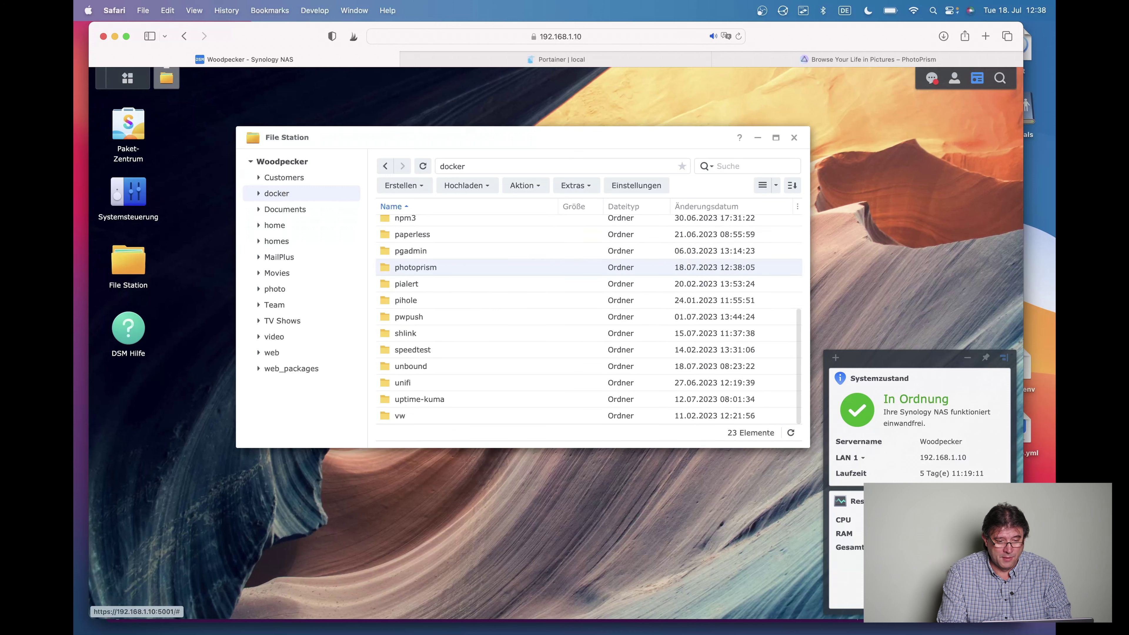
# Open the new photoprism folder inside the docker share
pyautogui.doubleClick(418, 270)
# Create a db_data subfolder inside the photoprism folder
pyautogui.click(420, 188)
pyautogui.click(428, 207)
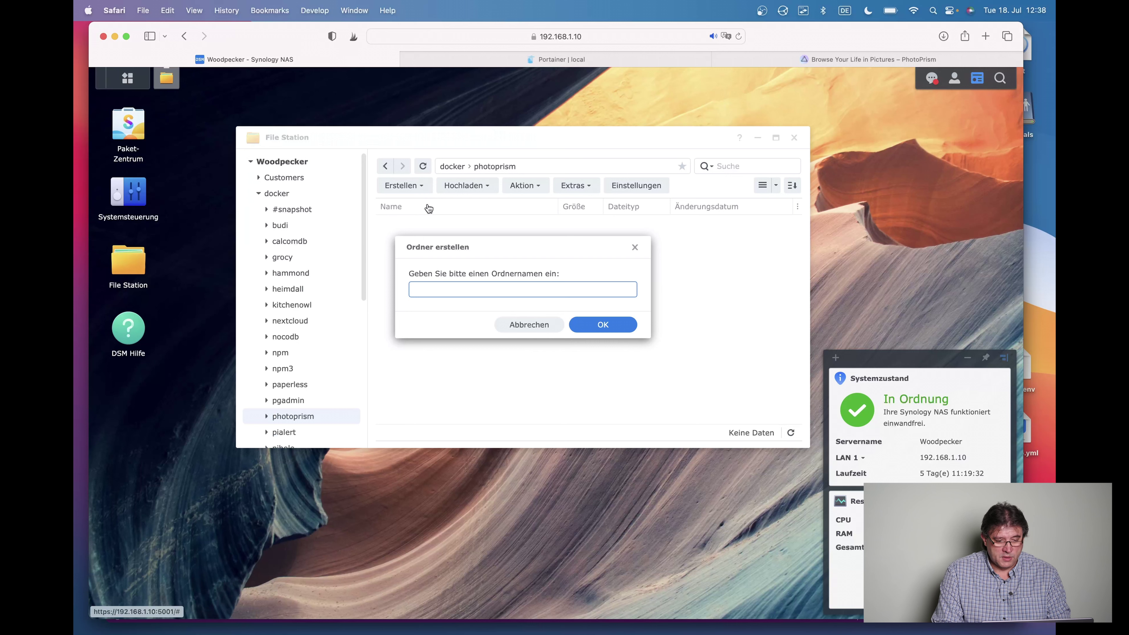
pyautogui.write('db_data')
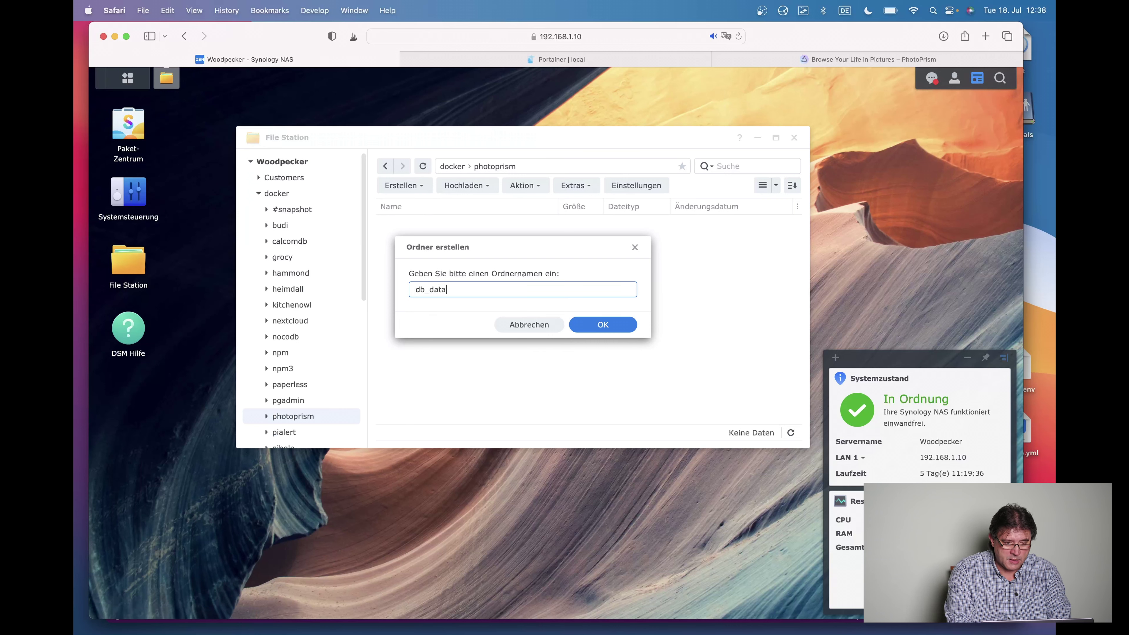
pyautogui.press('Return')
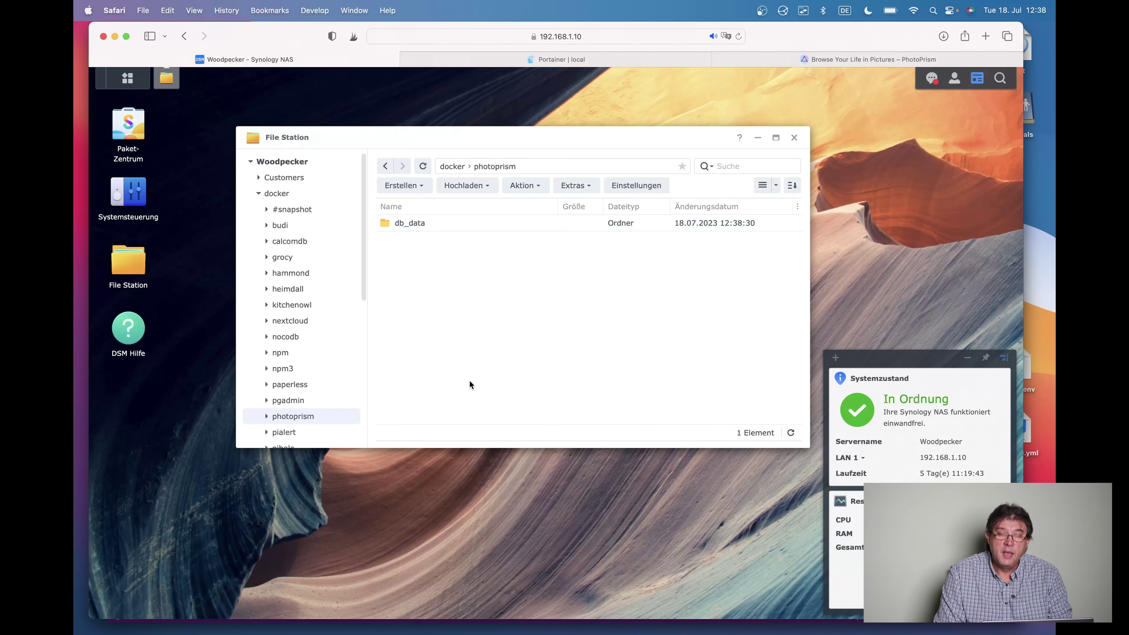
pyautogui.click(418, 186)
# Add the originals, import and storage subfolders alongside db_data in photoprism
pyautogui.click(426, 208)
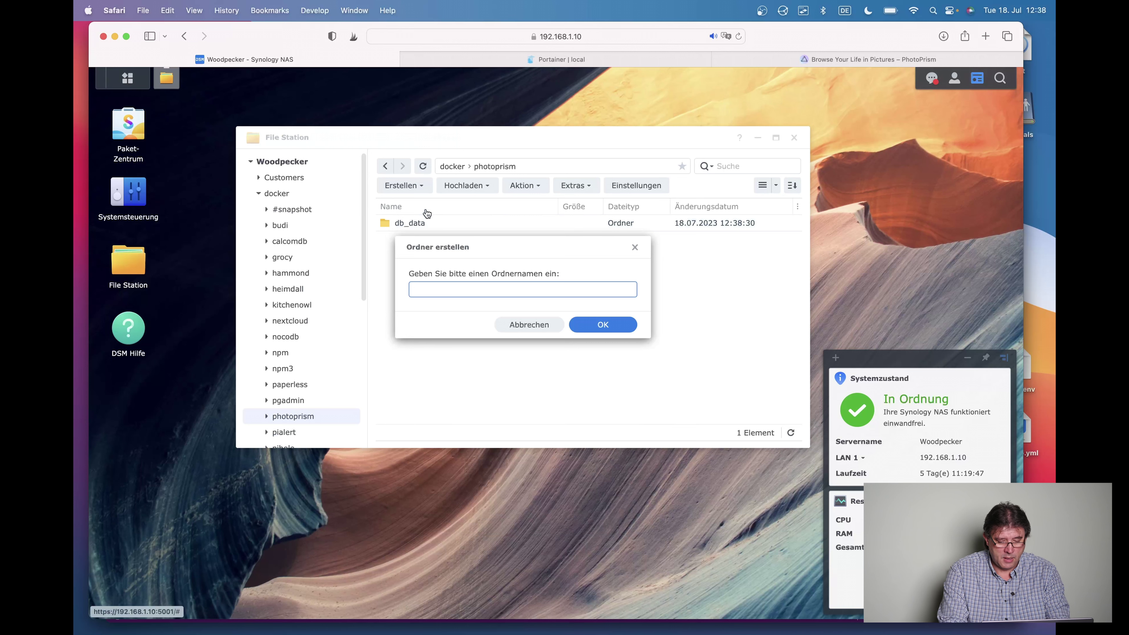
pyautogui.write('origina')
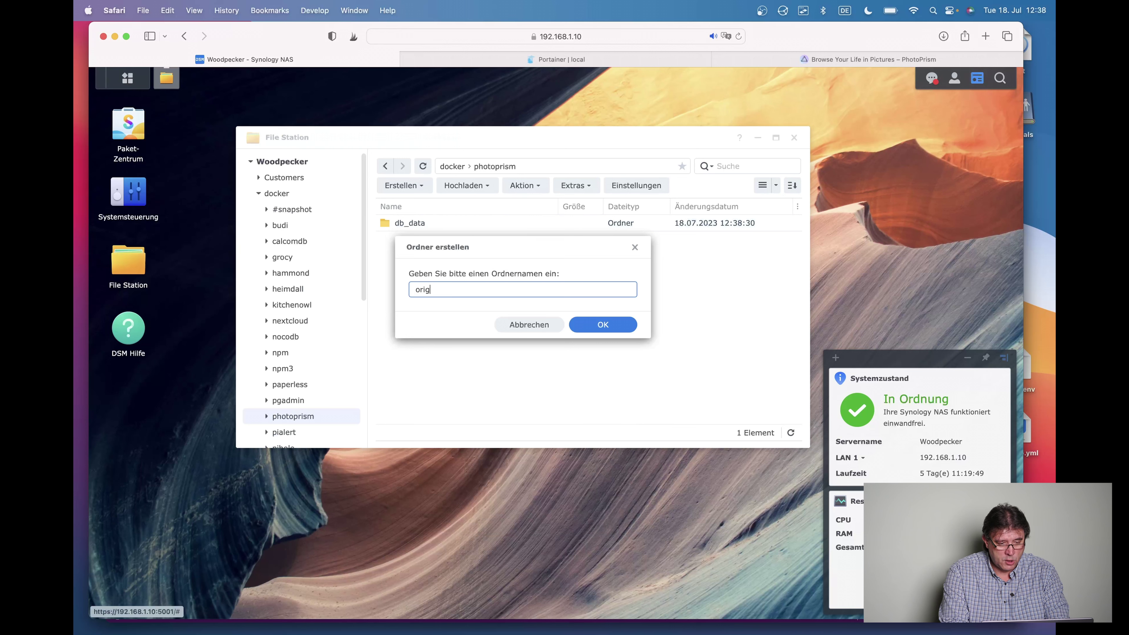
pyautogui.press('Return')
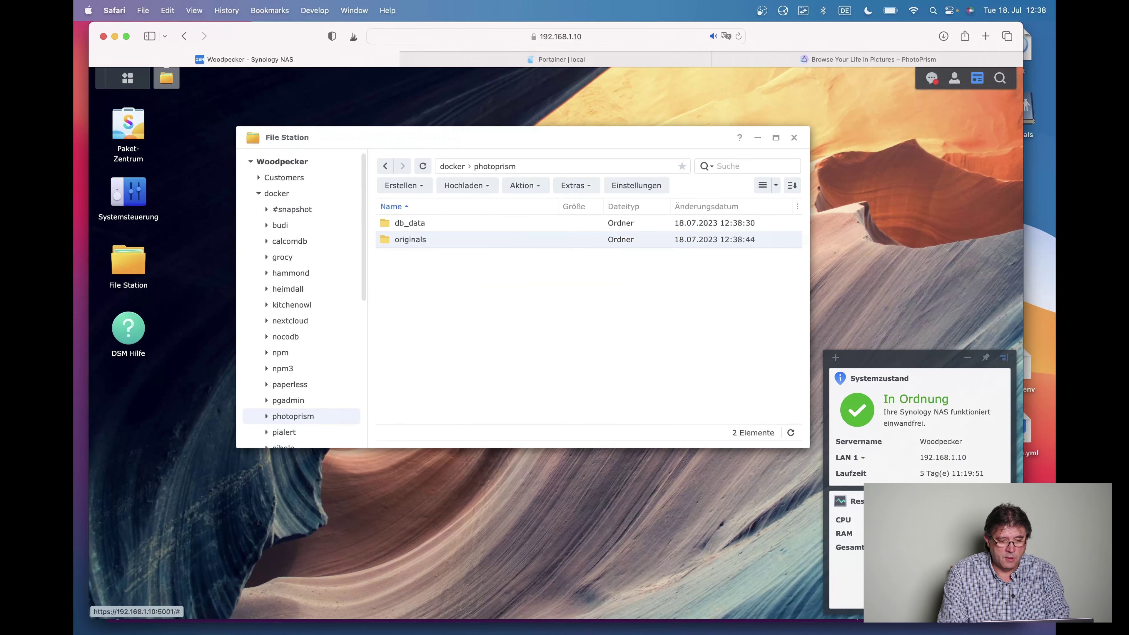
pyautogui.click(417, 186)
pyautogui.click(426, 208)
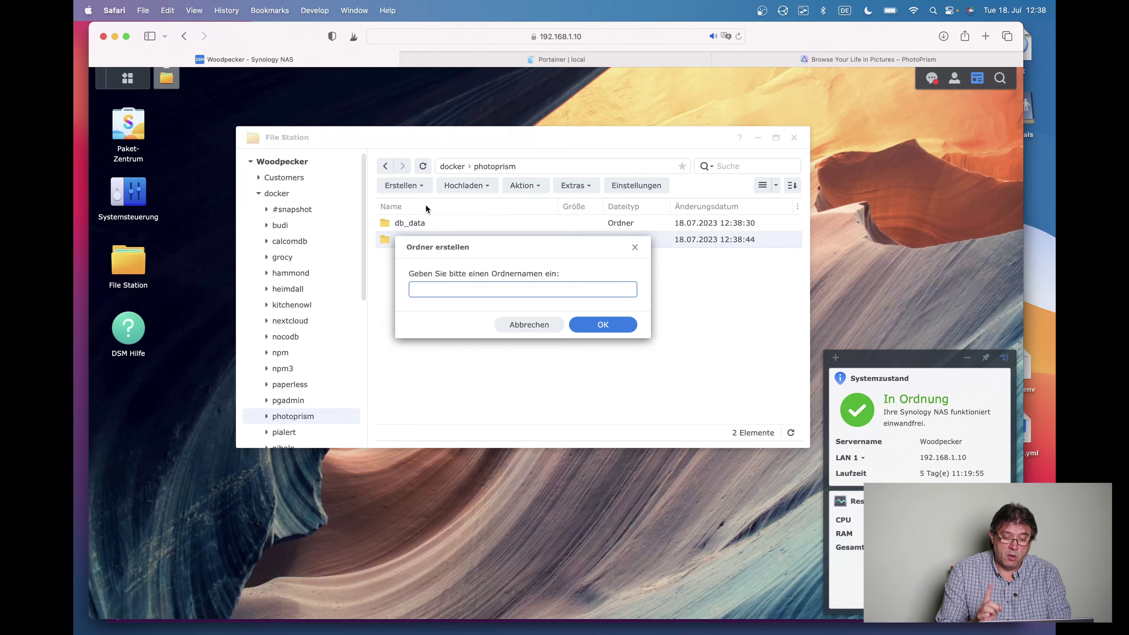
pyautogui.write('import')
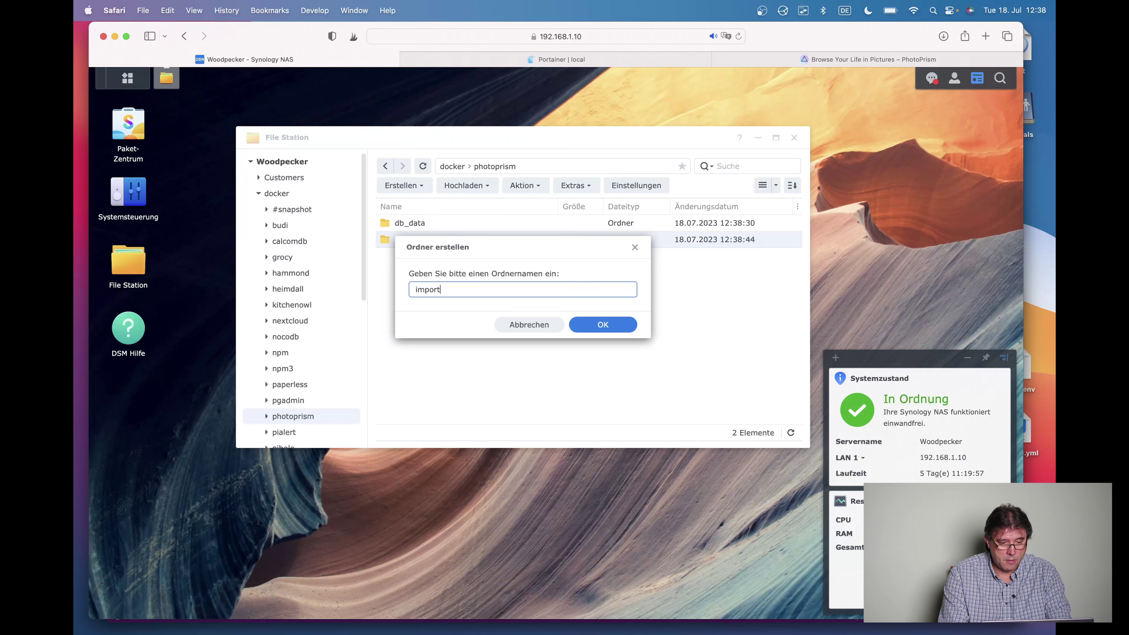
pyautogui.press('Return')
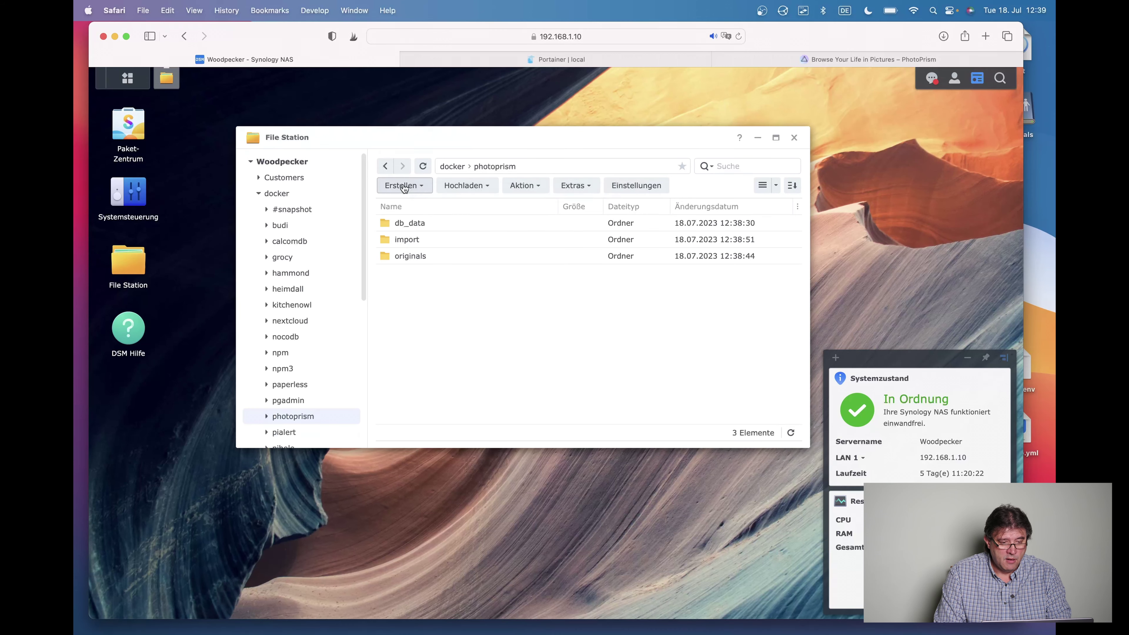
pyautogui.click(404, 187)
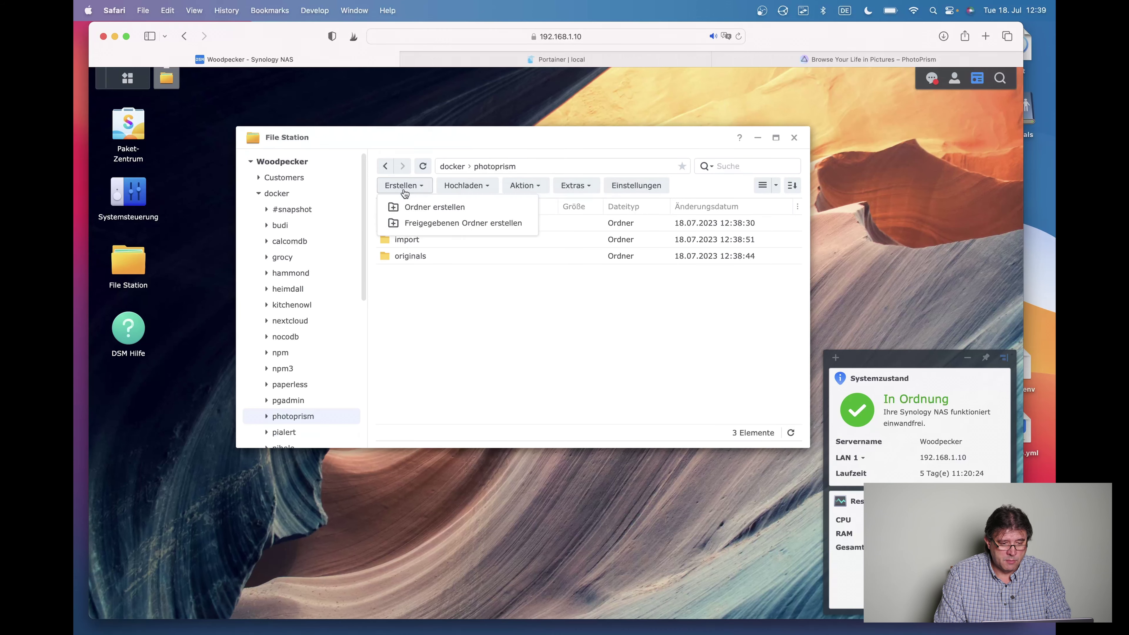
pyautogui.click(416, 207)
pyautogui.write('storage')
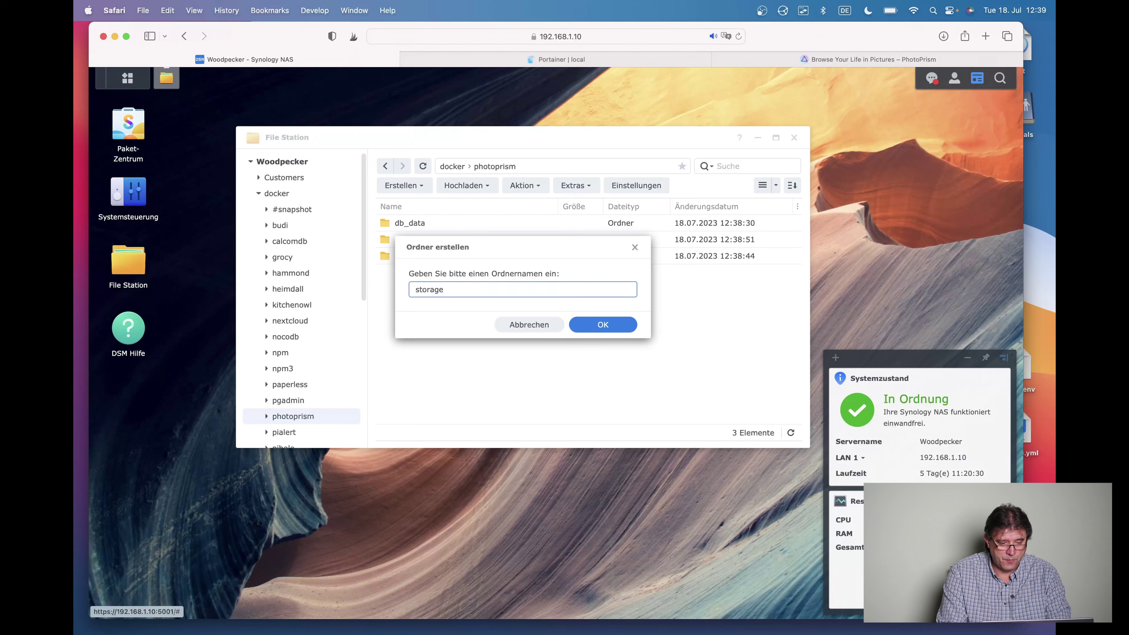
pyautogui.press('Return')
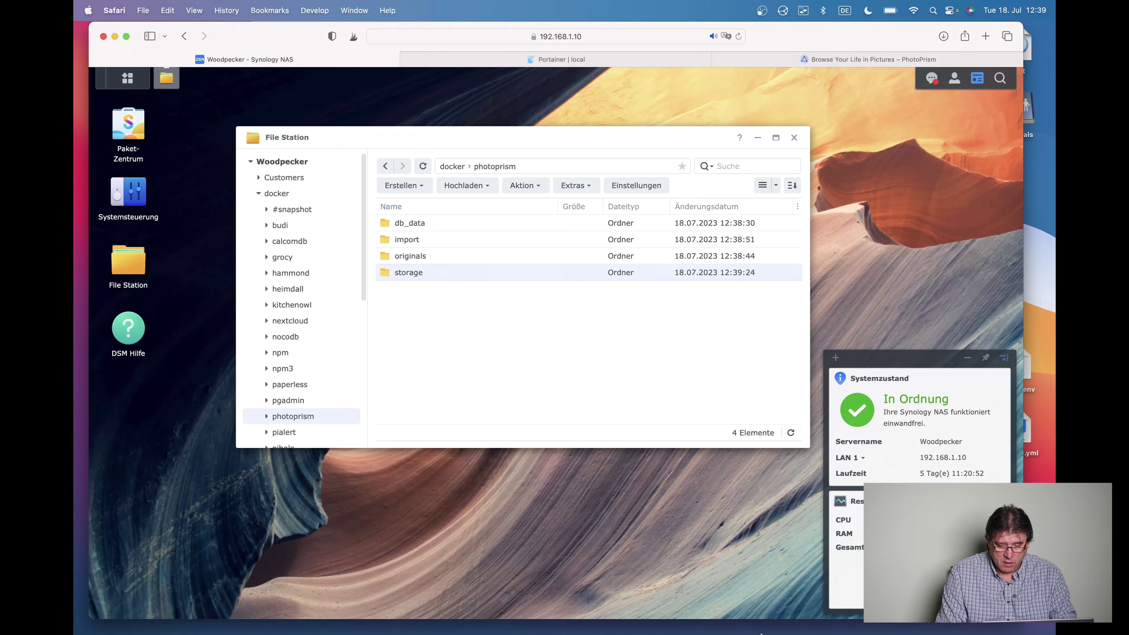
pyautogui.moveTo(760, 633)
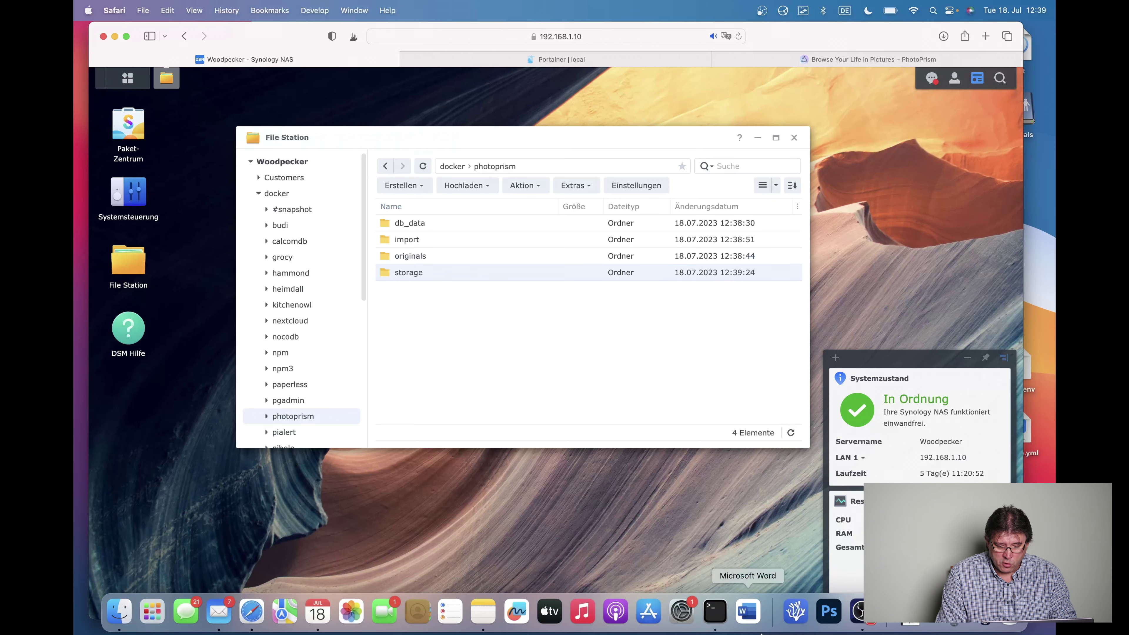
# Select the whole photoprism.yml compose file in VSCodium, then return to Portainer in Safari
pyautogui.click(798, 618)
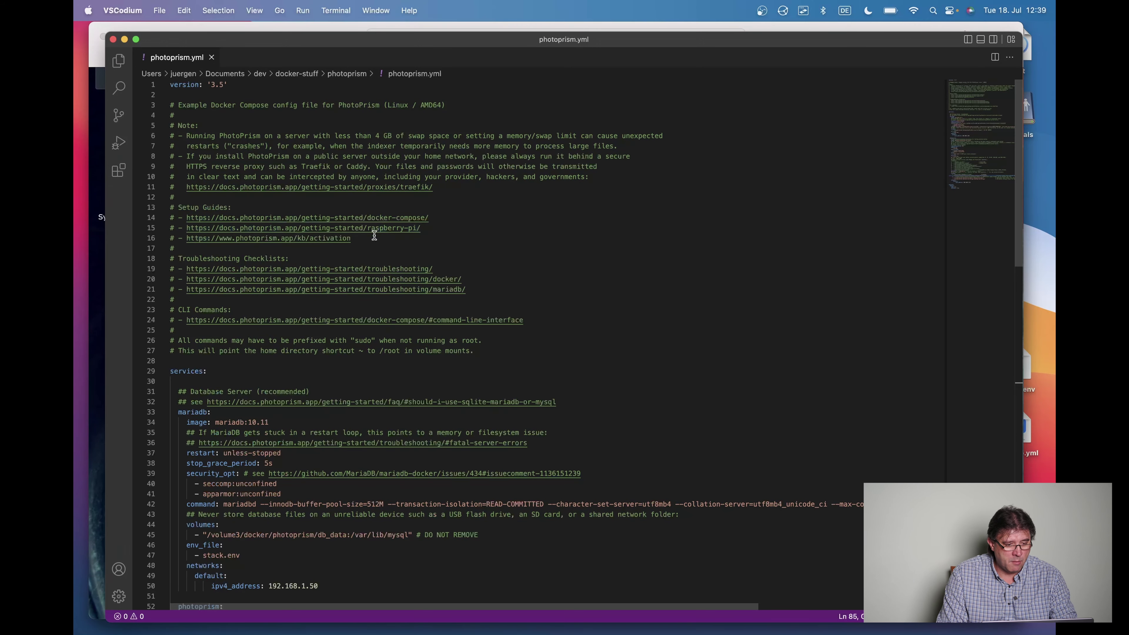
pyautogui.scroll(-5, 391, 296)
pyautogui.scroll(5, 391, 294)
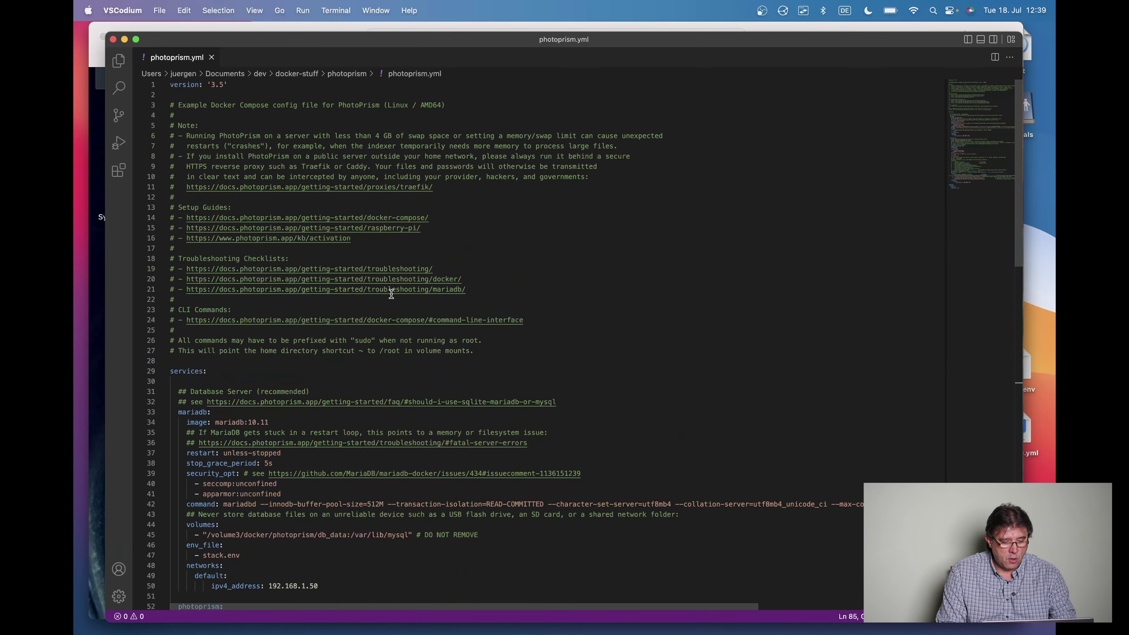
pyautogui.press('super+a')
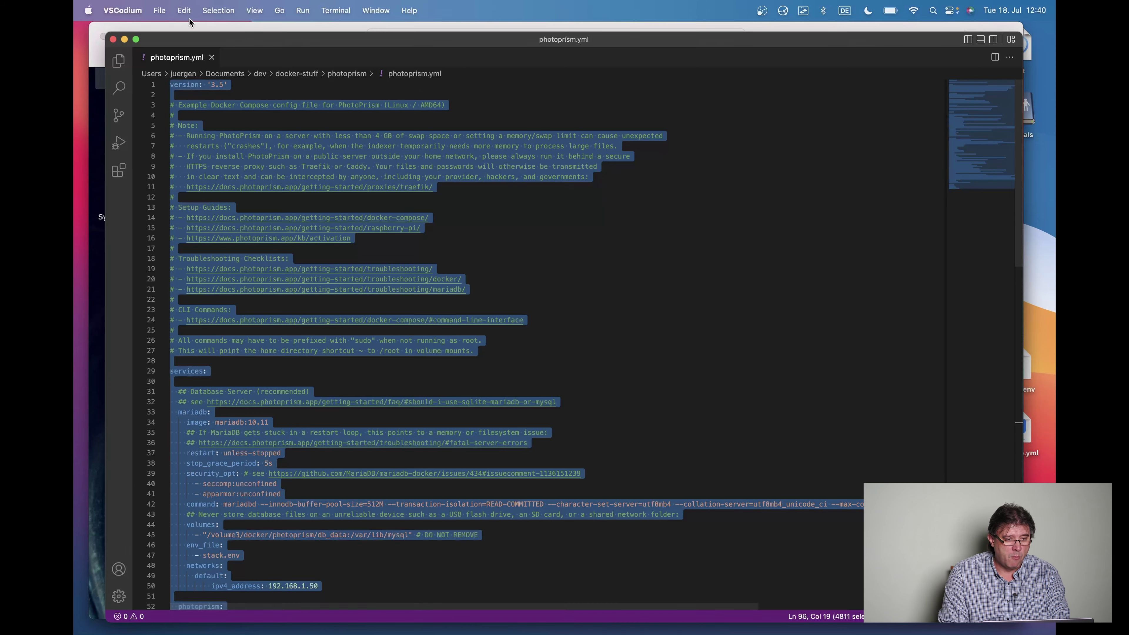
pyautogui.press('super+Tab')
pyautogui.hotkey('ctrl', 'Tab')
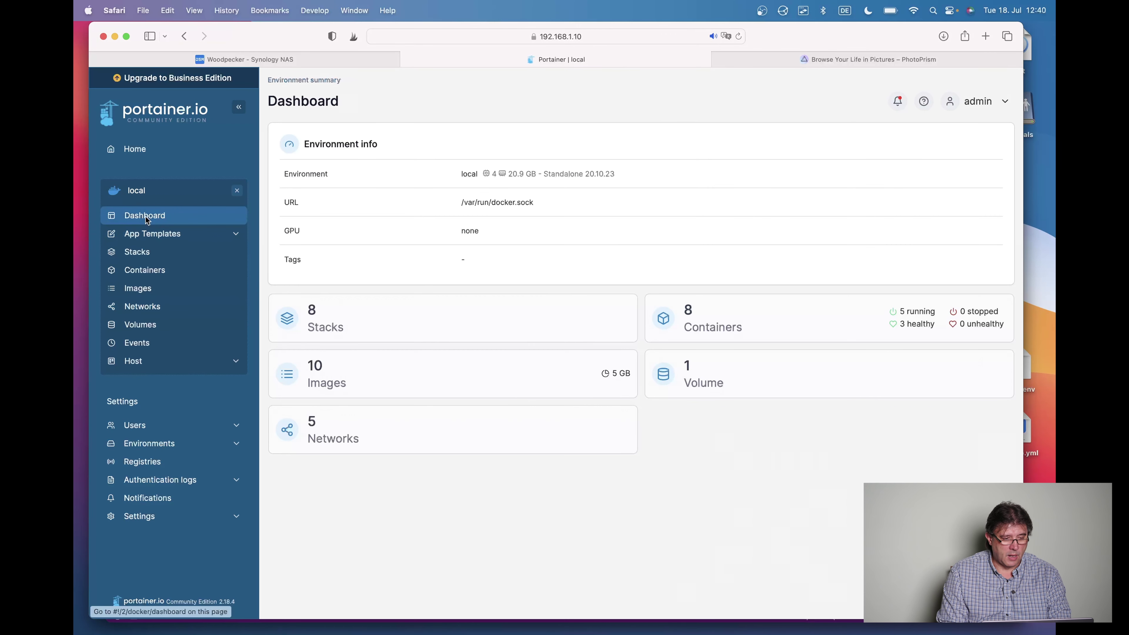
# Start a new Portainer stack named photoprism, ready to fill its Web editor
pyautogui.click(135, 256)
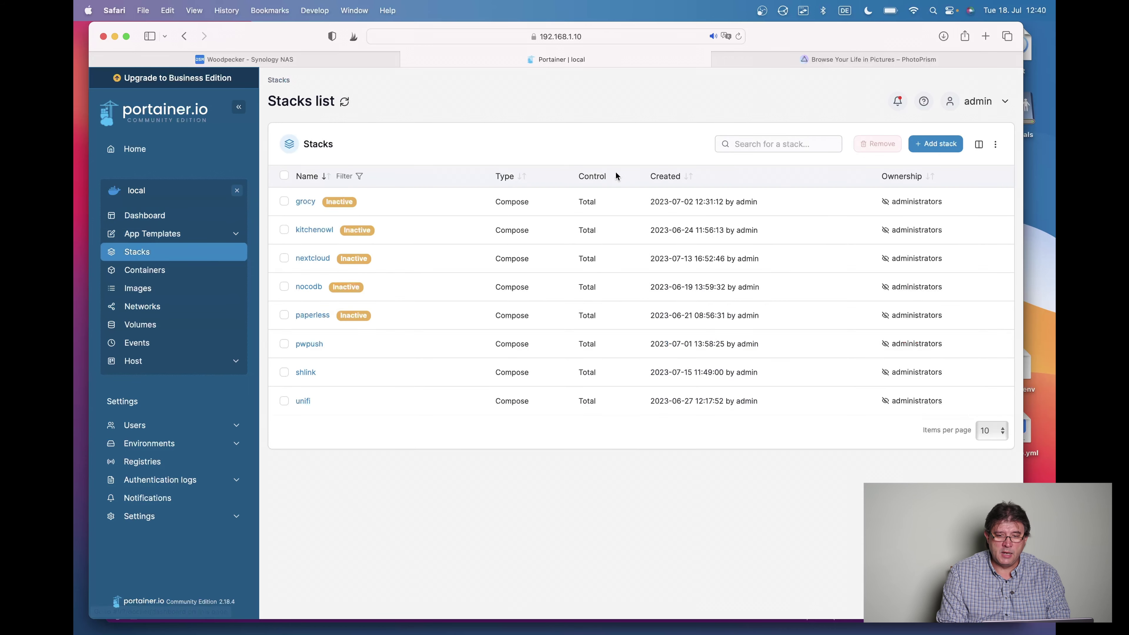
pyautogui.click(935, 144)
pyautogui.write('photo')
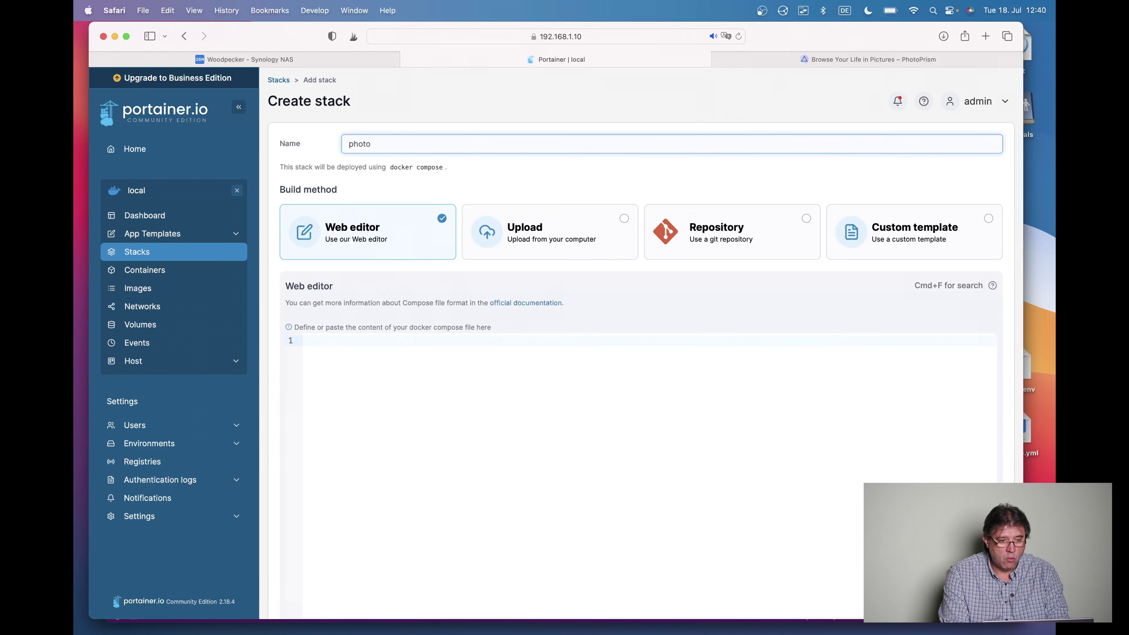
pyautogui.write('prism')
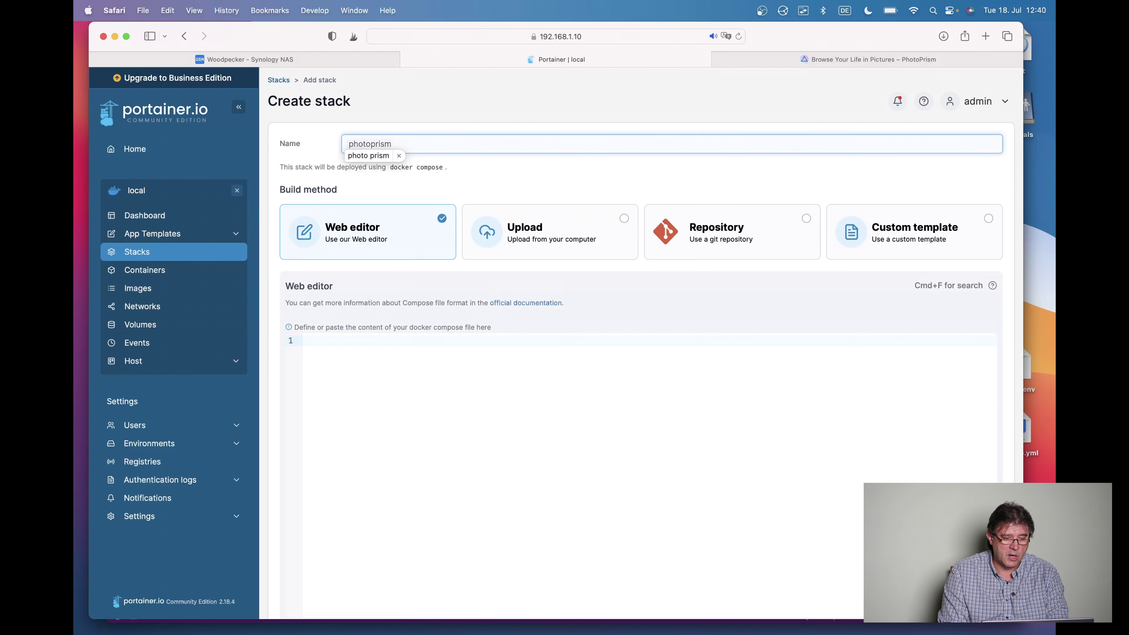
pyautogui.click(399, 155)
pyautogui.click(385, 359)
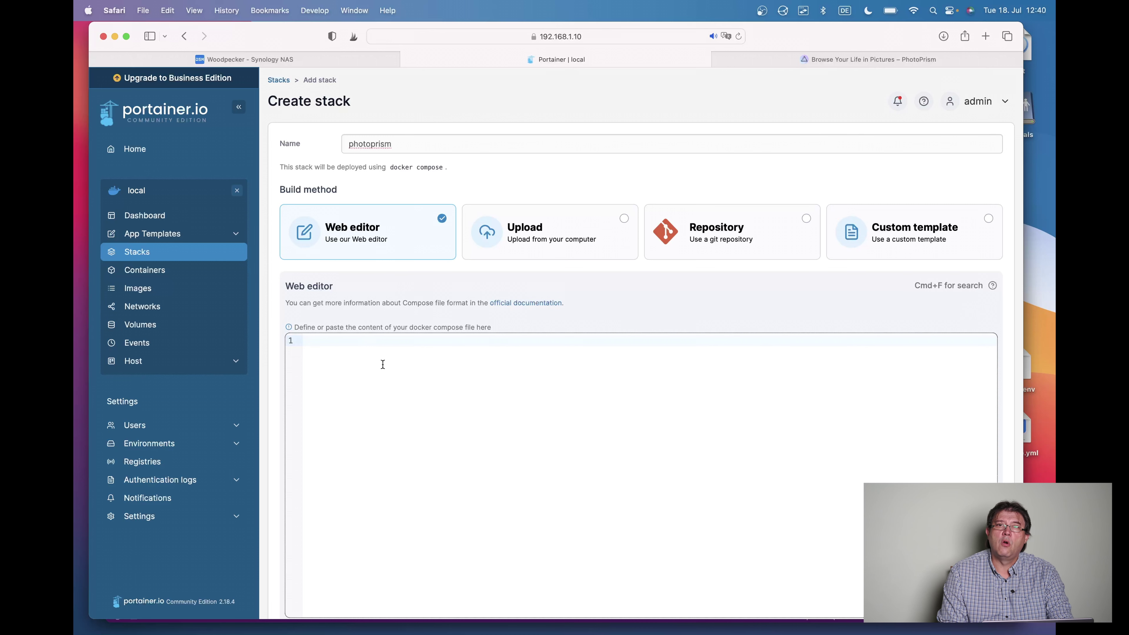
# Paste the compose file, place the cursor at the line-45 db_data path, and select db_data in File Station
pyautogui.press('super+v')
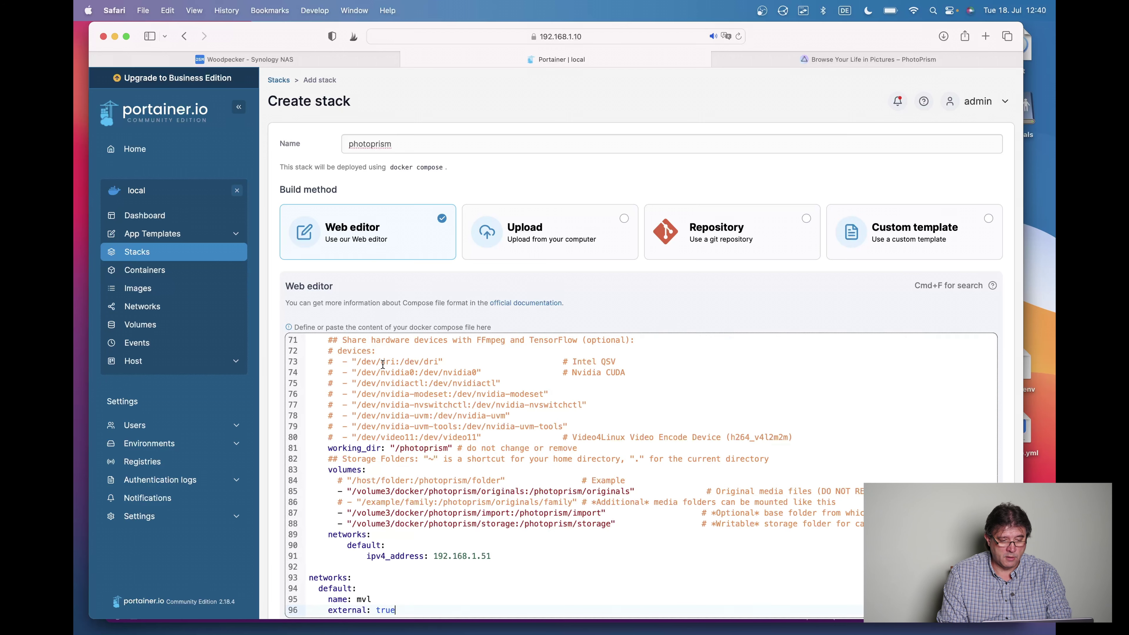
pyautogui.scroll(15, 444, 443)
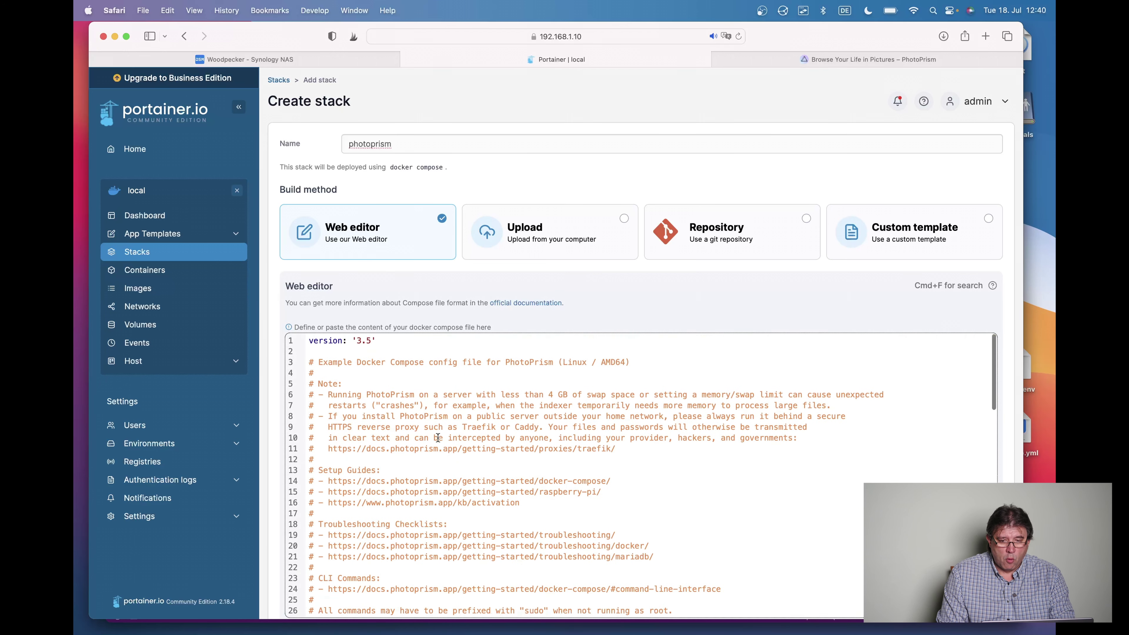
pyautogui.scroll(-3, 886, 164)
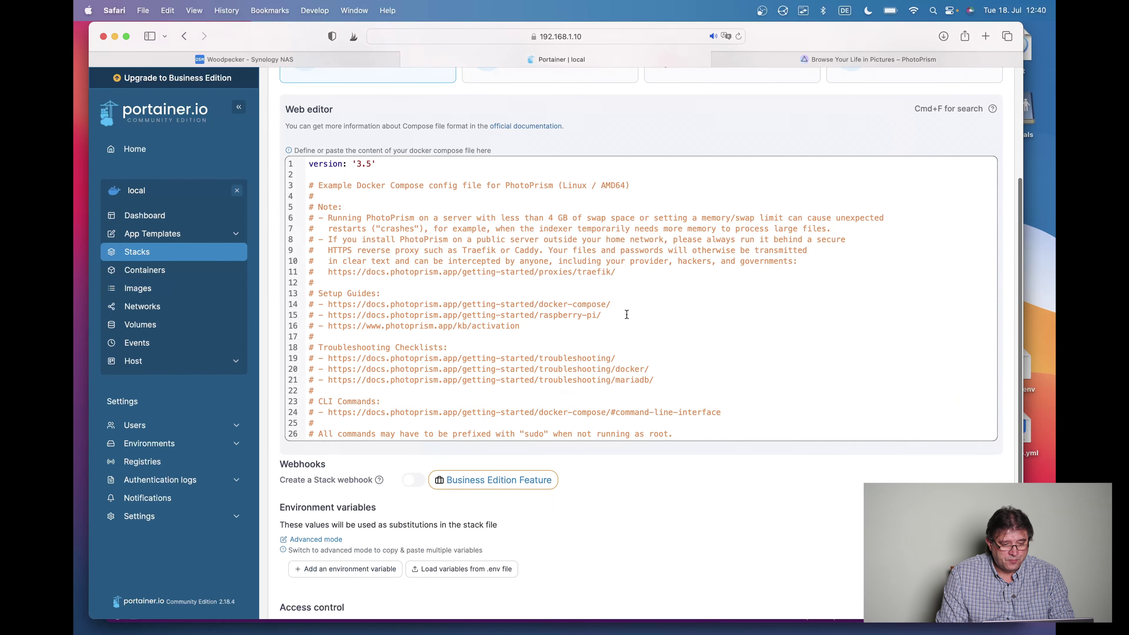
pyautogui.scroll(-5, 646, 324)
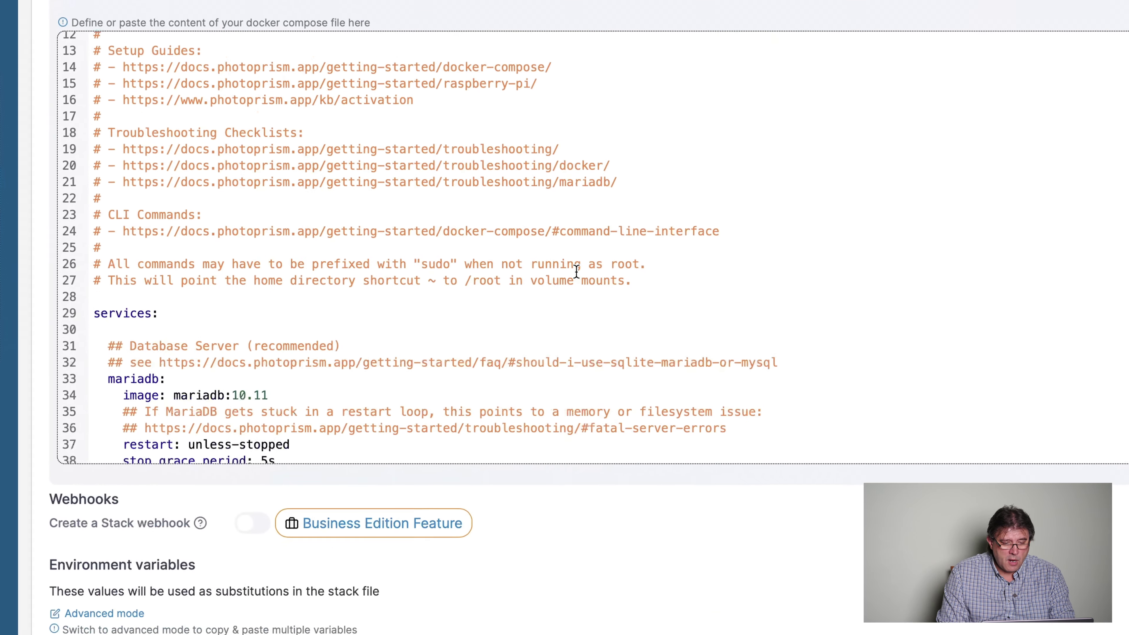
pyautogui.scroll(-5, 577, 271)
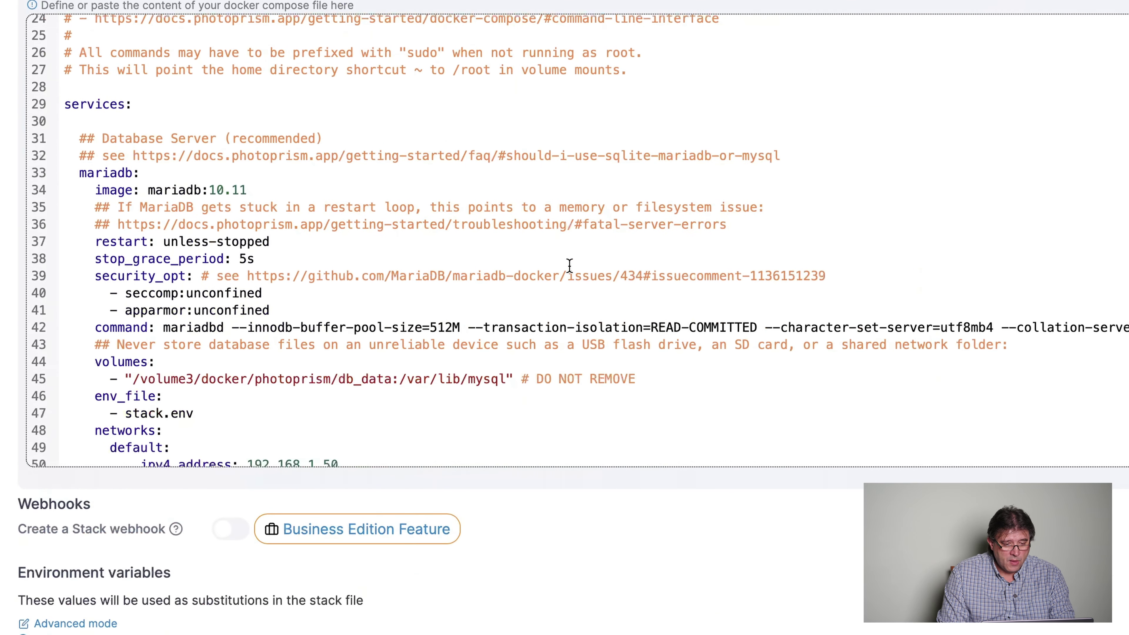
pyautogui.scroll(2, 569, 266)
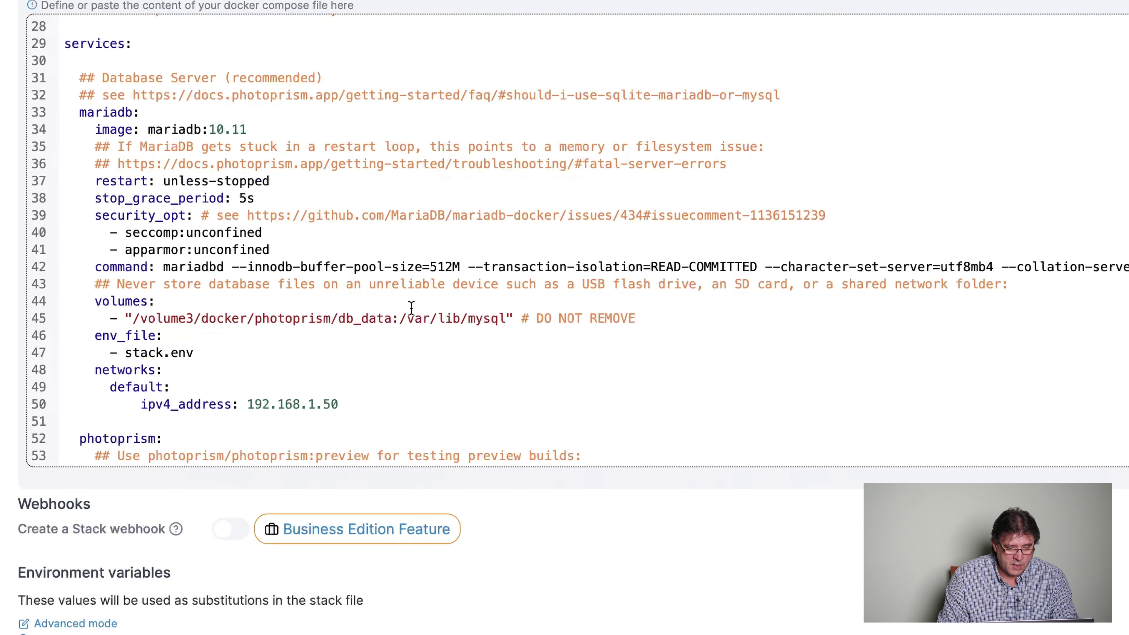
pyautogui.scroll(-3, 306, 255)
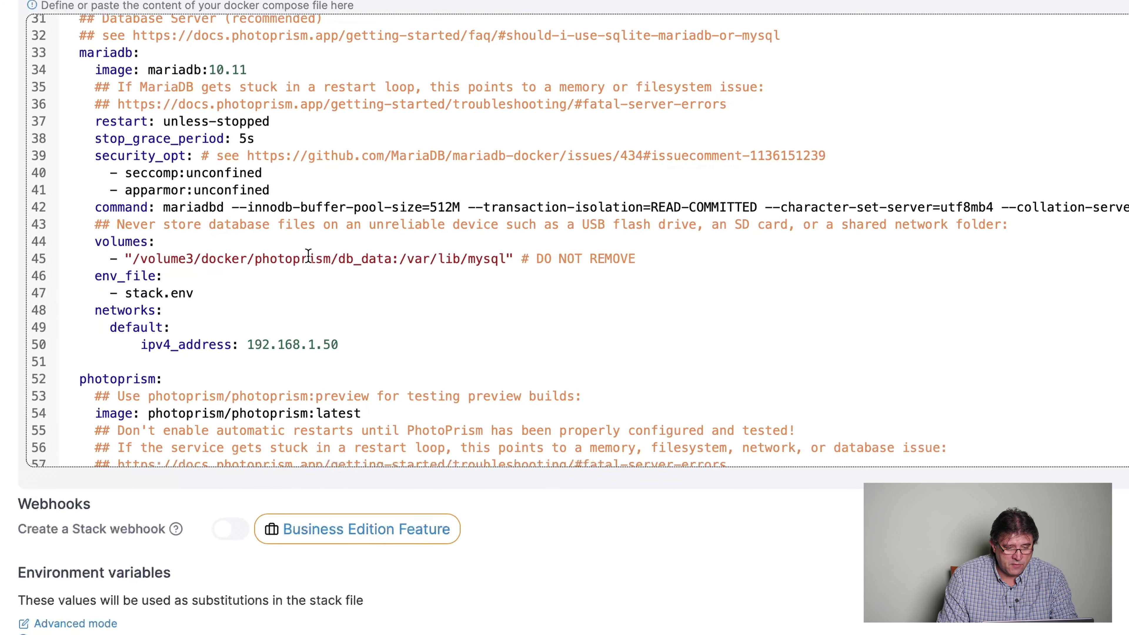
pyautogui.scroll(-1, 306, 254)
pyautogui.click(133, 239)
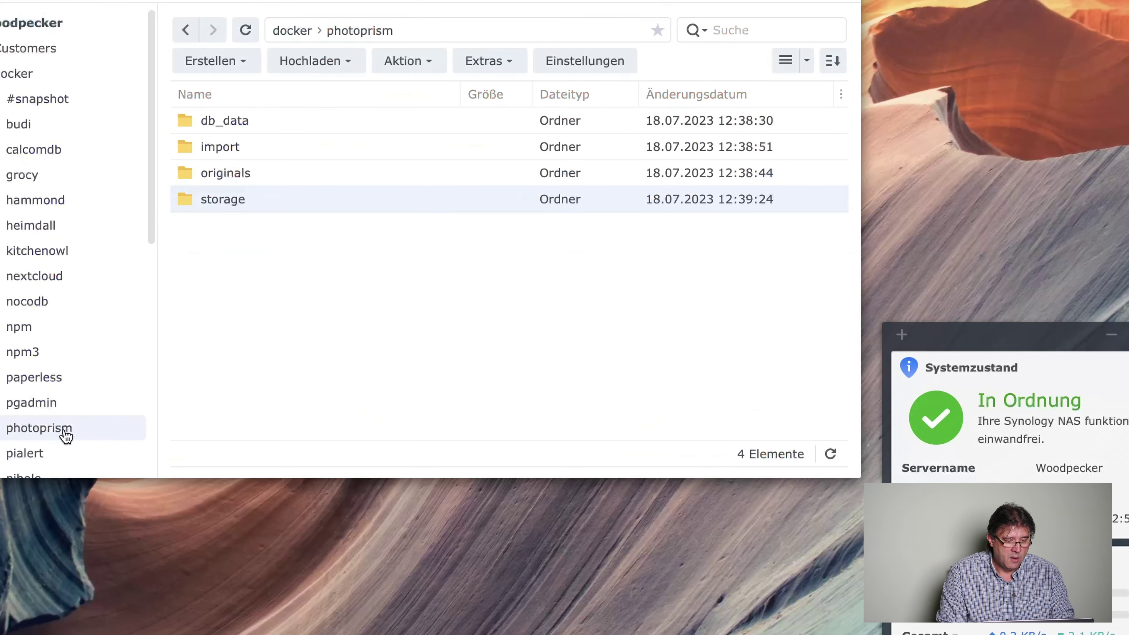
pyautogui.click(242, 115)
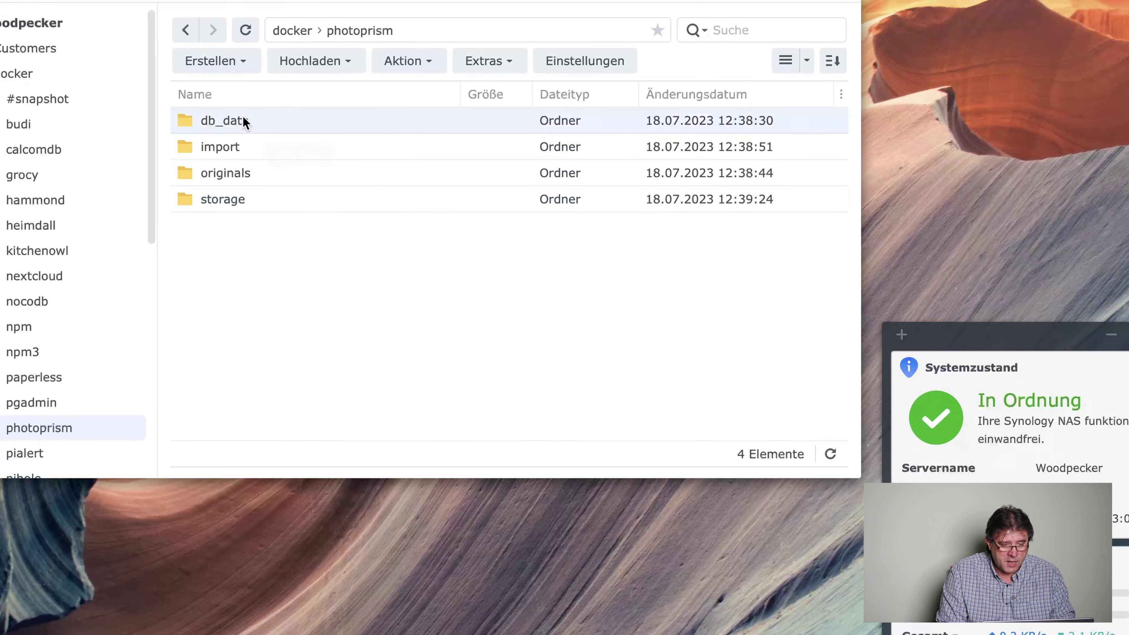
# Open db_data's properties and select its location /volume3/docker/photoprism/db_data
pyautogui.rightClick(275, 126)
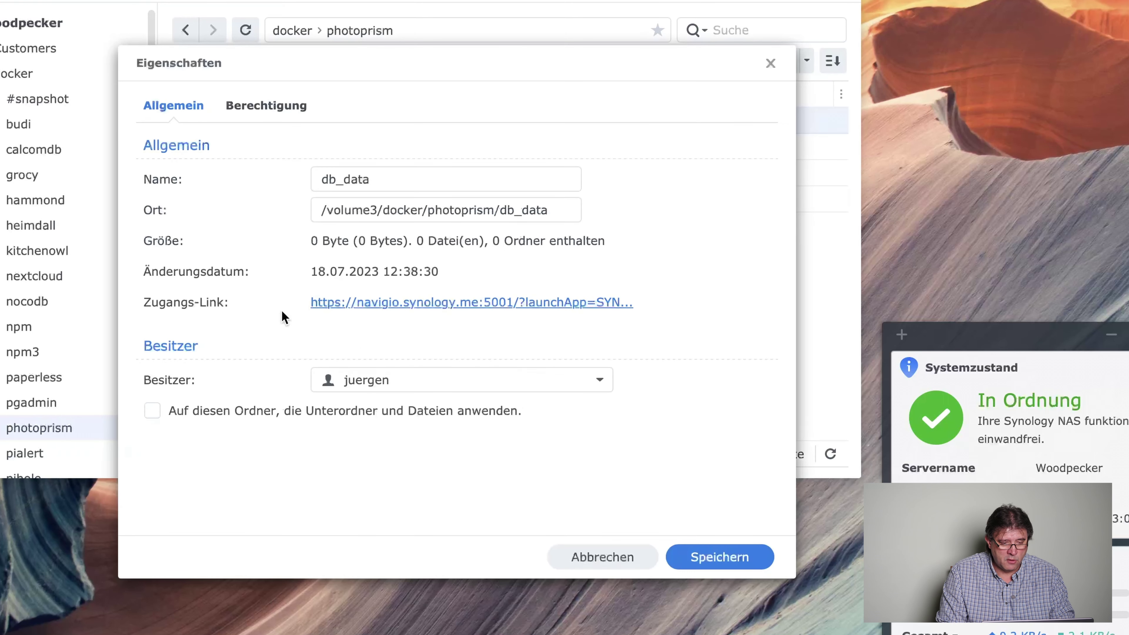
pyautogui.click(321, 208)
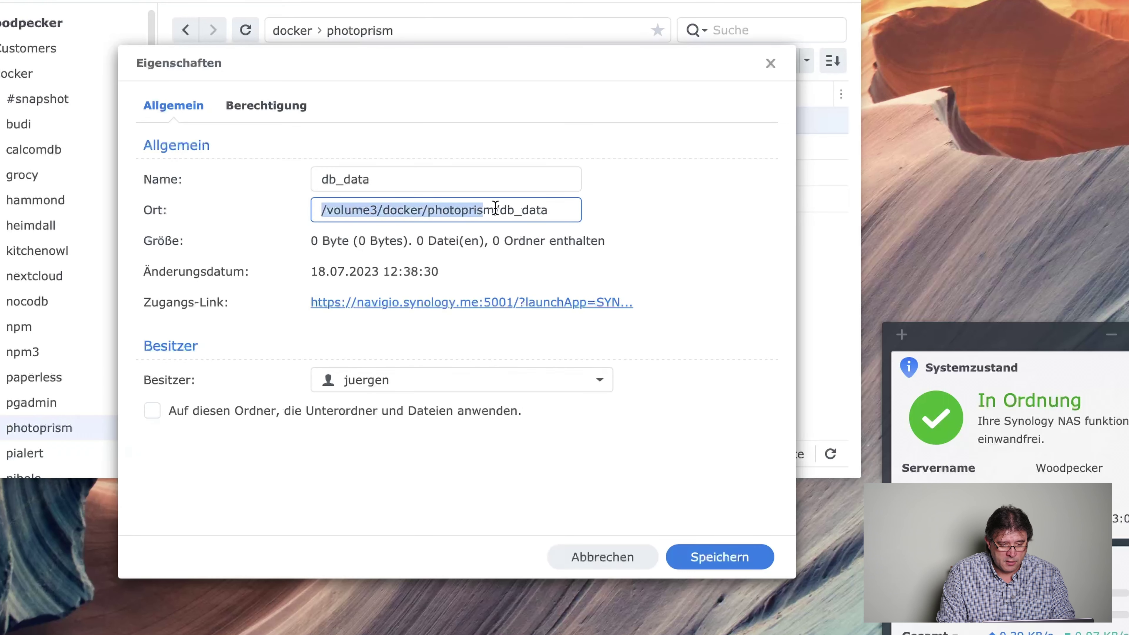
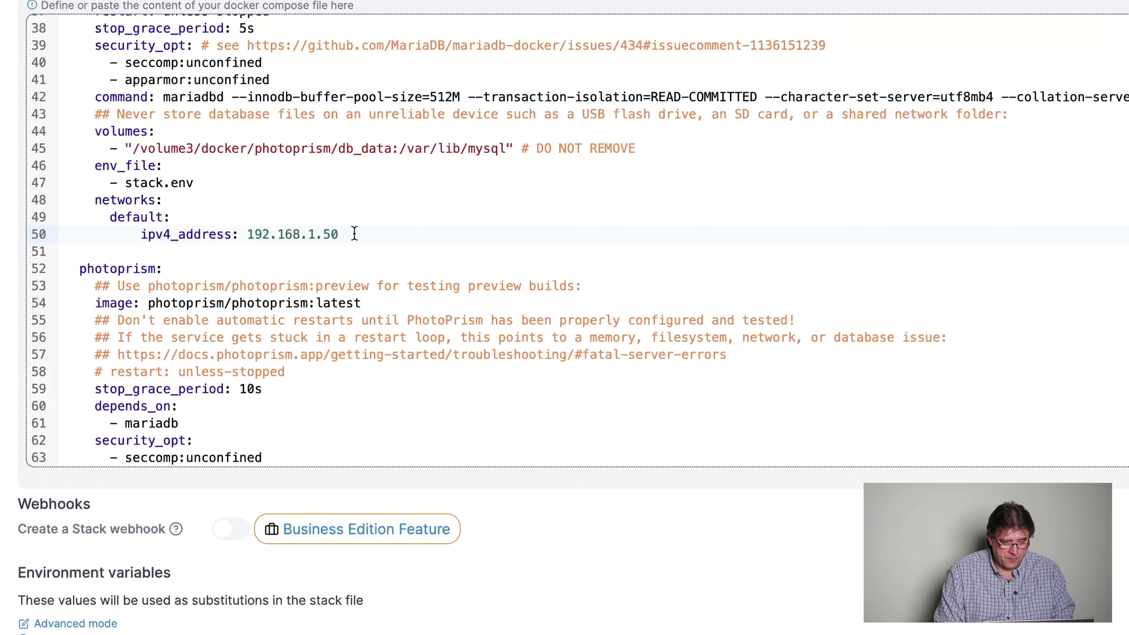
pyautogui.scroll(-4, 354, 233)
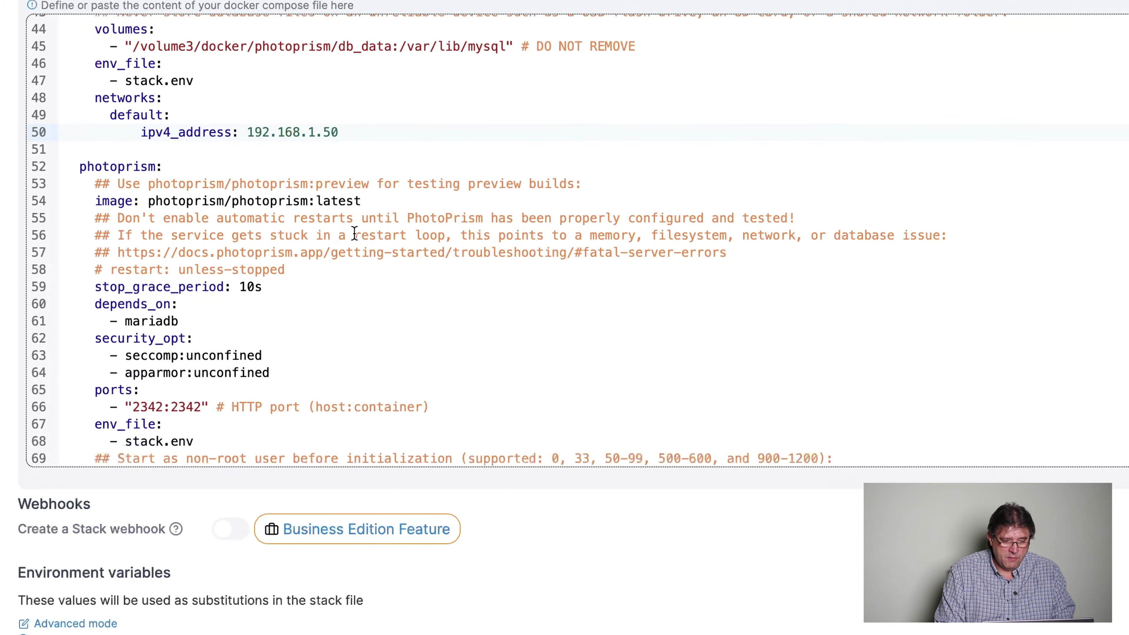
pyautogui.scroll(-4, 354, 233)
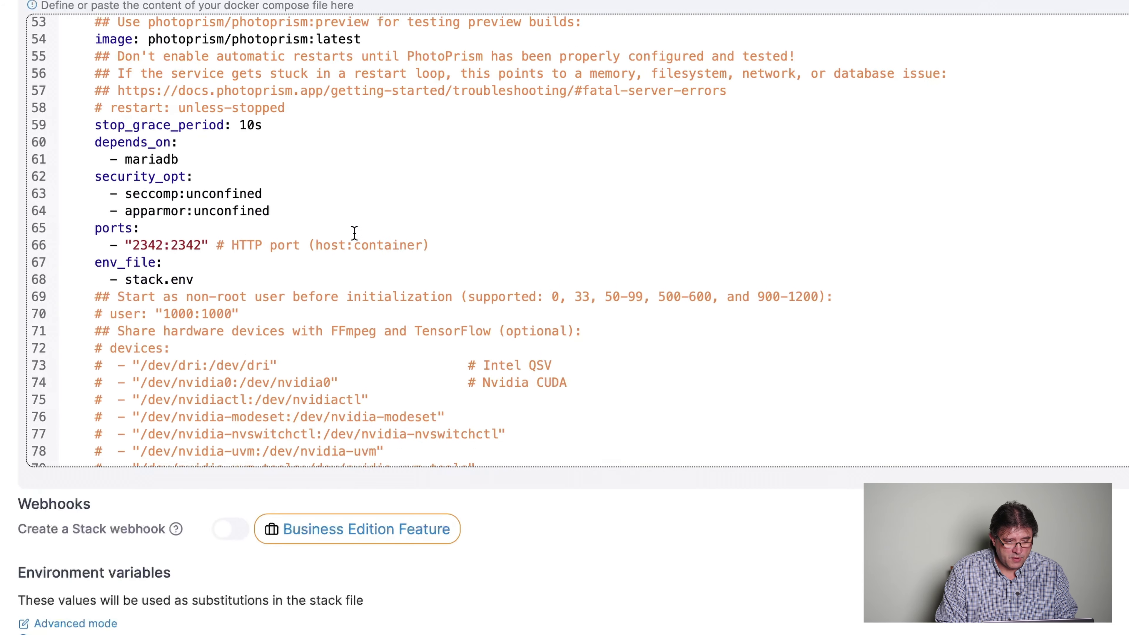
pyautogui.scroll(-1, 354, 233)
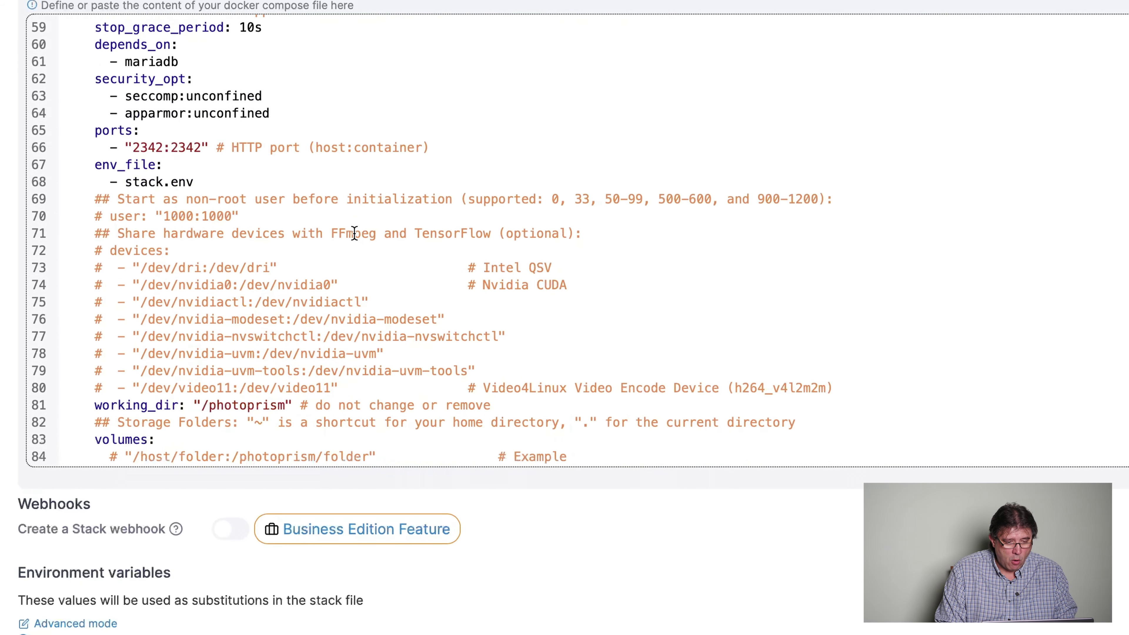
pyautogui.scroll(-4, 355, 233)
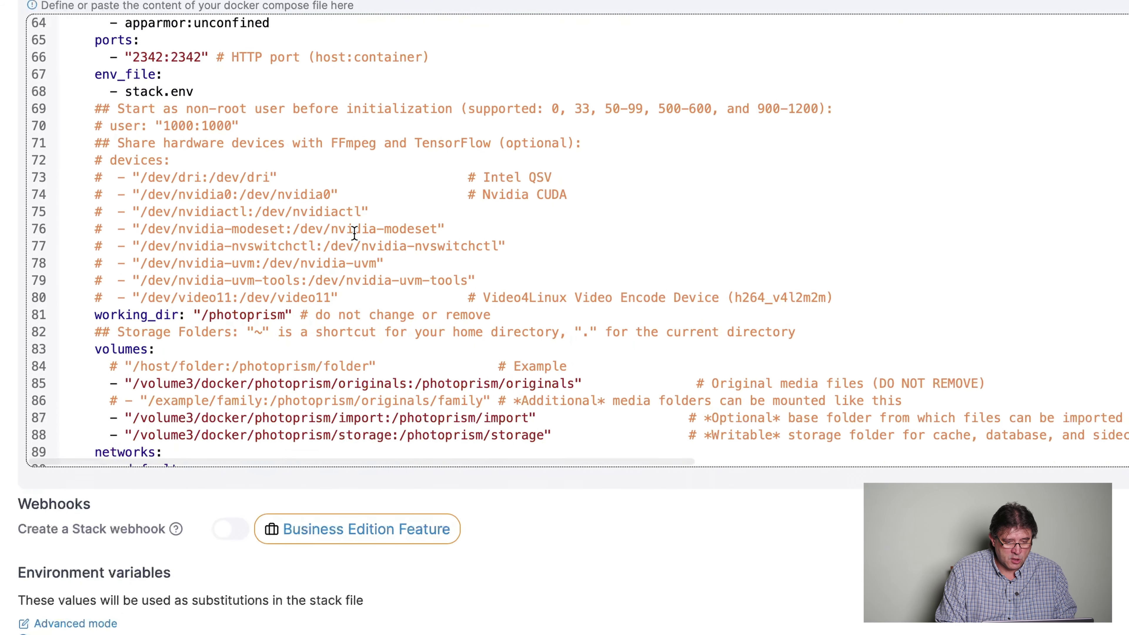
pyautogui.scroll(-2, 354, 233)
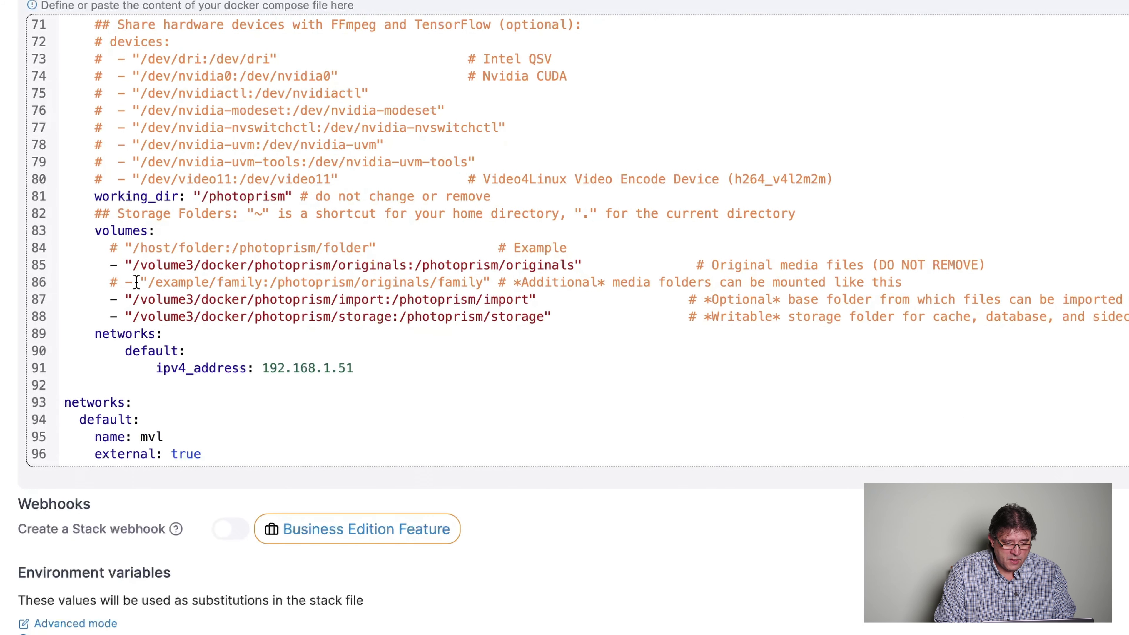
pyautogui.click(151, 267)
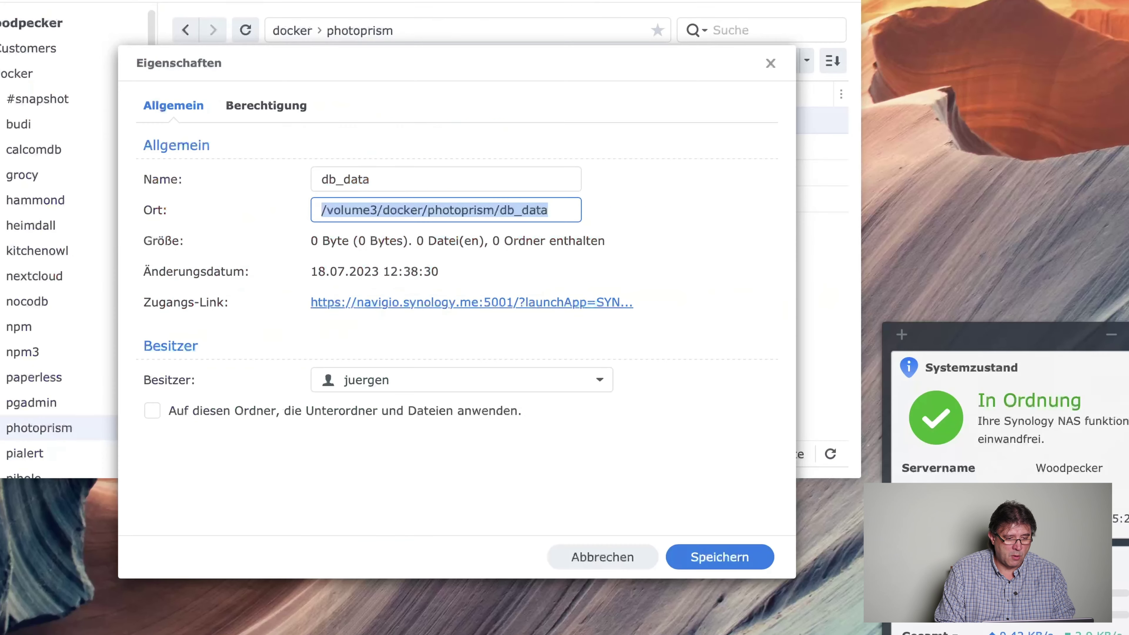
# Close the db_data properties and select the originals folder's location /volume3/docker/photoprism/originals
pyautogui.click(604, 558)
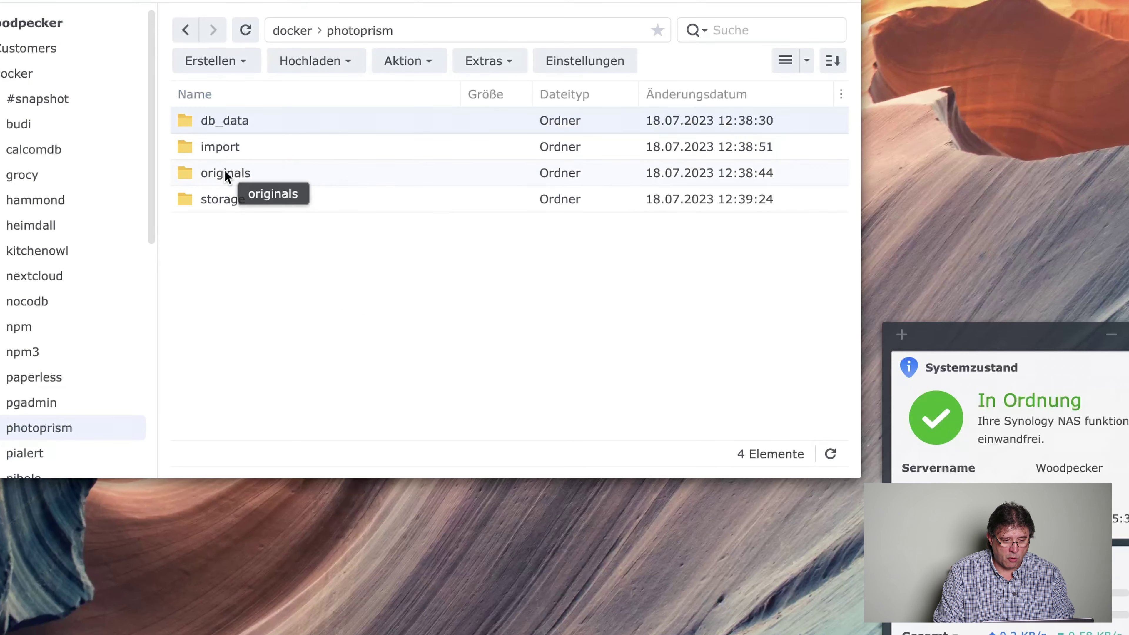
pyautogui.rightClick(292, 174)
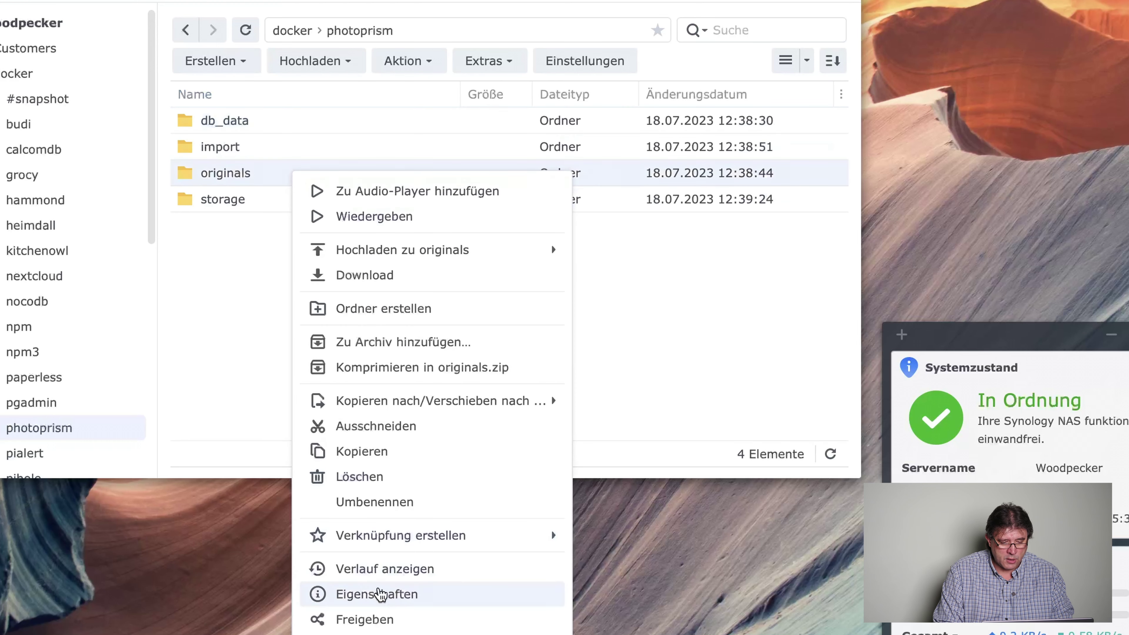
pyautogui.click(376, 594)
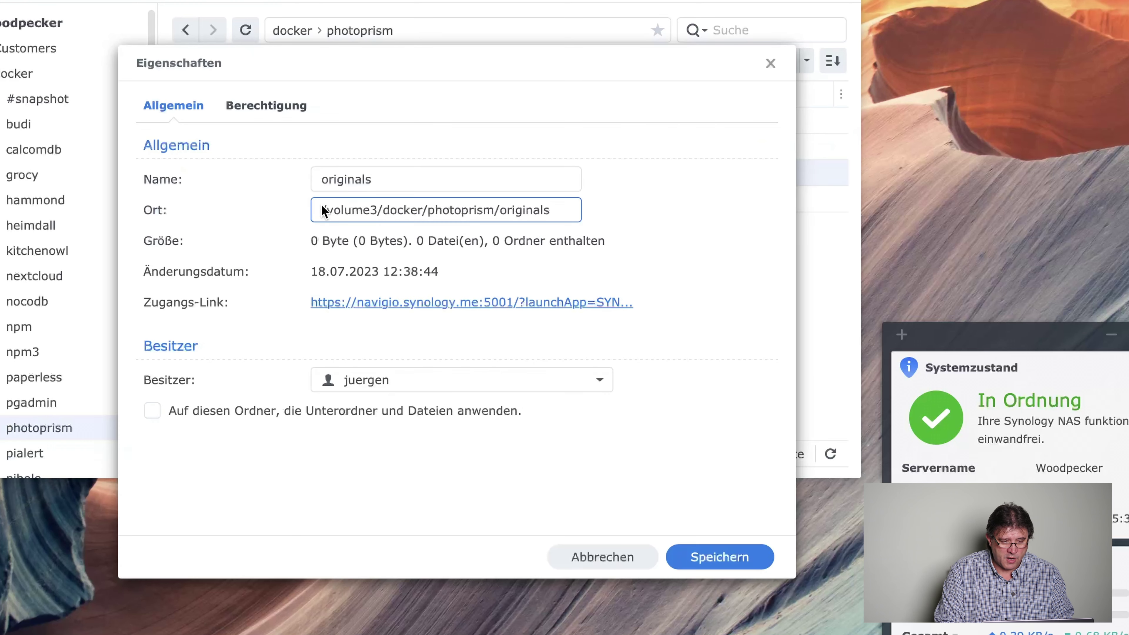
pyautogui.moveTo(321, 204); pyautogui.dragTo(577, 213)
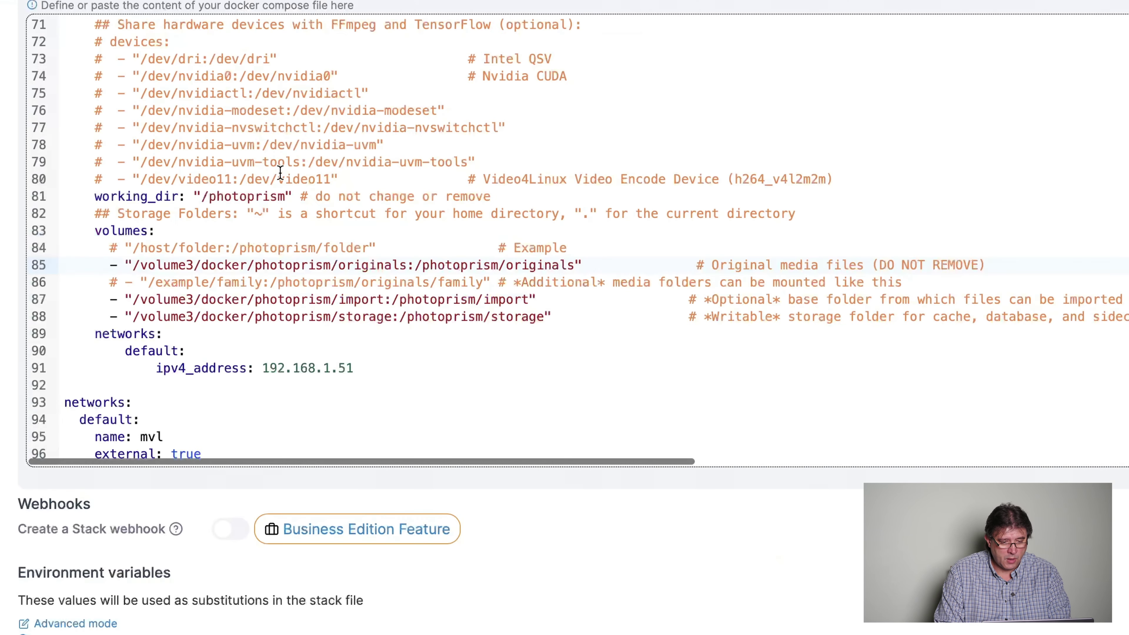
pyautogui.moveTo(133, 268); pyautogui.dragTo(408, 271)
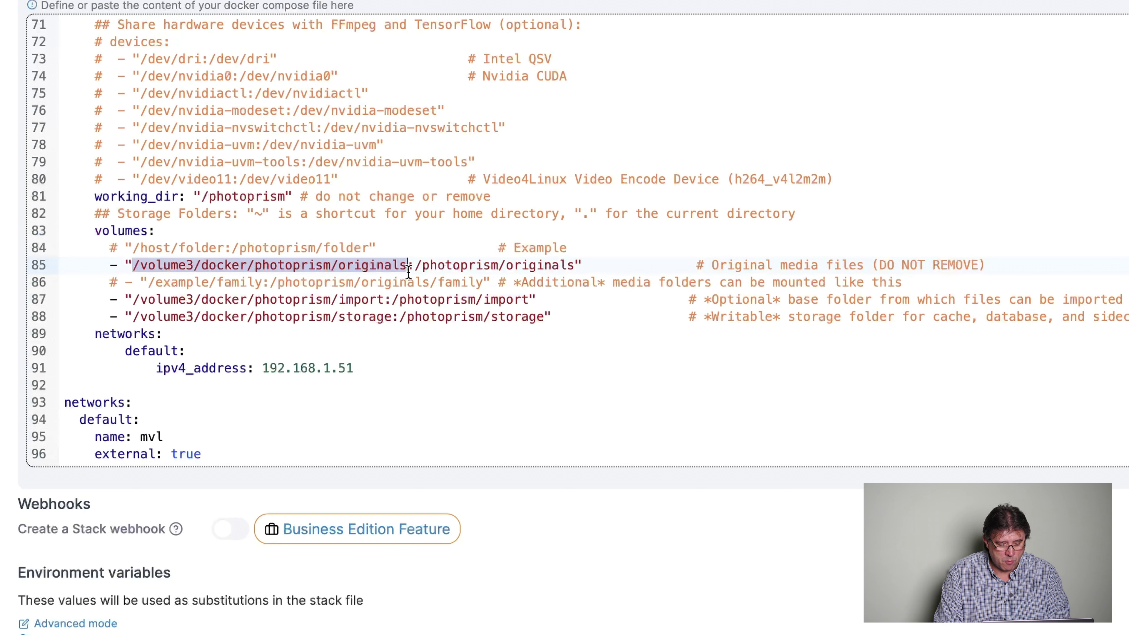
pyautogui.click(408, 271)
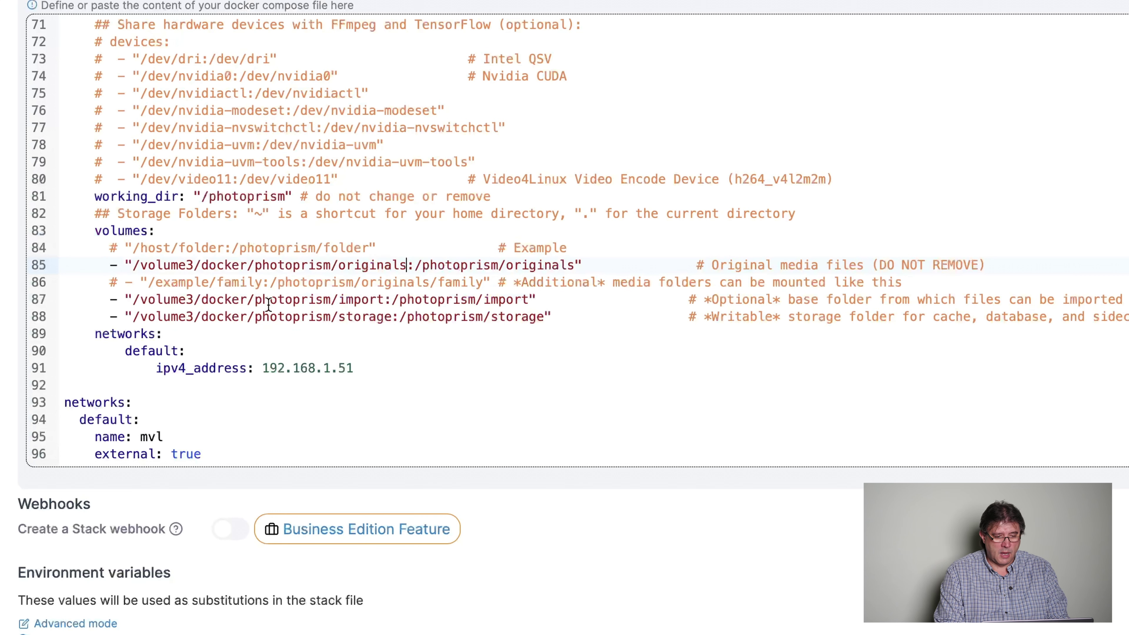
pyautogui.click(285, 317)
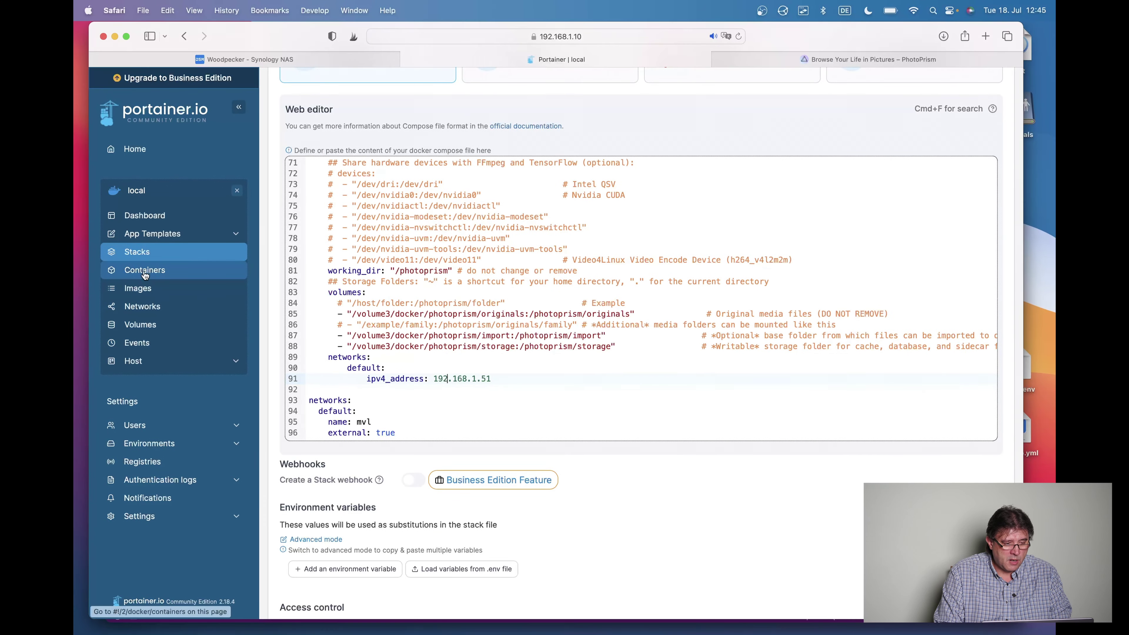
# Open the container list in a new tab and sort by IP address descending, with 192.168.1.49 on top
pyautogui.rightClick(144, 274)
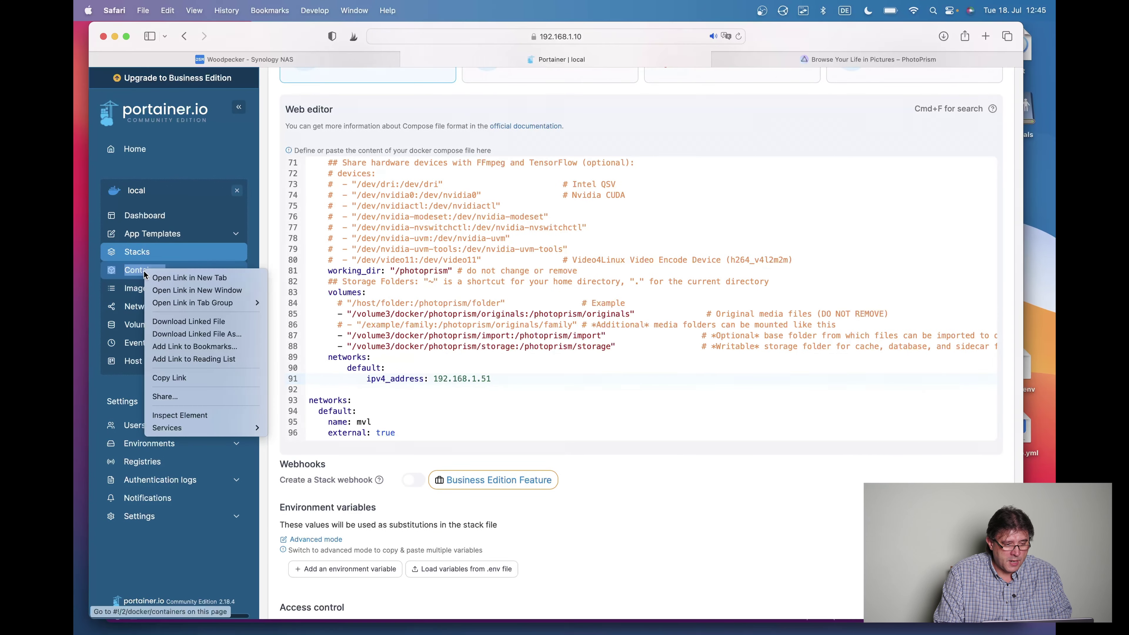
pyautogui.click(180, 278)
pyautogui.click(721, 60)
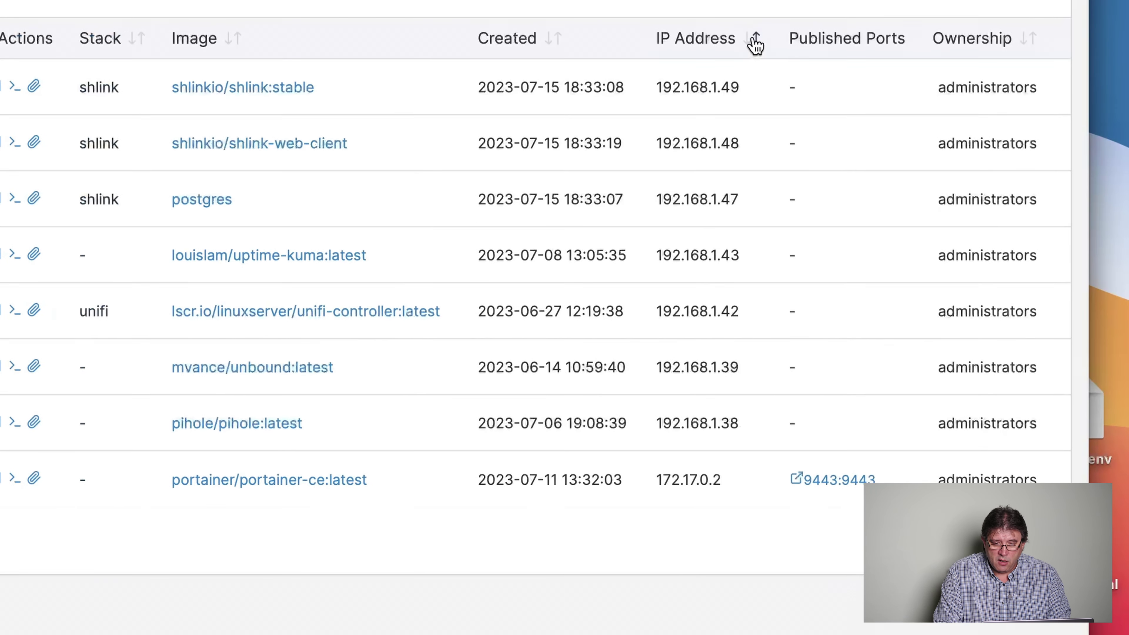
pyautogui.click(755, 40)
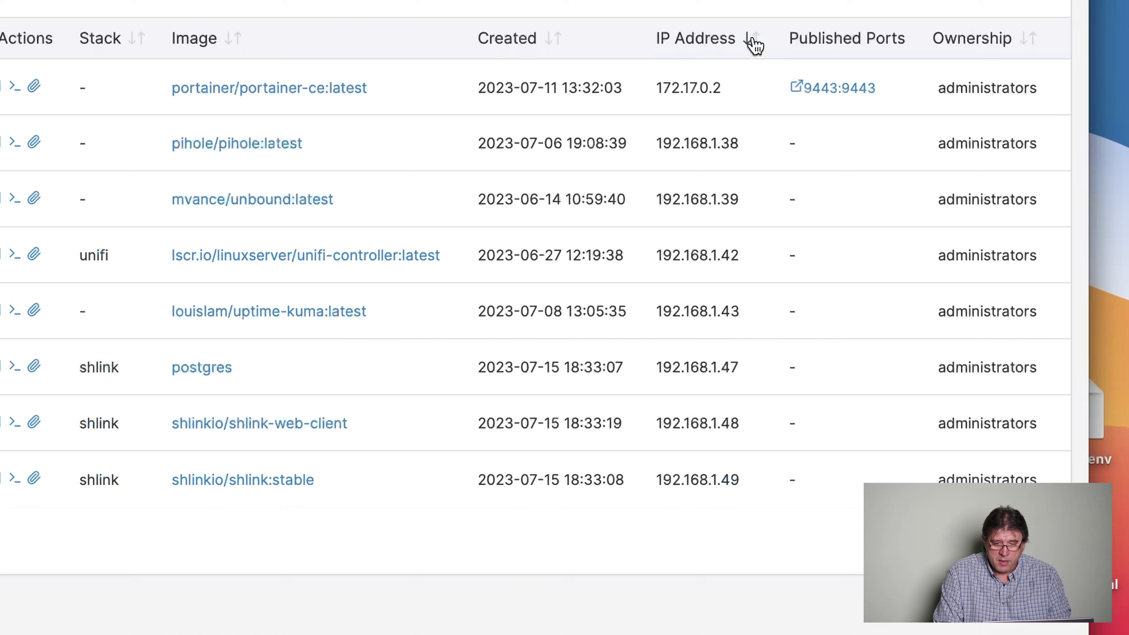
pyautogui.click(754, 40)
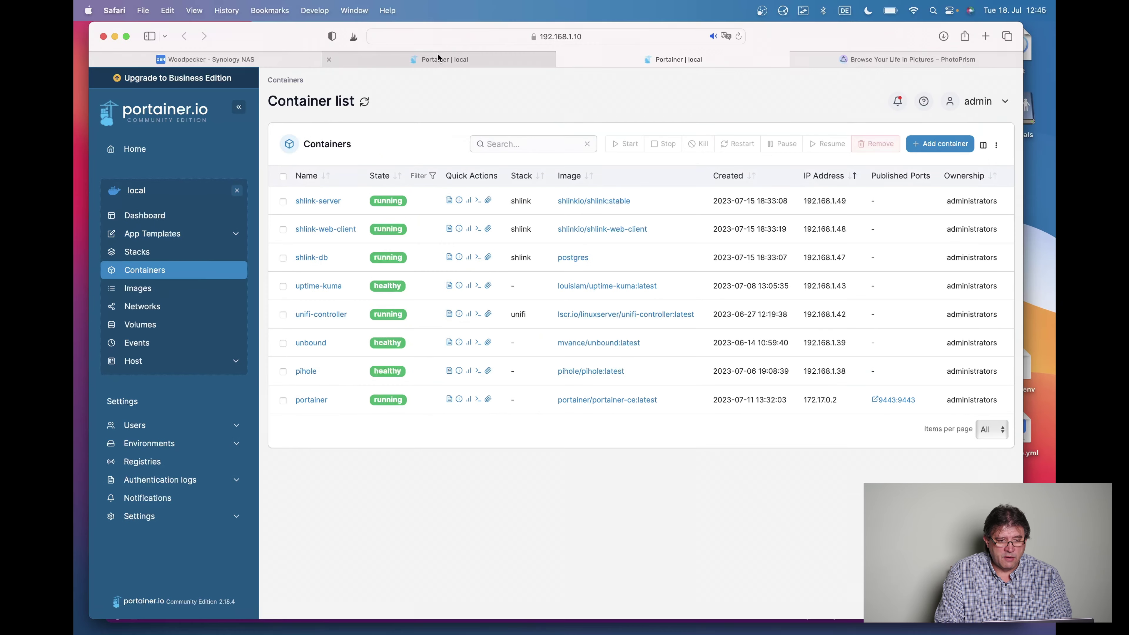
pyautogui.click(322, 1)
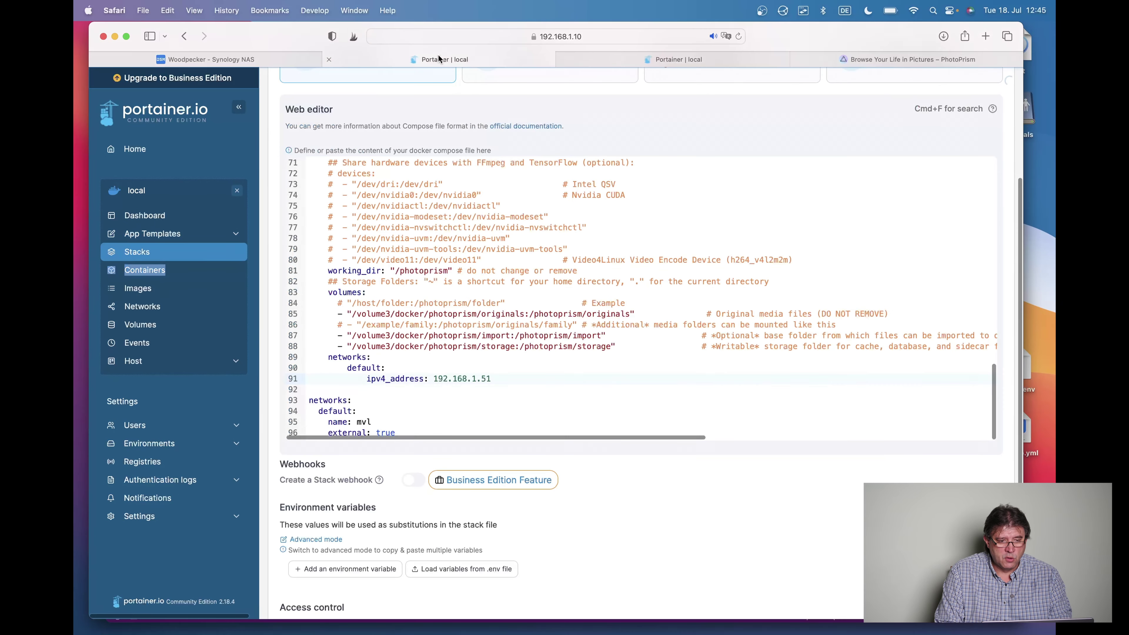
# Load the stack's environment variables from photoprism.env, including MARIADB_DATABASE photoprism and TZ Europe/Berlin
pyautogui.scroll(-5, 589, 496)
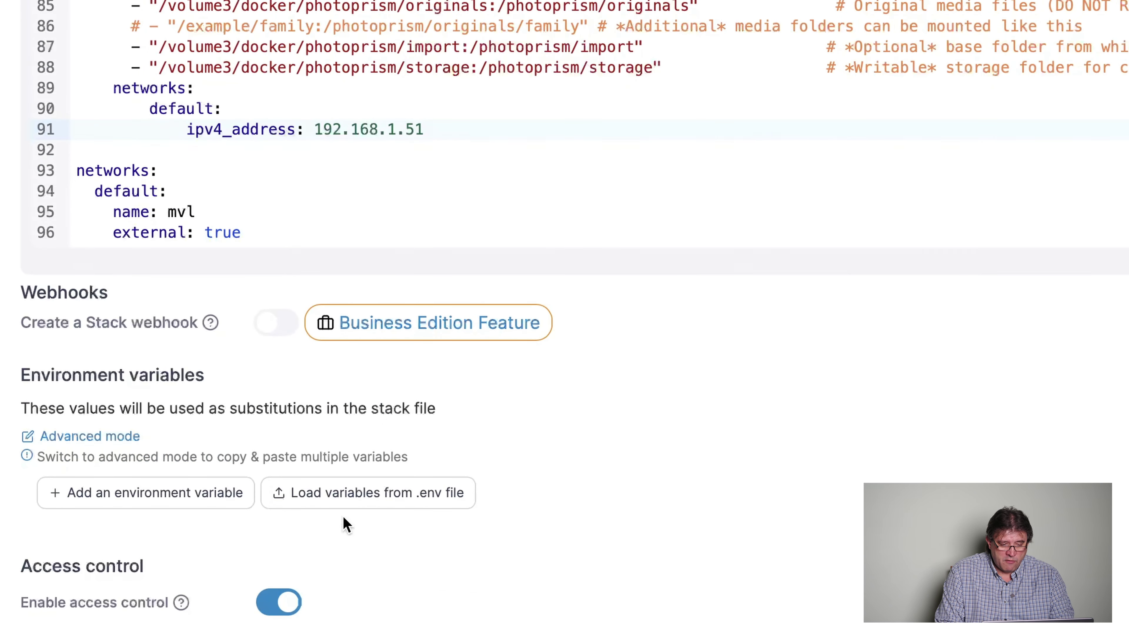
pyautogui.click(375, 498)
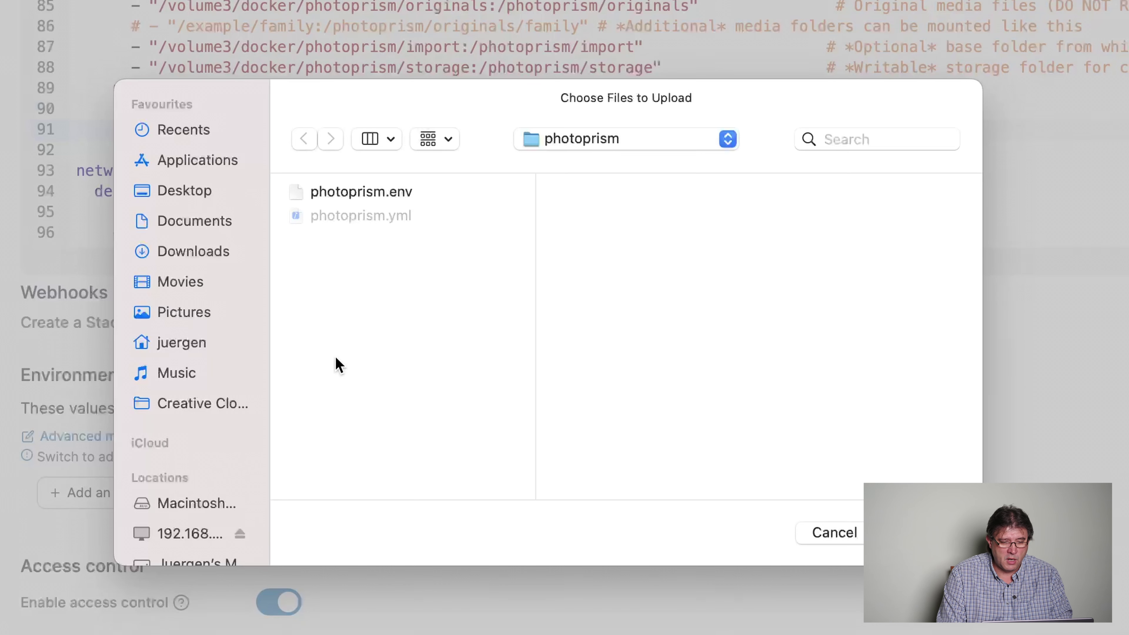
pyautogui.click(344, 192)
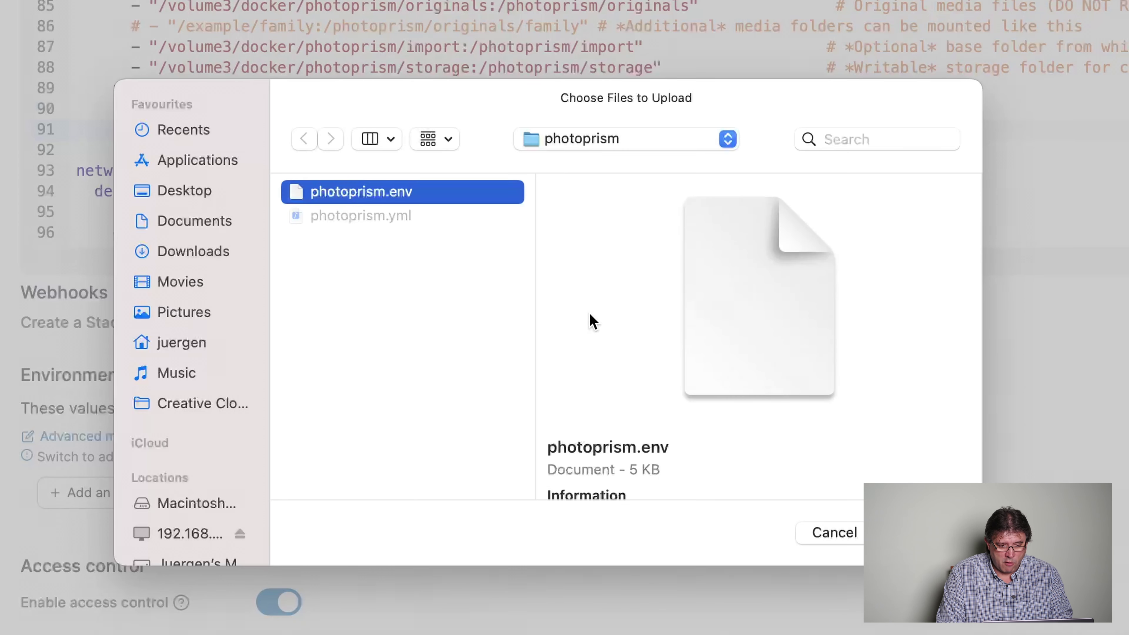
pyautogui.click(907, 533)
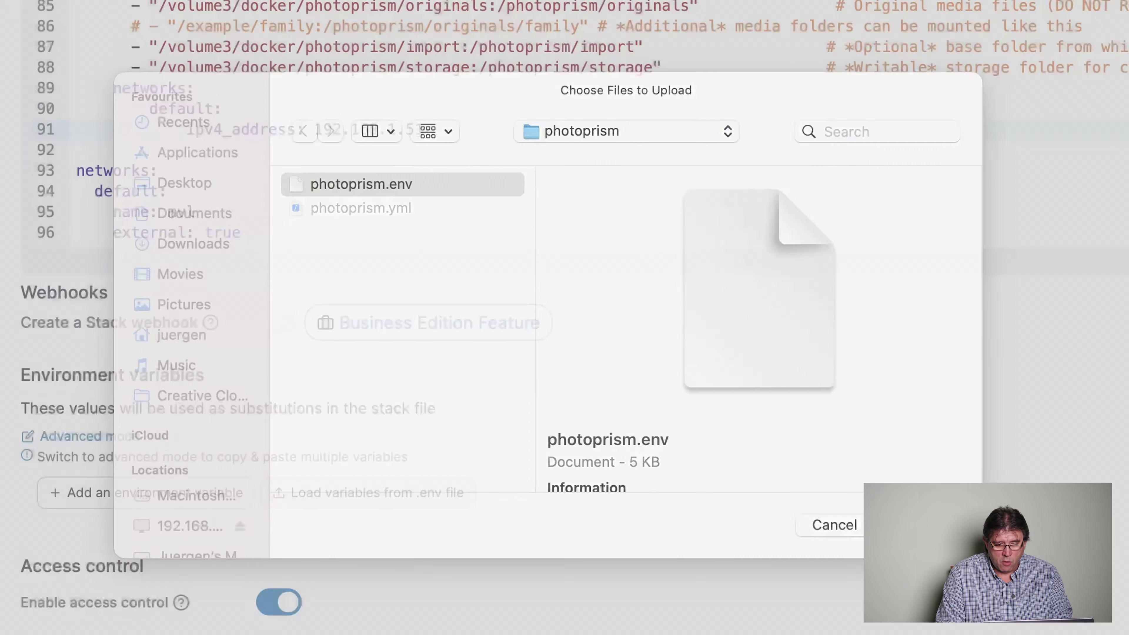
pyautogui.scroll(-15, 817, 509)
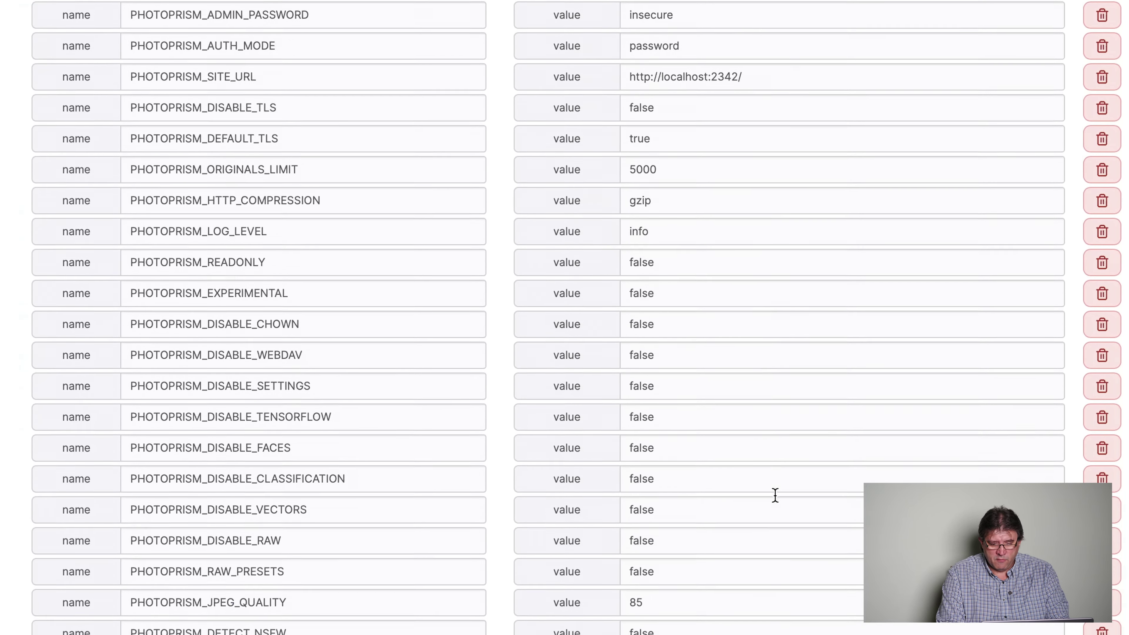
pyautogui.scroll(-5, 774, 495)
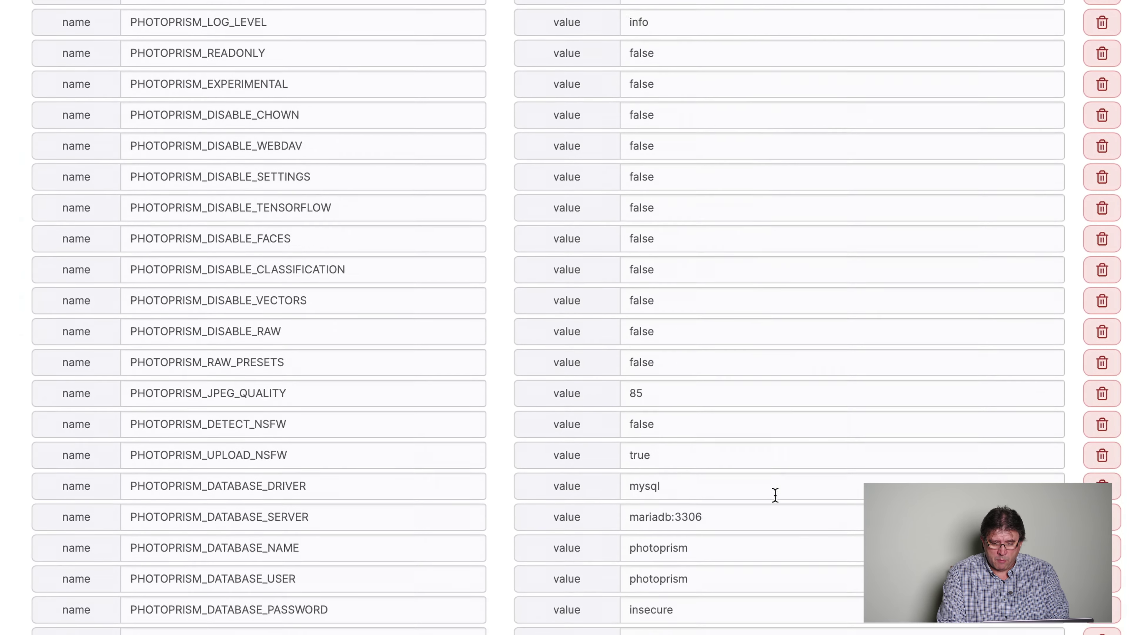
pyautogui.scroll(7, 775, 495)
pyautogui.scroll(5, 774, 495)
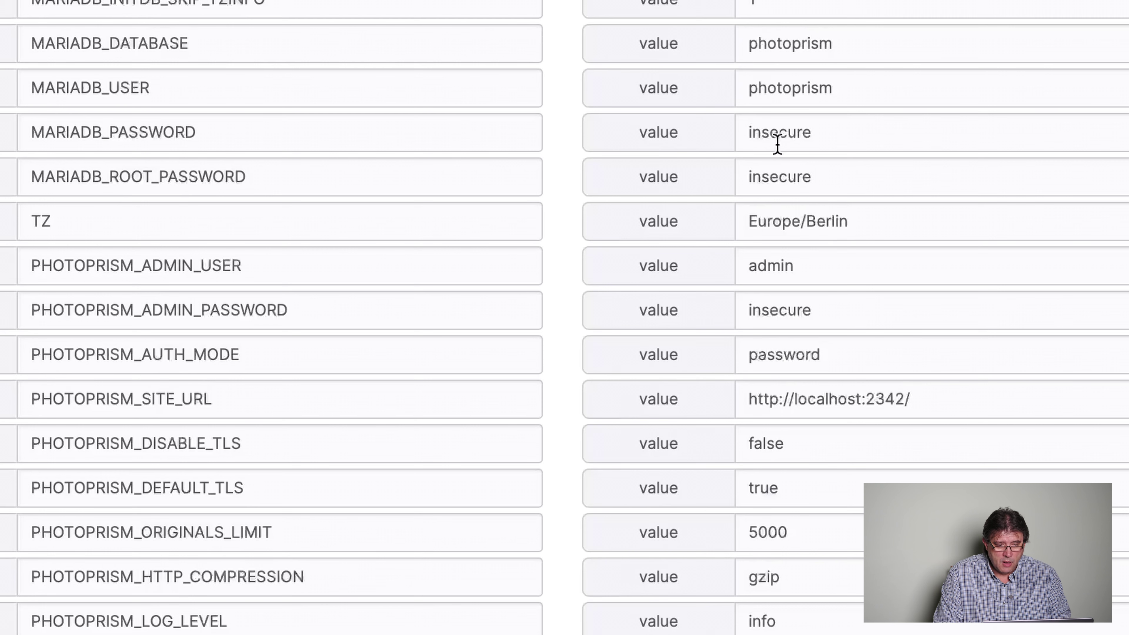
pyautogui.click(776, 134)
pyautogui.click(786, 174)
pyautogui.click(799, 140)
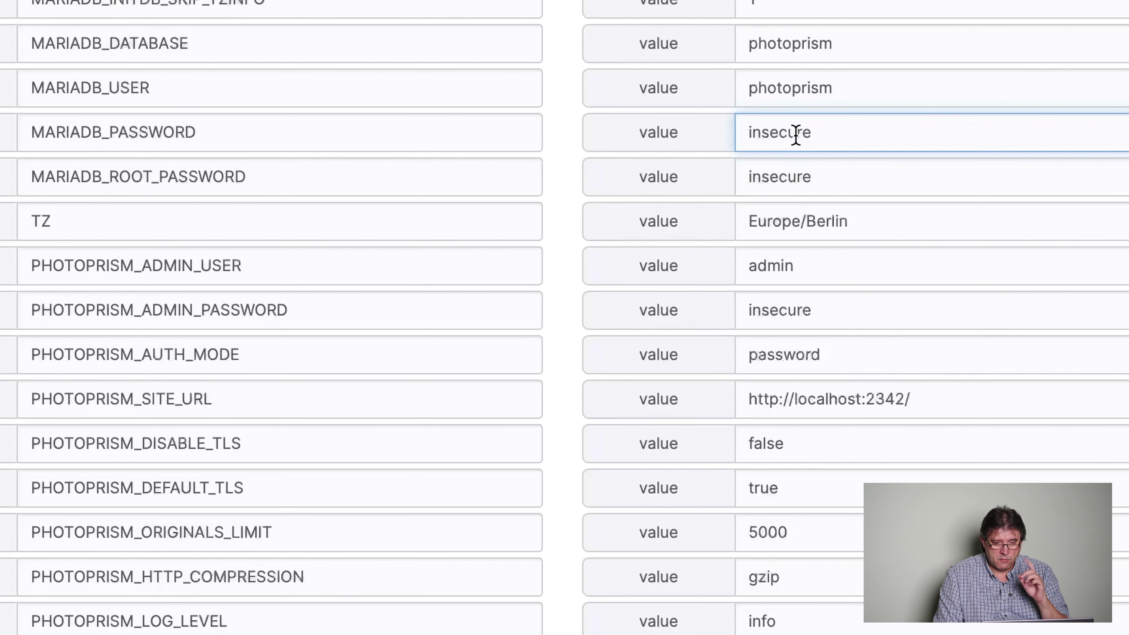
pyautogui.click(825, 222)
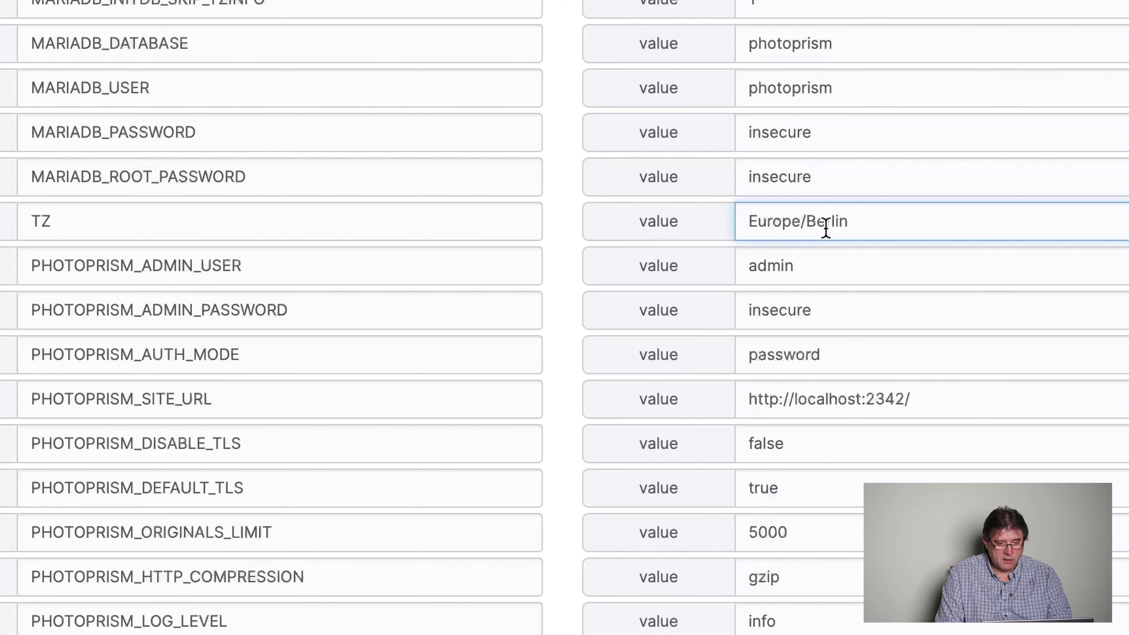
pyautogui.click(769, 268)
pyautogui.click(787, 307)
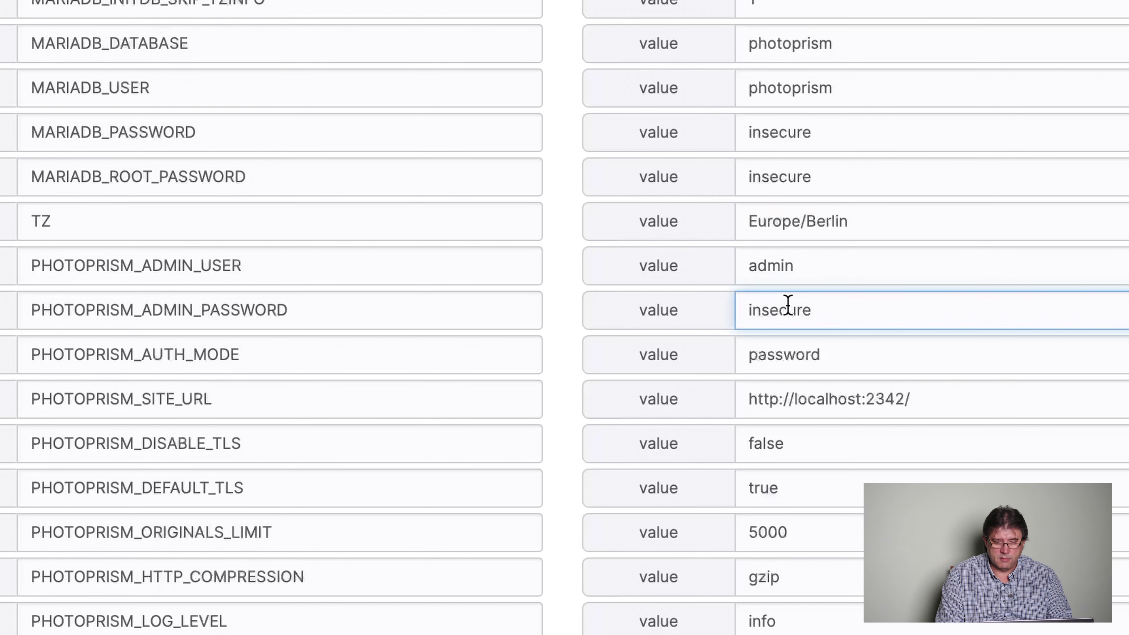
pyautogui.click(855, 315)
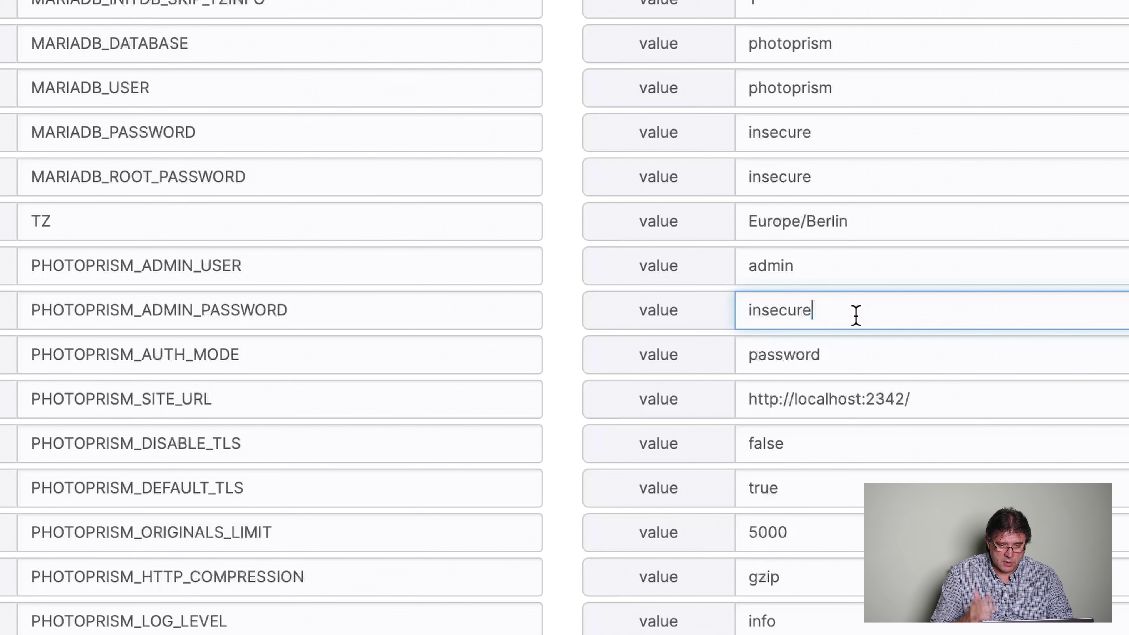
pyautogui.scroll(-4, 855, 315)
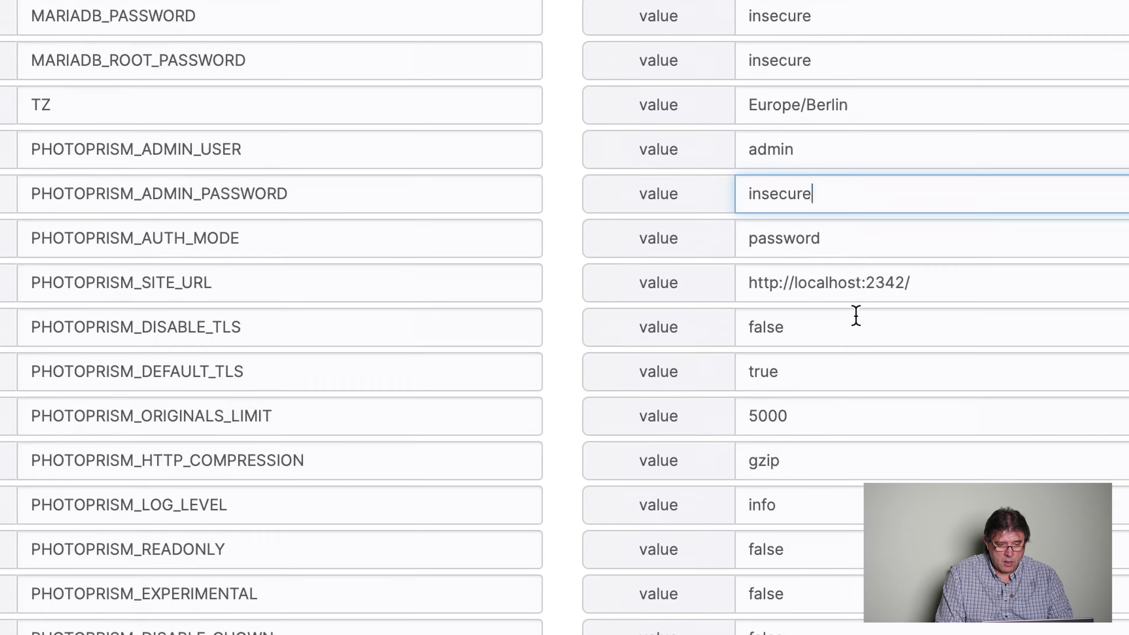
pyautogui.scroll(-3, 855, 315)
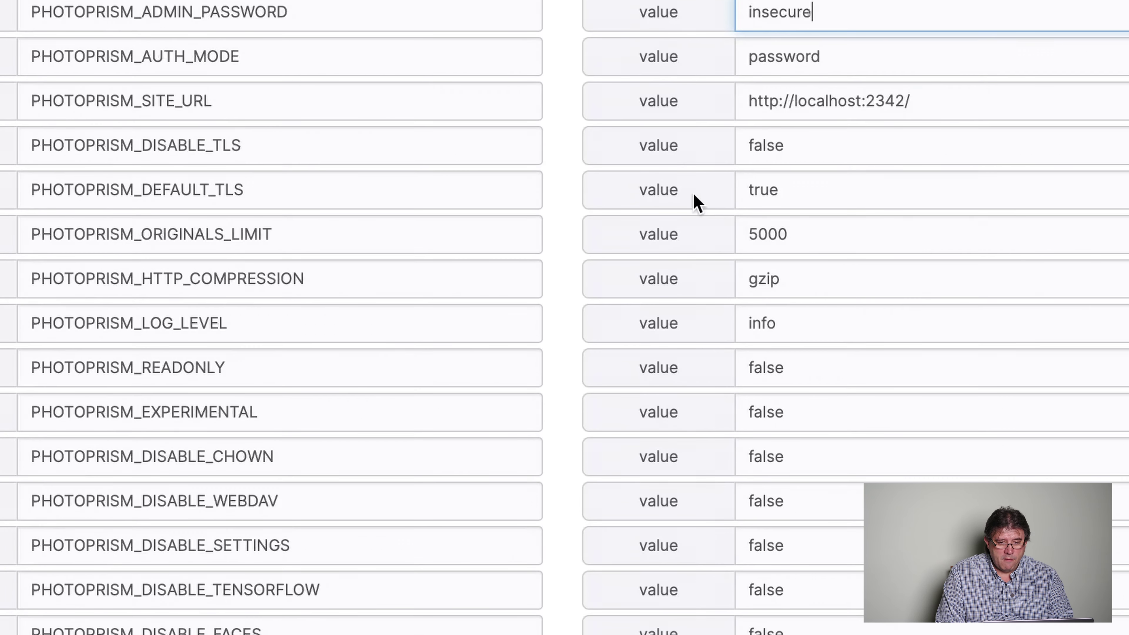
pyautogui.click(927, 100)
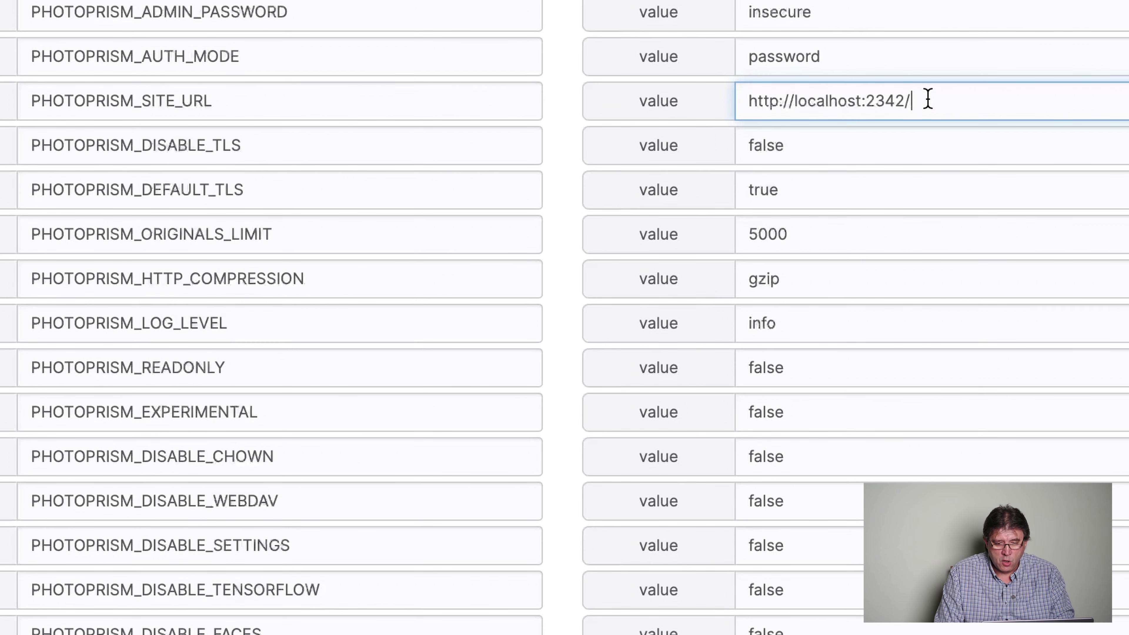
pyautogui.moveTo(927, 101); pyautogui.dragTo(741, 86)
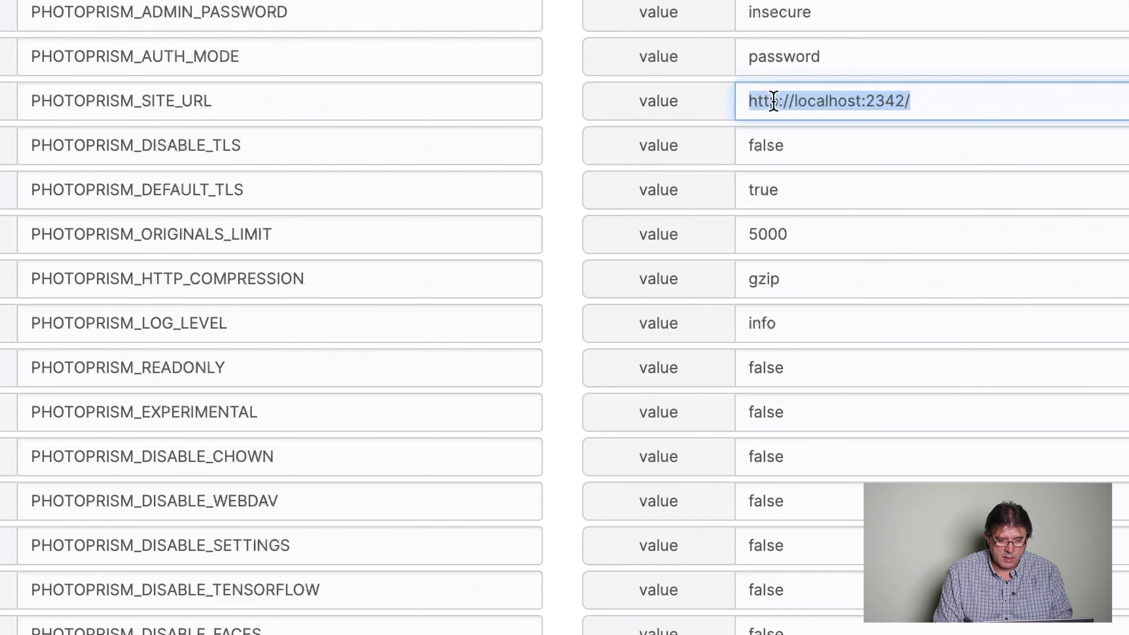
pyautogui.scroll(-8, 773, 100)
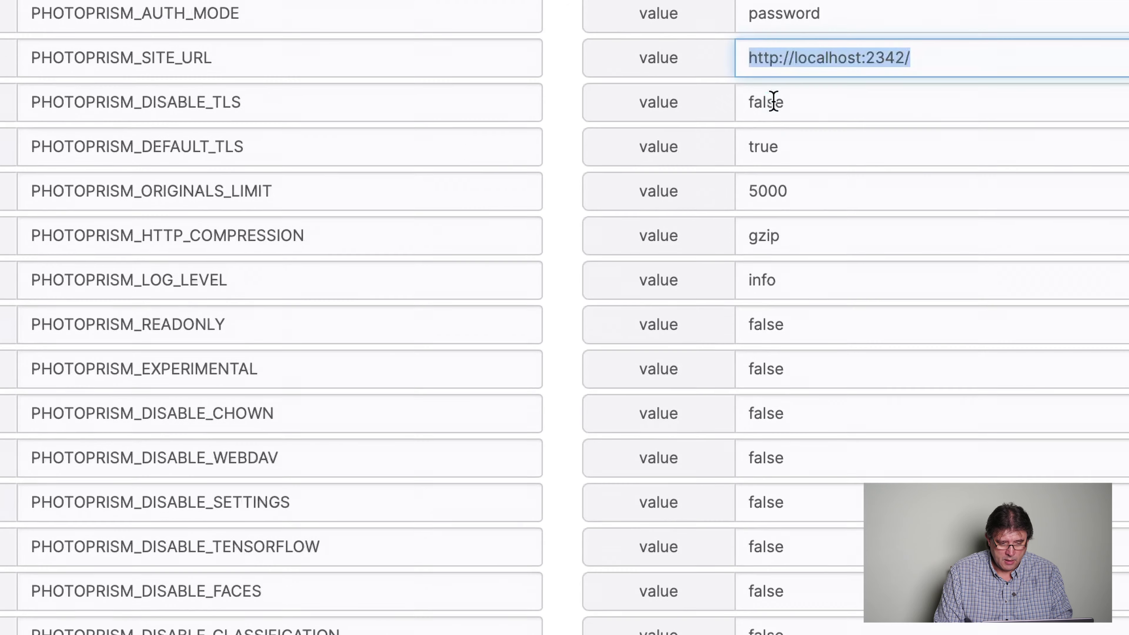
pyautogui.scroll(-6, 774, 102)
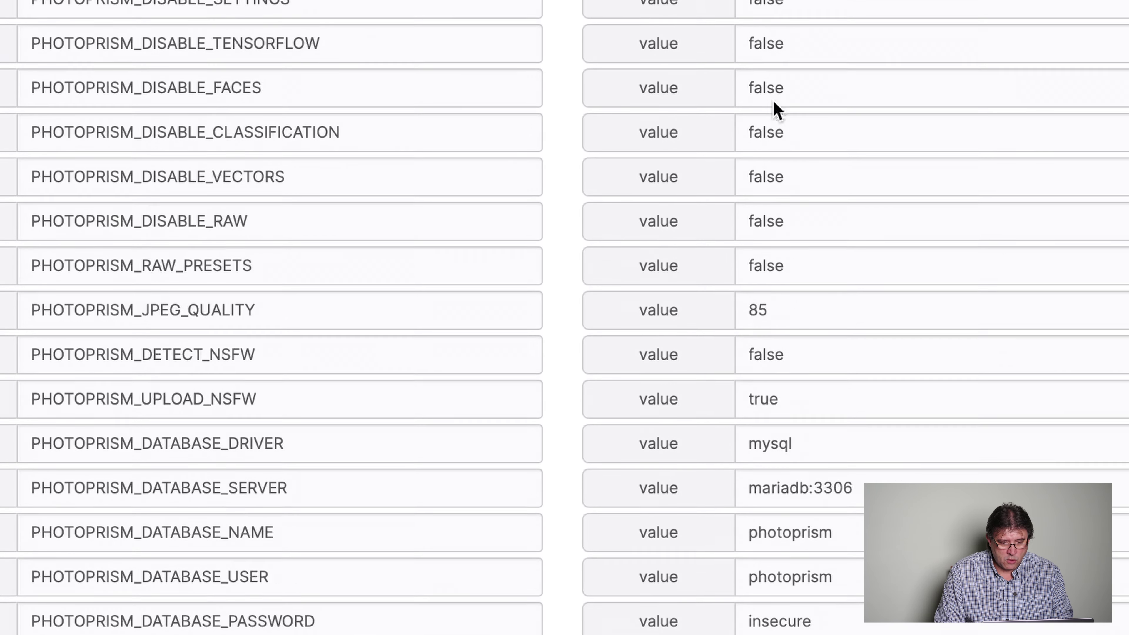
pyautogui.scroll(-3, 773, 100)
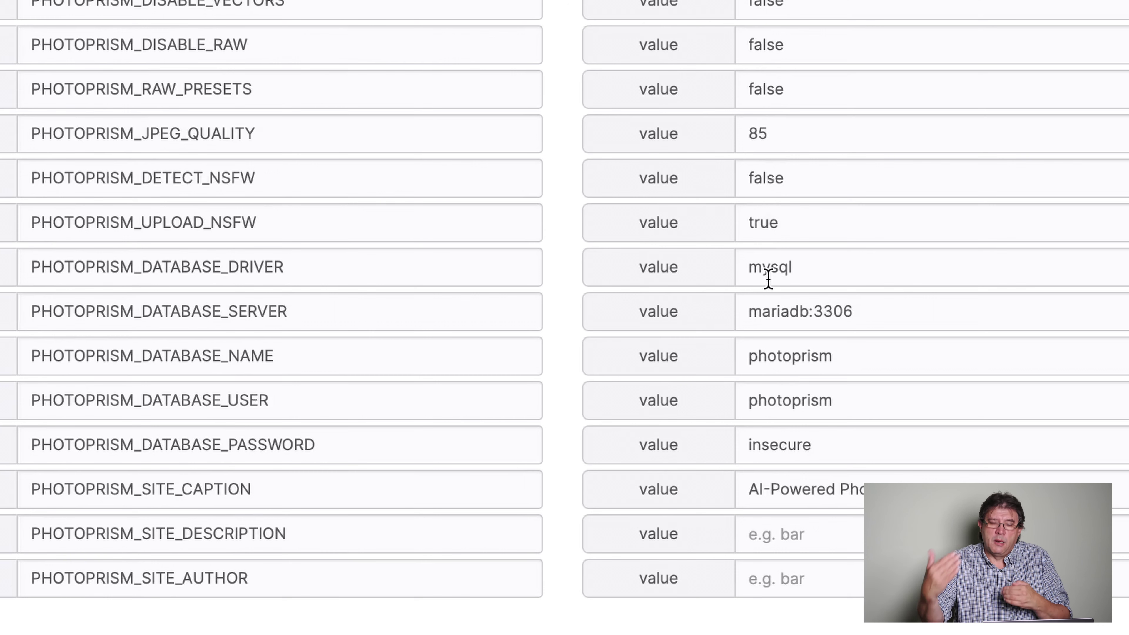
pyautogui.click(781, 271)
pyautogui.click(859, 265)
pyautogui.click(865, 310)
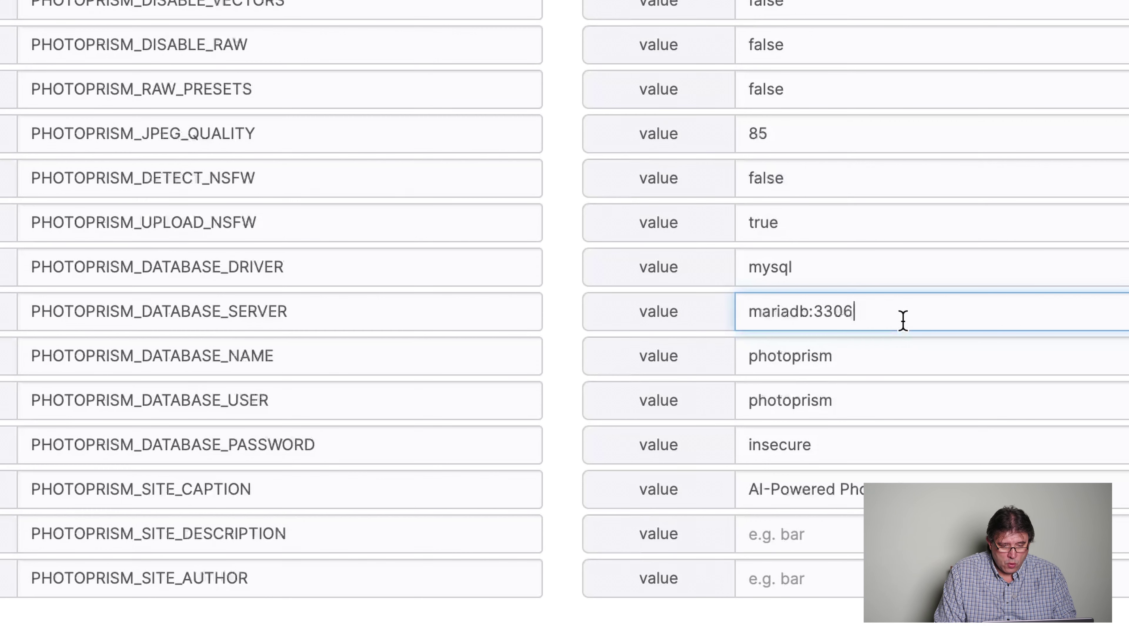
pyautogui.scroll(-2, 902, 320)
pyautogui.click(790, 320)
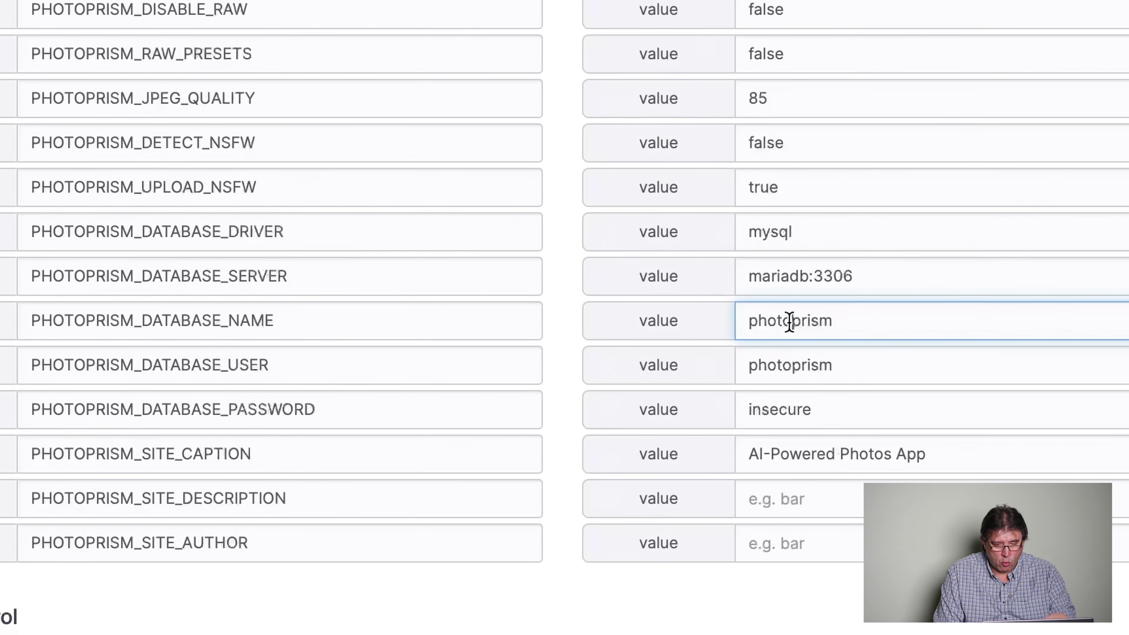
pyautogui.click(789, 365)
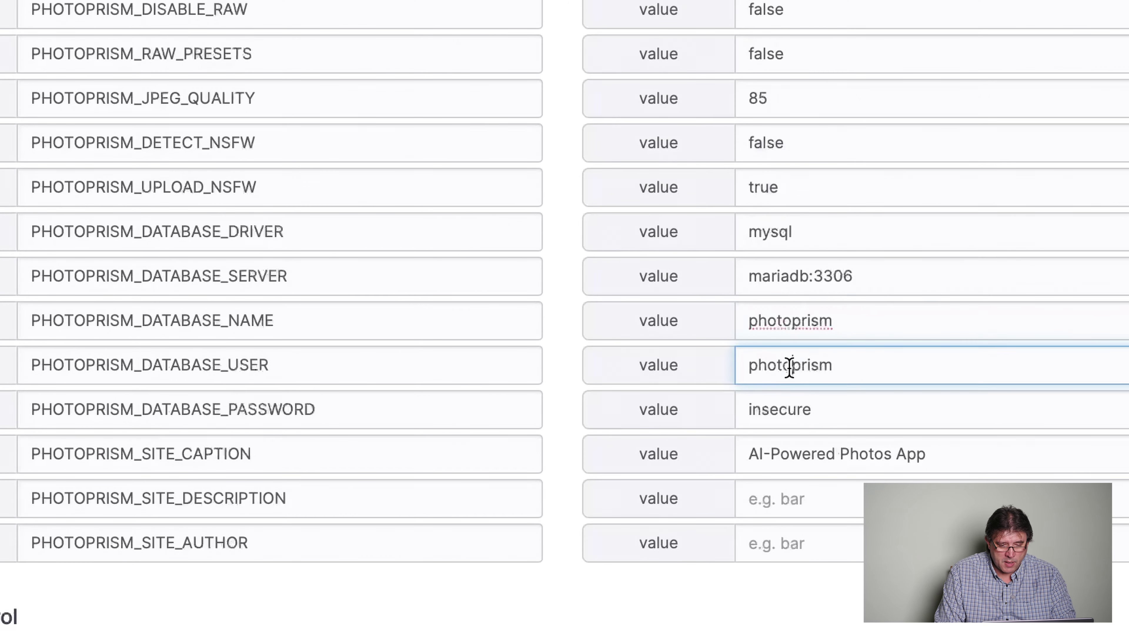
pyautogui.click(781, 407)
pyautogui.scroll(10, 996, 187)
pyautogui.scroll(12, 995, 186)
pyautogui.click(761, 30)
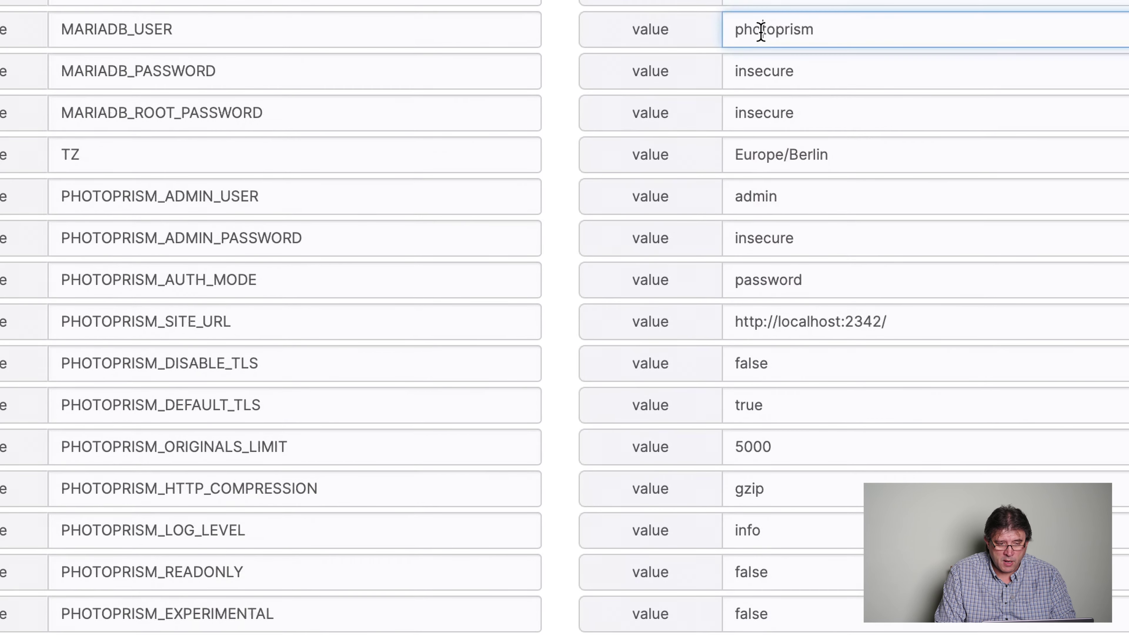
pyautogui.click(778, 72)
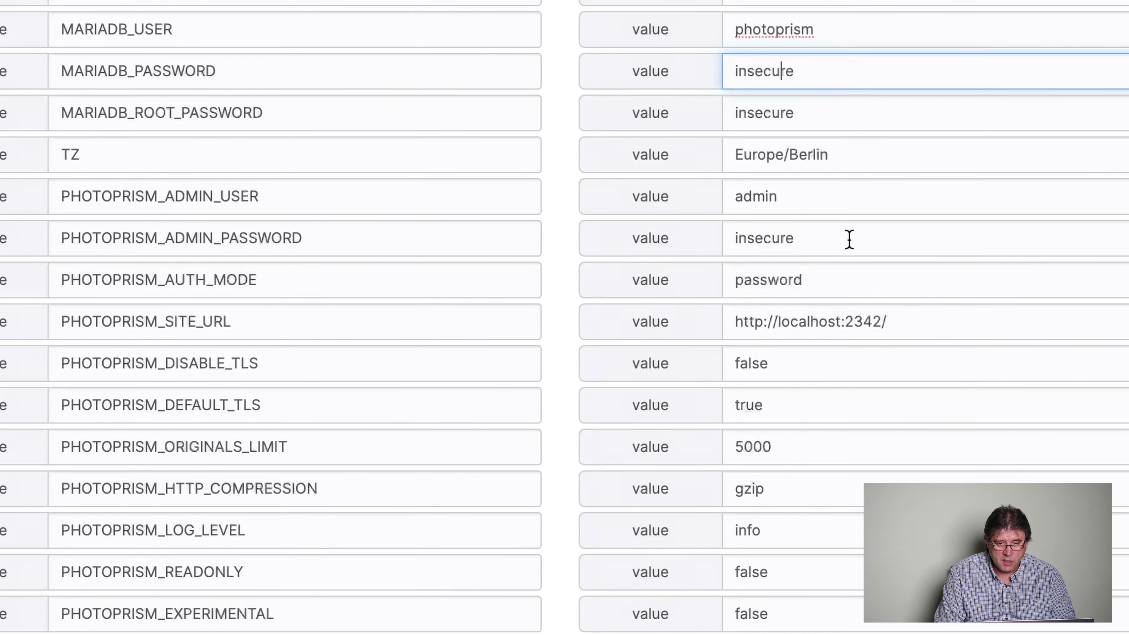
pyautogui.scroll(-20, 849, 240)
pyautogui.click(777, 418)
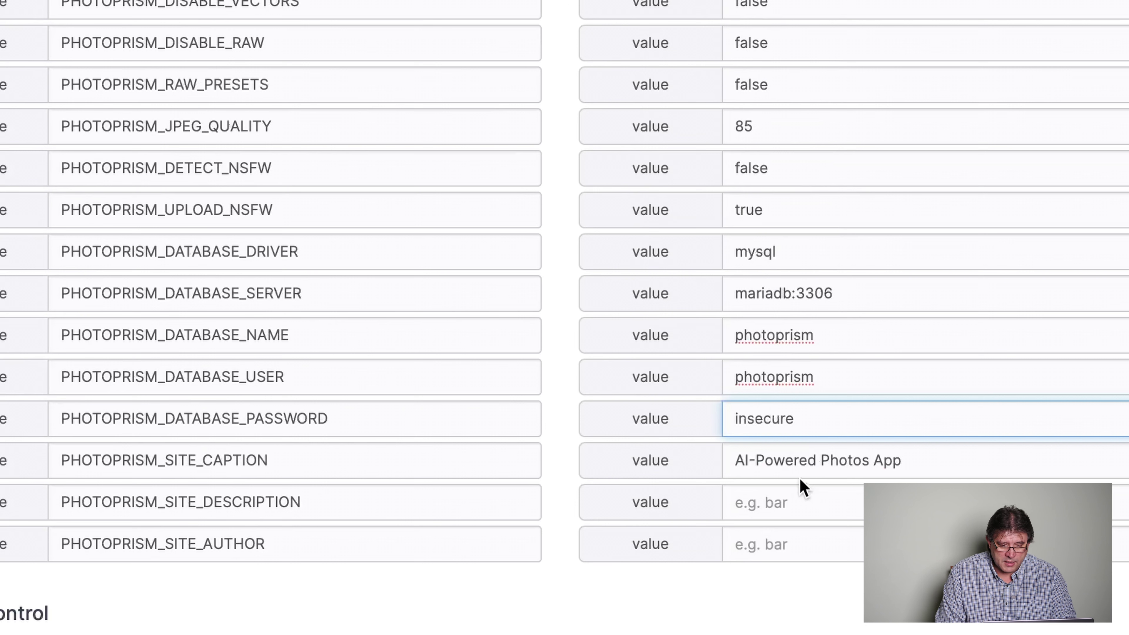
pyautogui.click(926, 457)
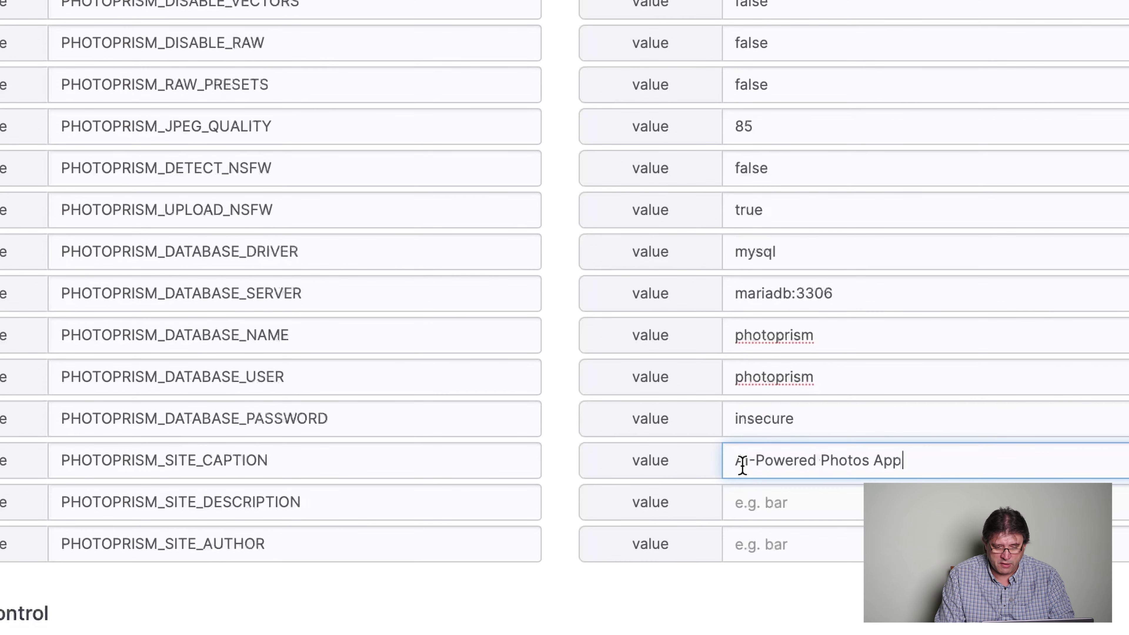
pyautogui.click(756, 502)
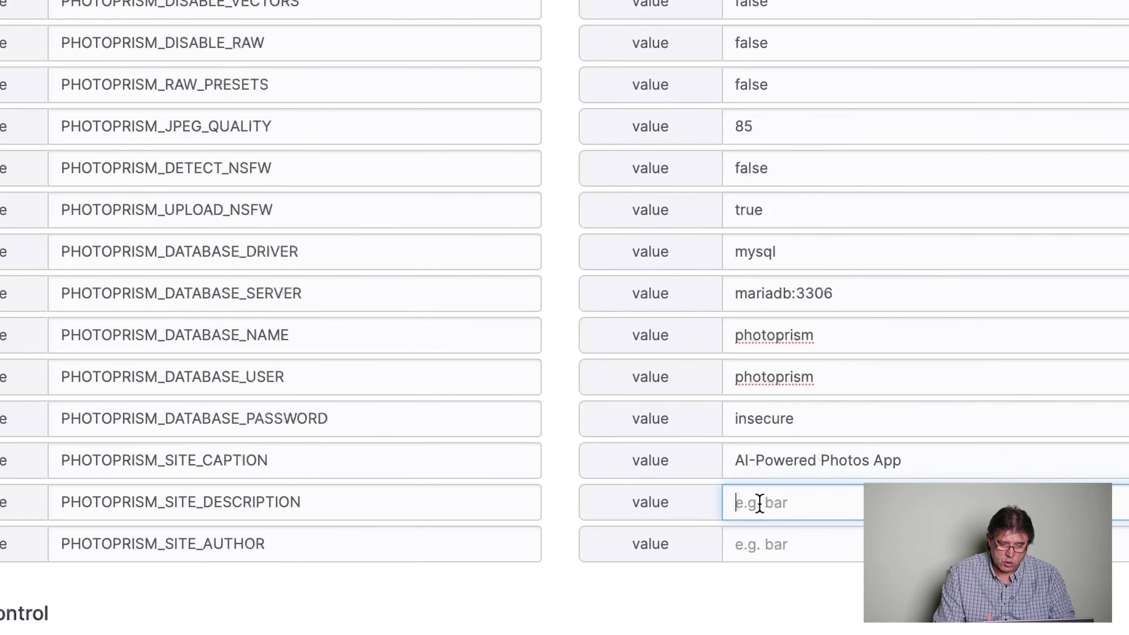
pyautogui.click(768, 543)
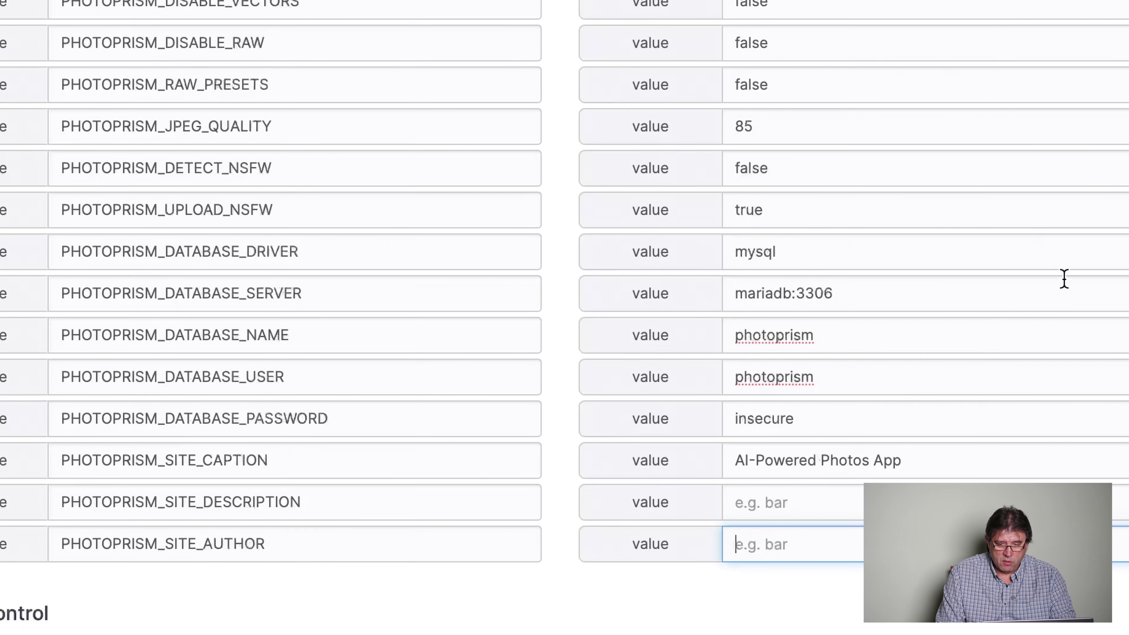
# Deploy the photoprism stack and open it once it appears in the Stacks list
pyautogui.scroll(5, 1063, 279)
pyautogui.scroll(-5, 1064, 280)
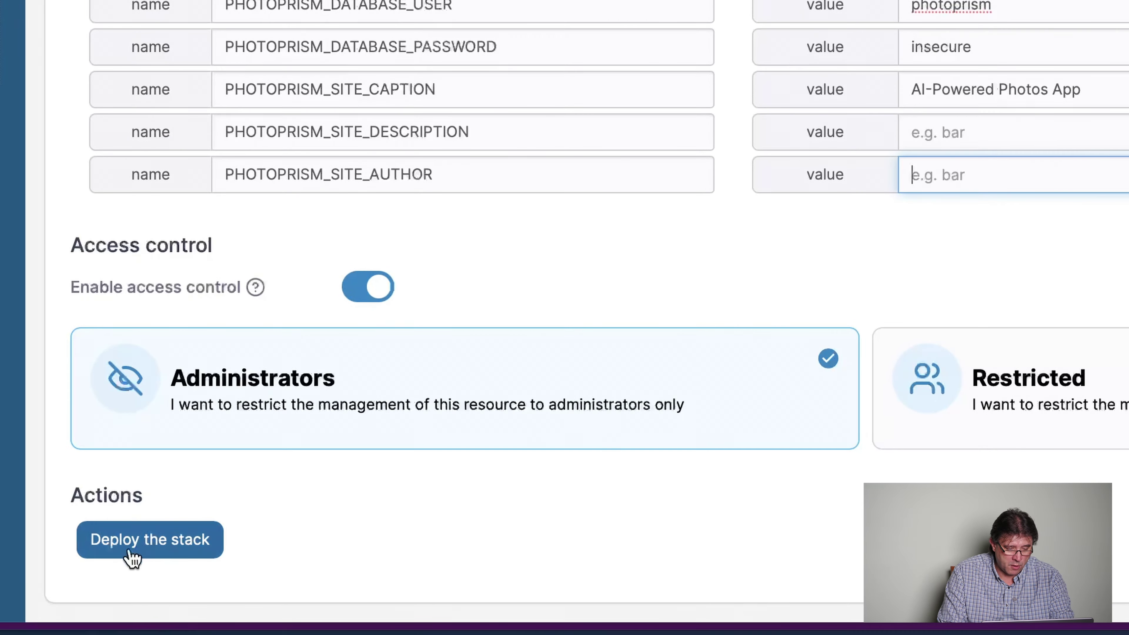
pyautogui.click(132, 558)
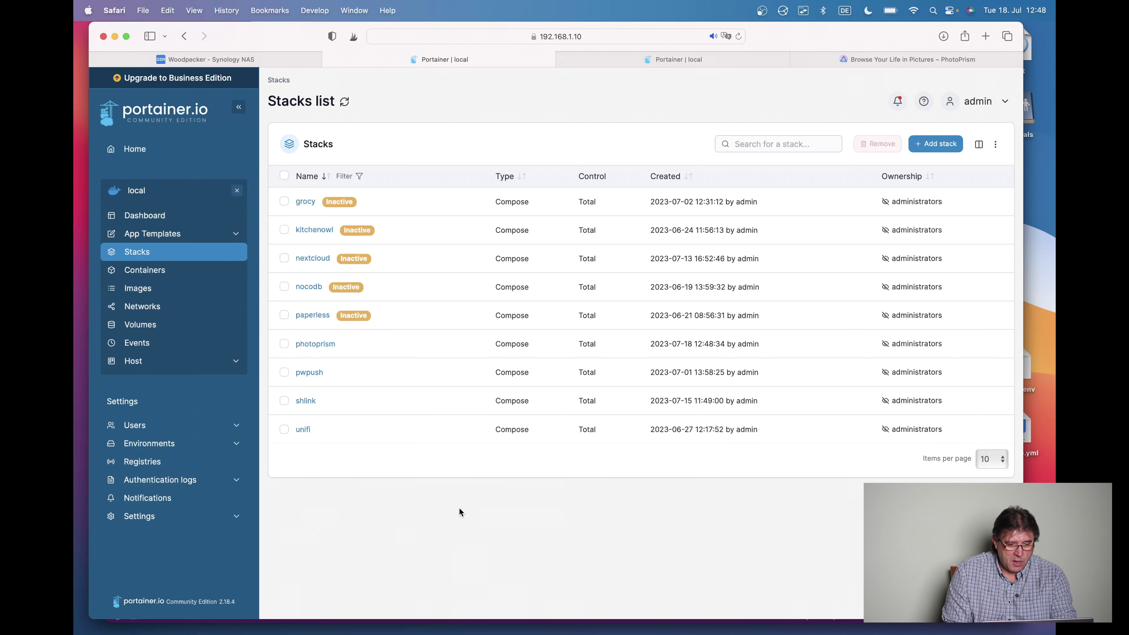
pyautogui.click(316, 344)
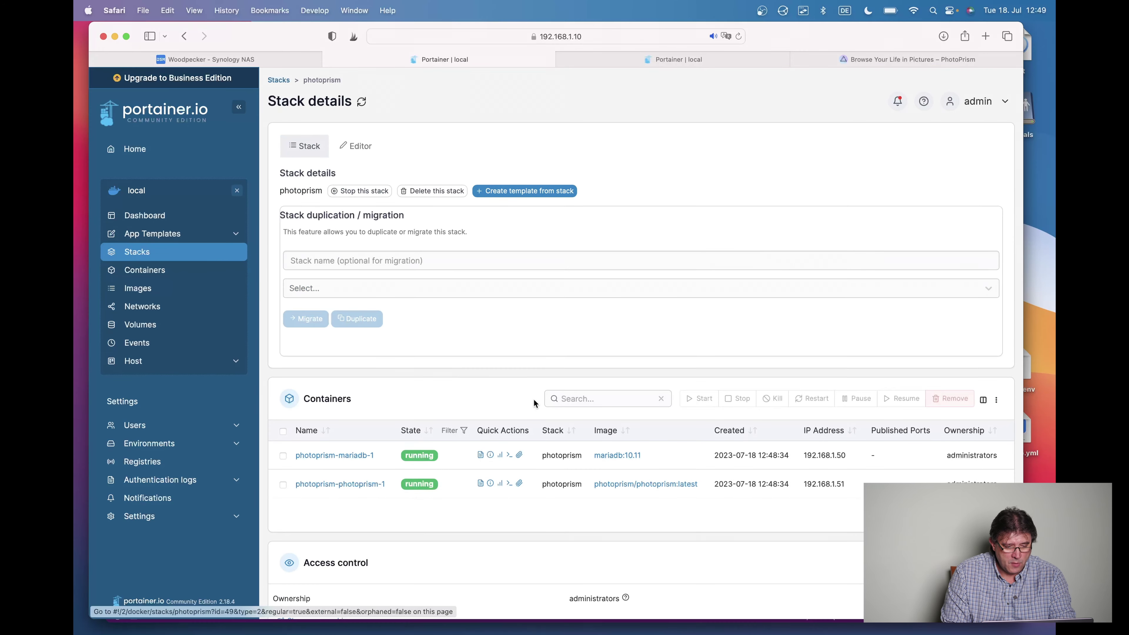
# Check the photoprism-photoprism-1 container log shows the server listening on 0.0.0.0:2342
pyautogui.scroll(-1, 533, 399)
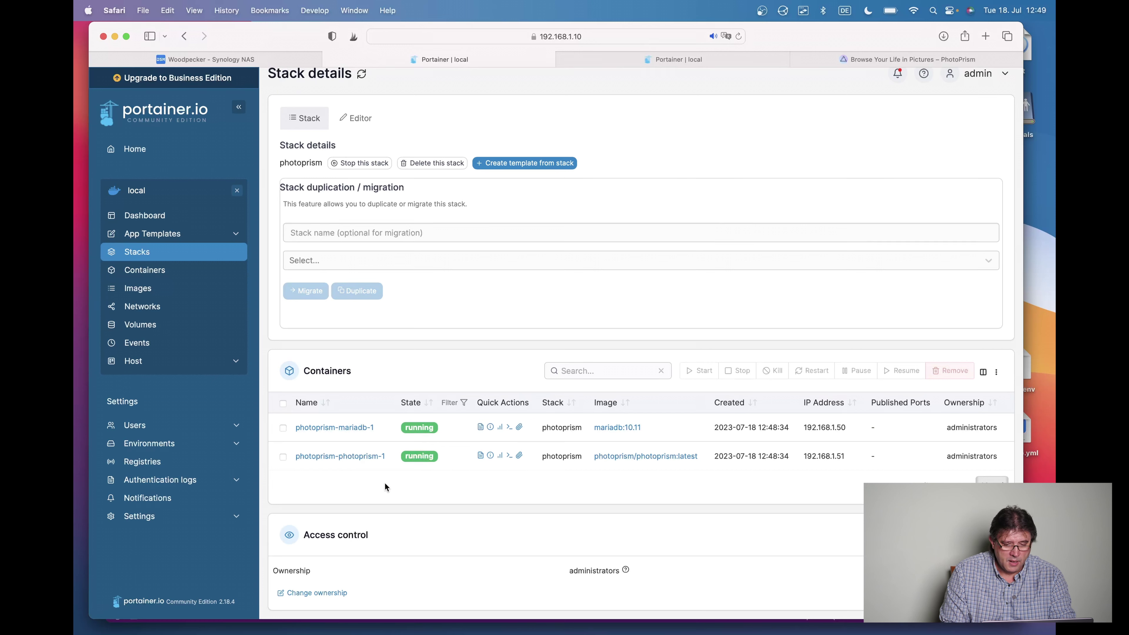
pyautogui.click(480, 456)
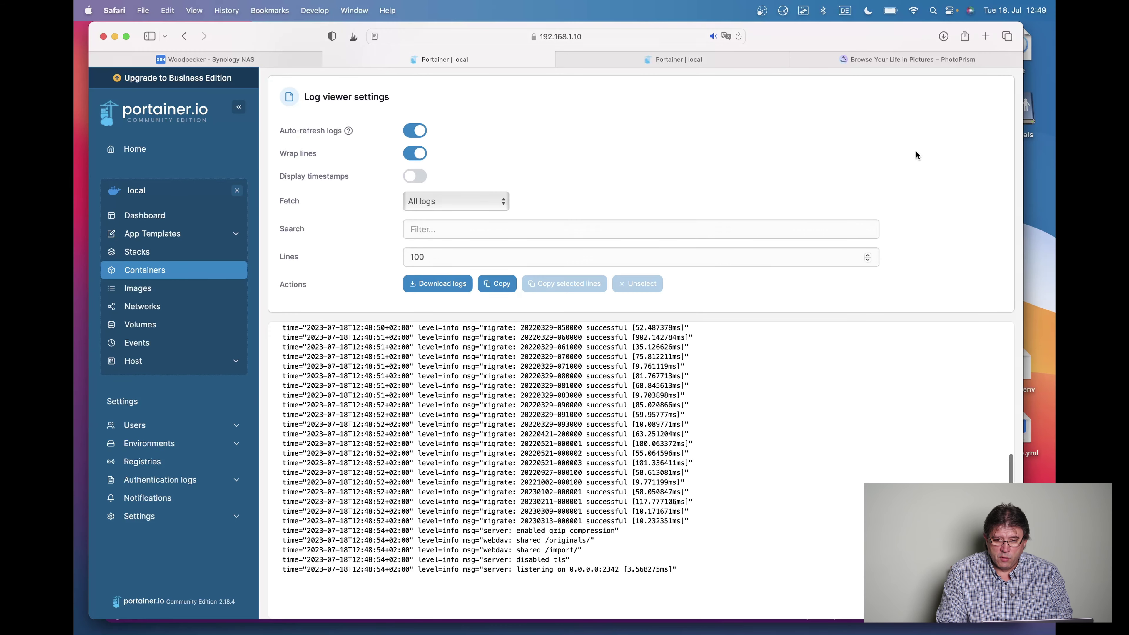
pyautogui.click(986, 37)
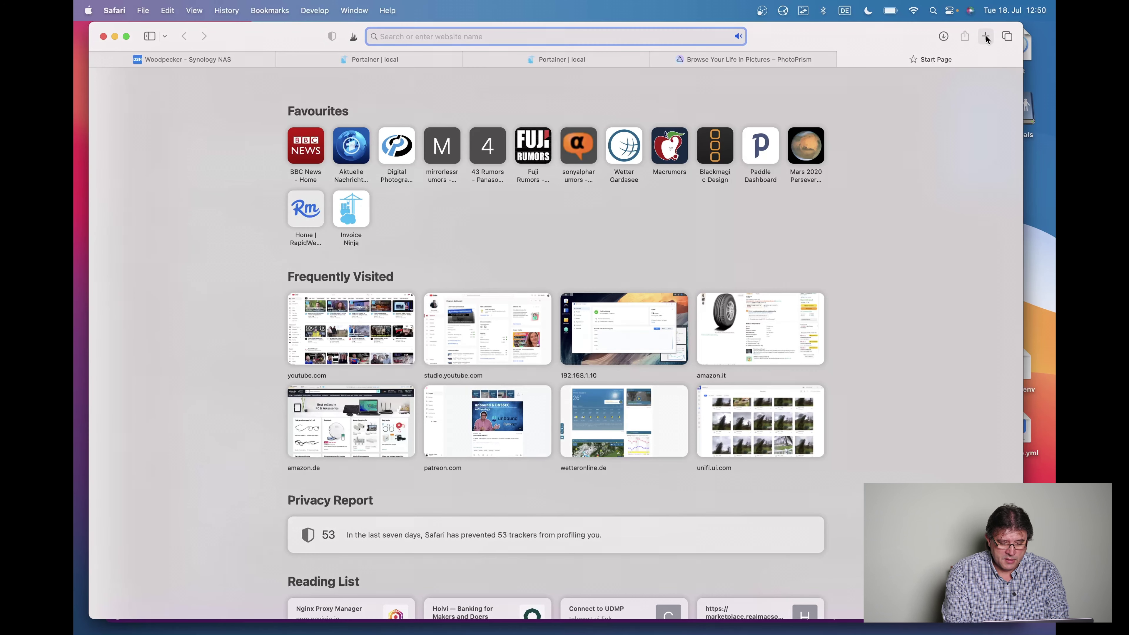
# Go to 192.168.1.51:2342 to reach the PhotoPrism sign-in page
pyautogui.write('192.168')
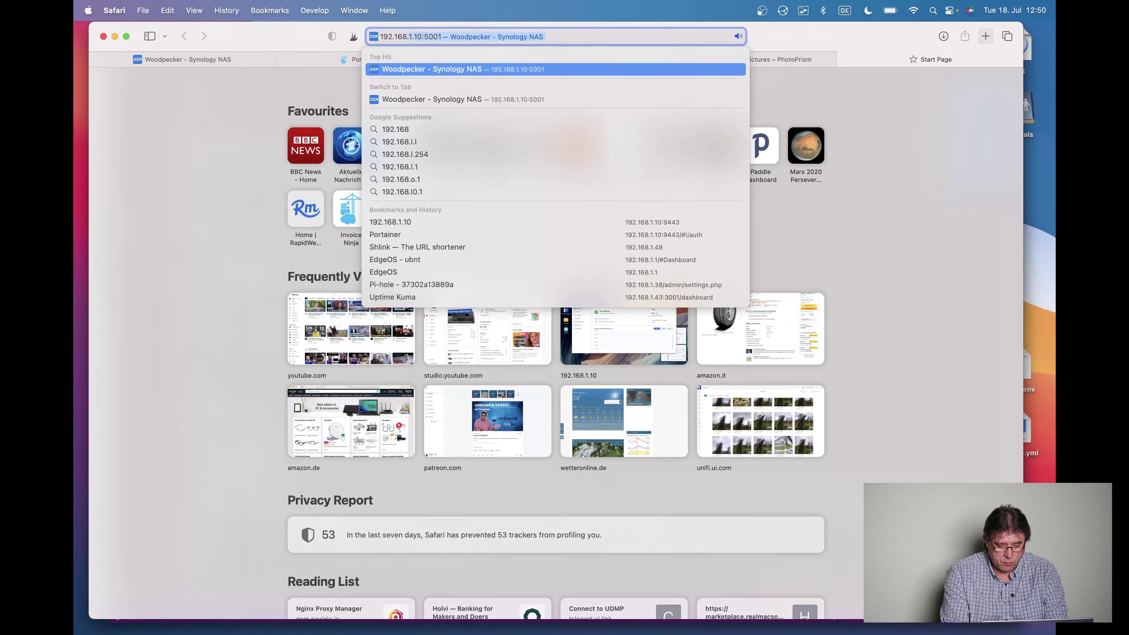
pyautogui.write('.1.51')
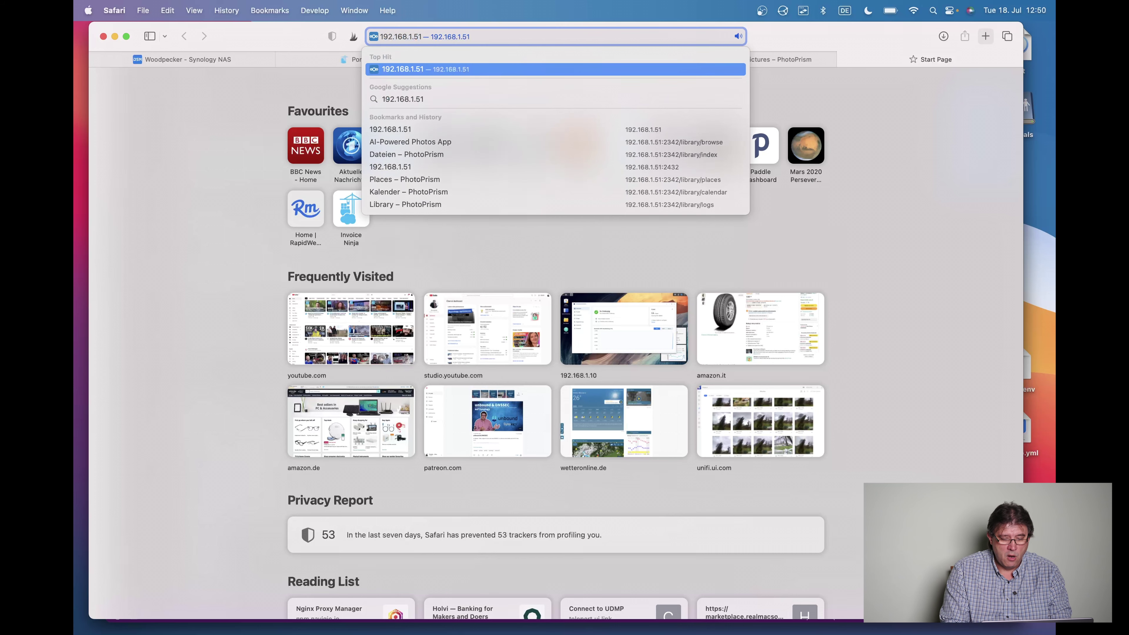
pyautogui.write(':')
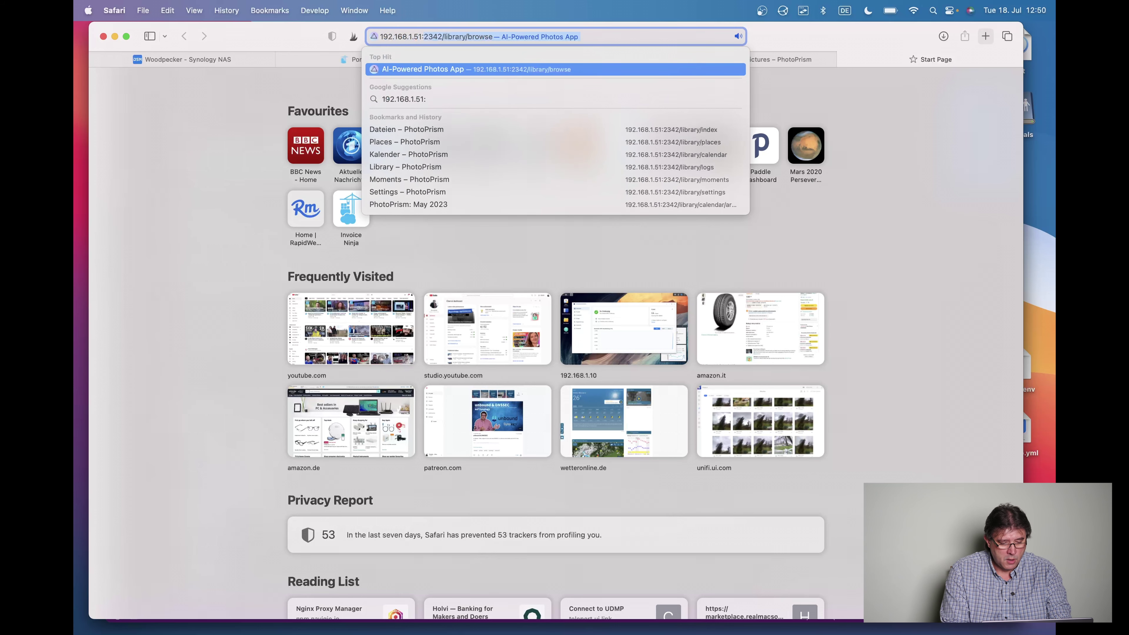
pyautogui.write('2342')
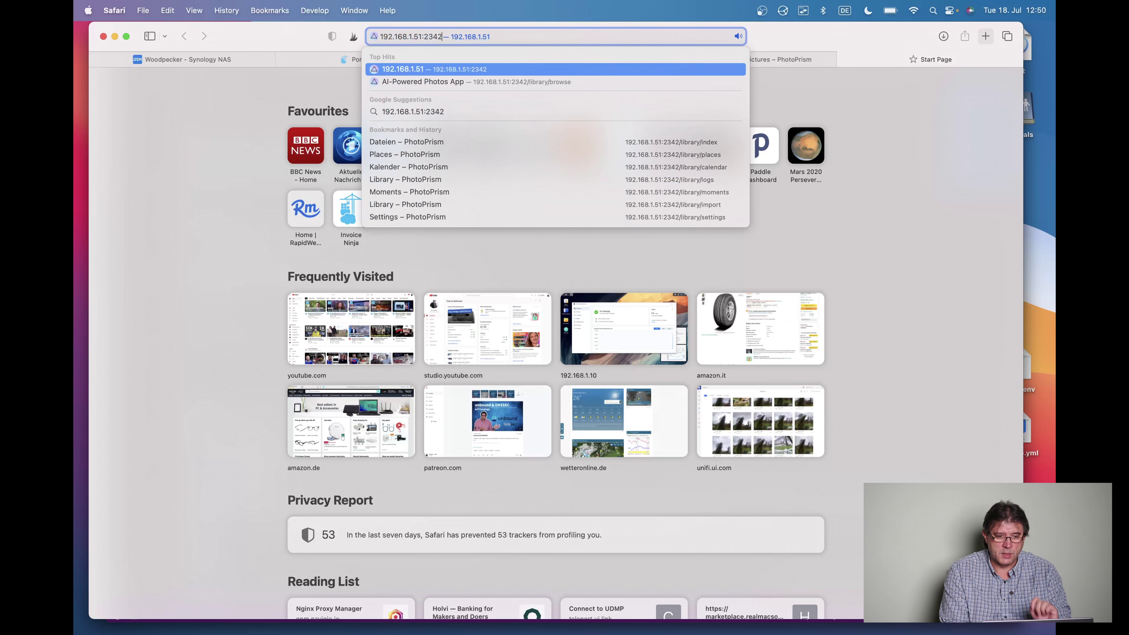
pyautogui.press('Return')
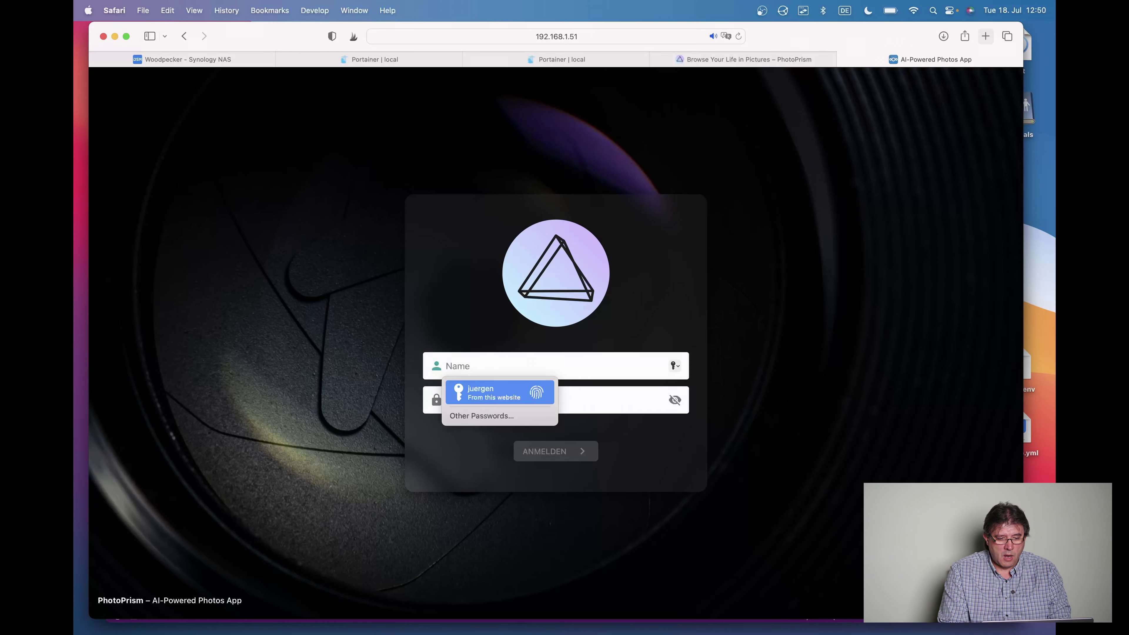
# Sign in to PhotoPrism as admin with the account password, declining to save it to the keychain
pyautogui.click(867, 212)
pyautogui.click(500, 366)
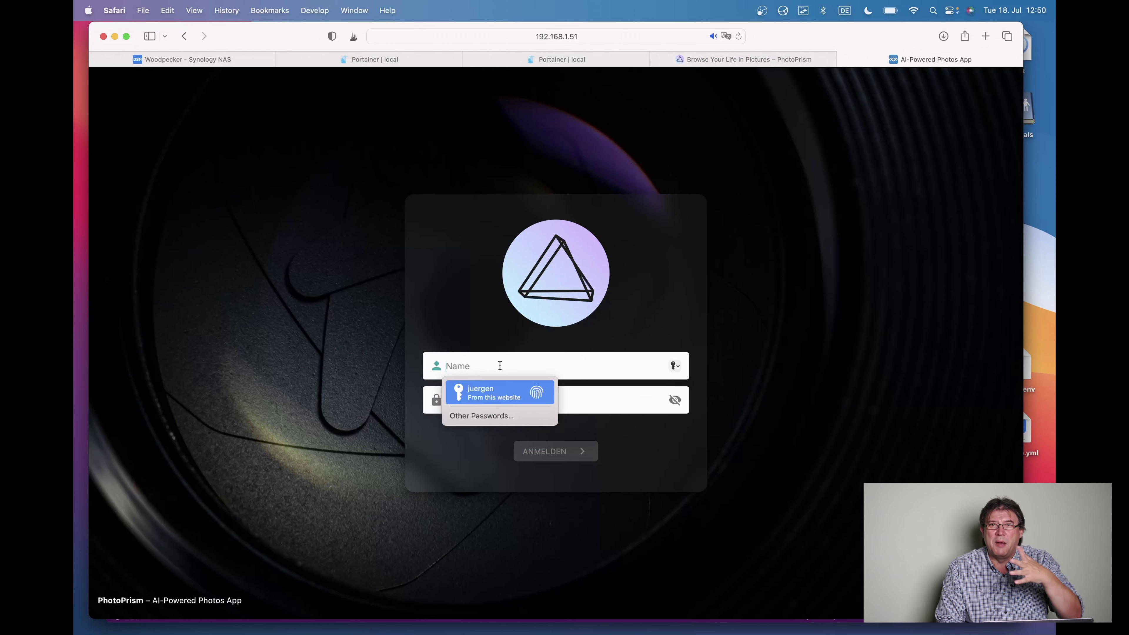
pyautogui.click(403, 299)
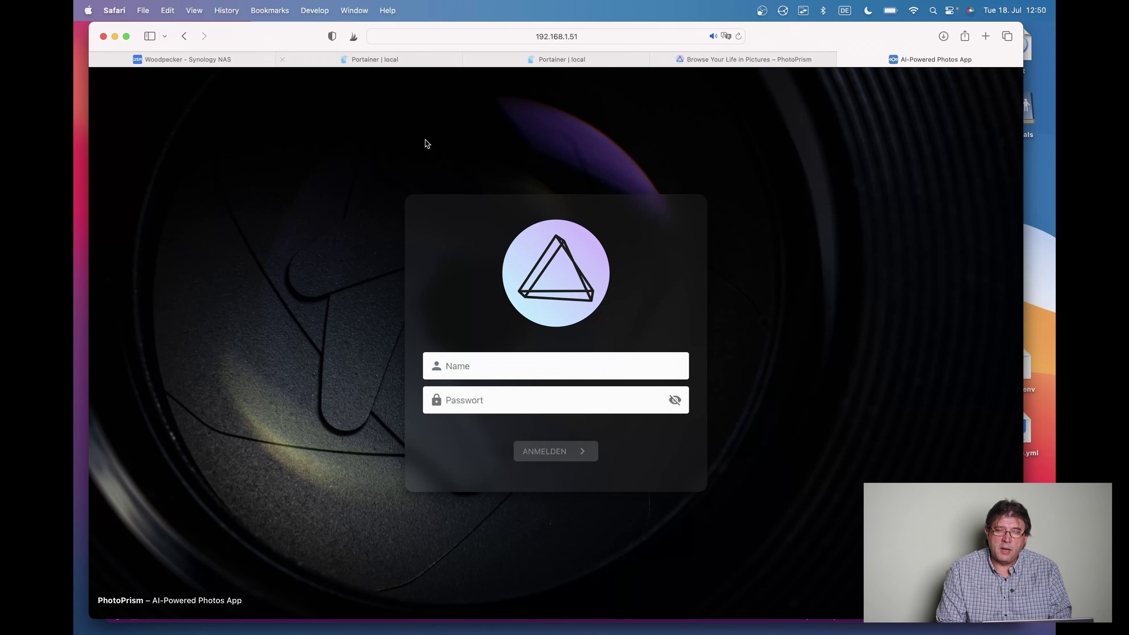
pyautogui.click(487, 366)
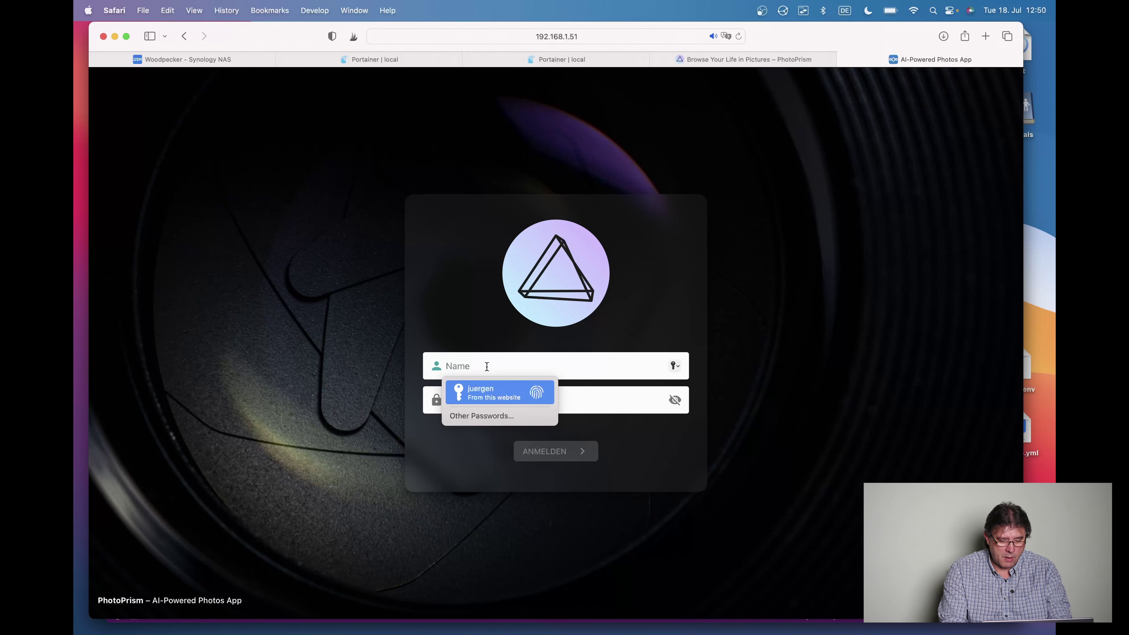
pyautogui.write('admin')
pyautogui.press('Tab')
pyautogui.write('****')
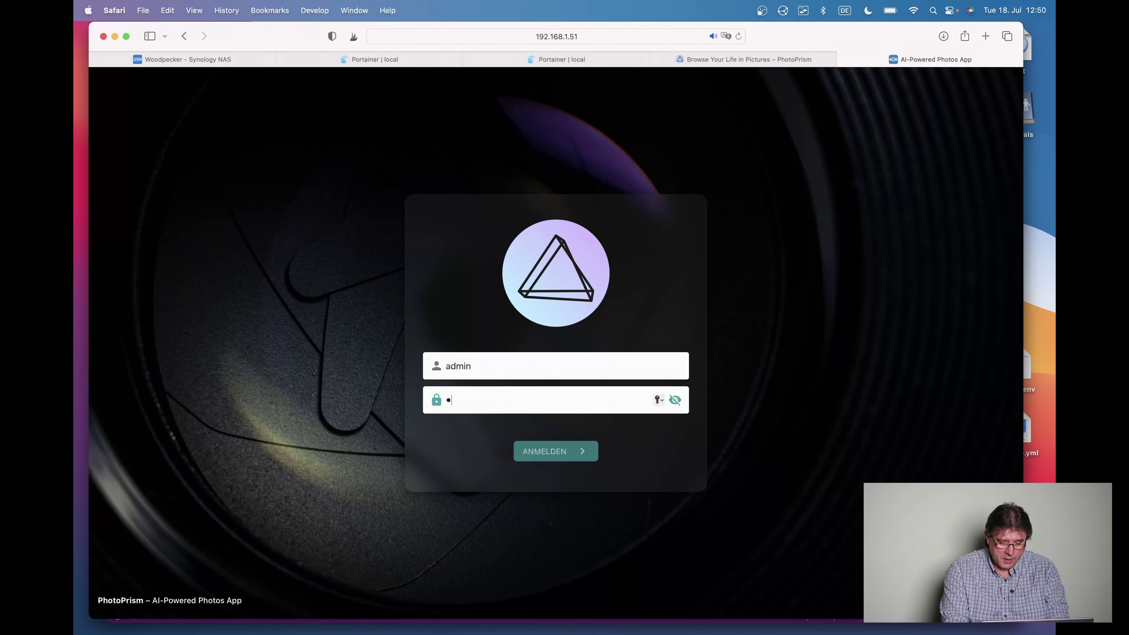
pyautogui.write('****')
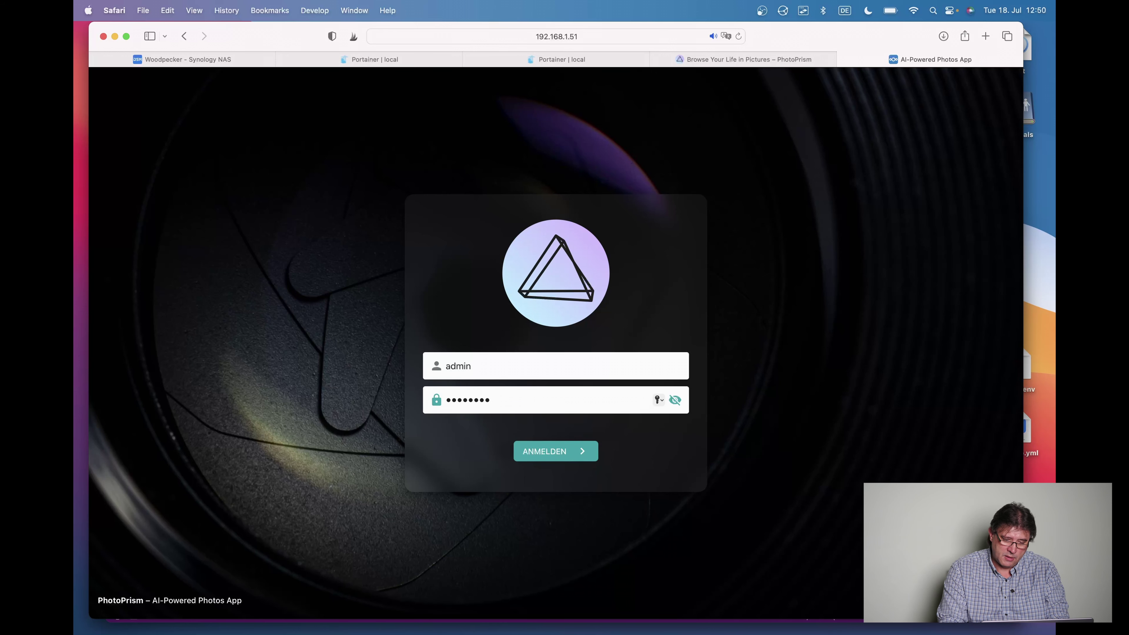
pyautogui.click(557, 452)
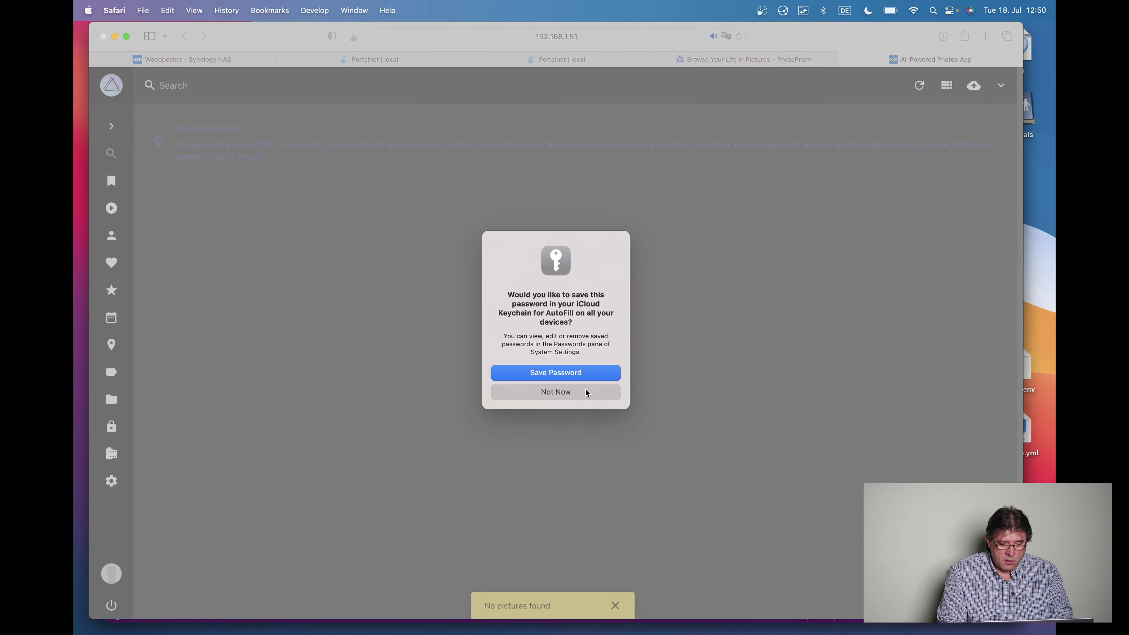
pyautogui.click(585, 392)
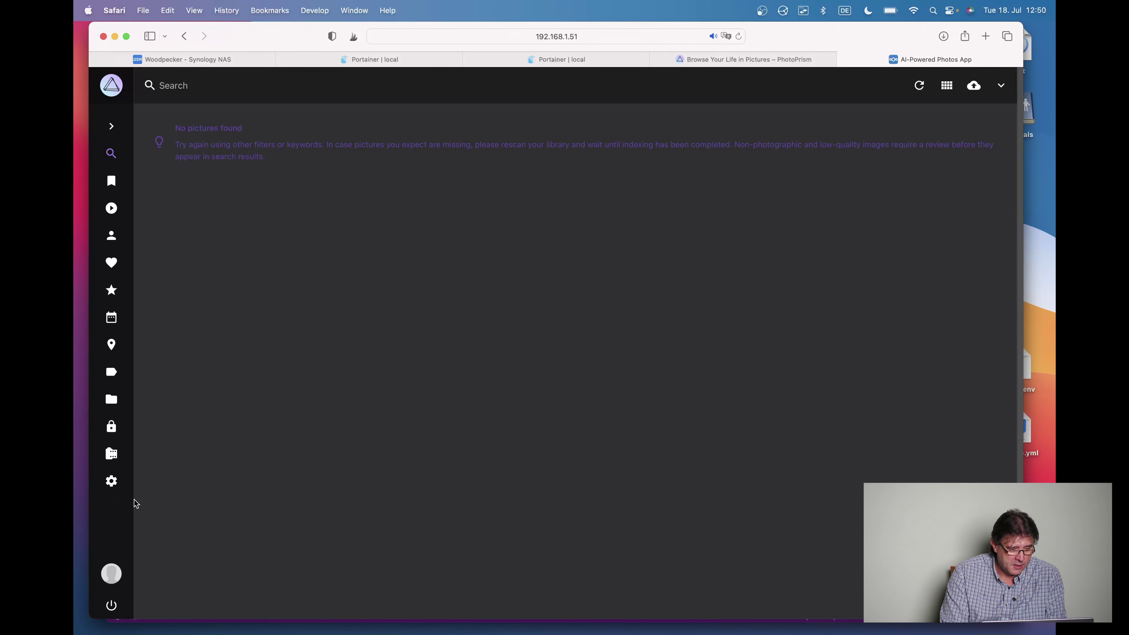
# Set PhotoPrism's interface language to Deutsch in Settings, then return to the Search page
pyautogui.click(112, 484)
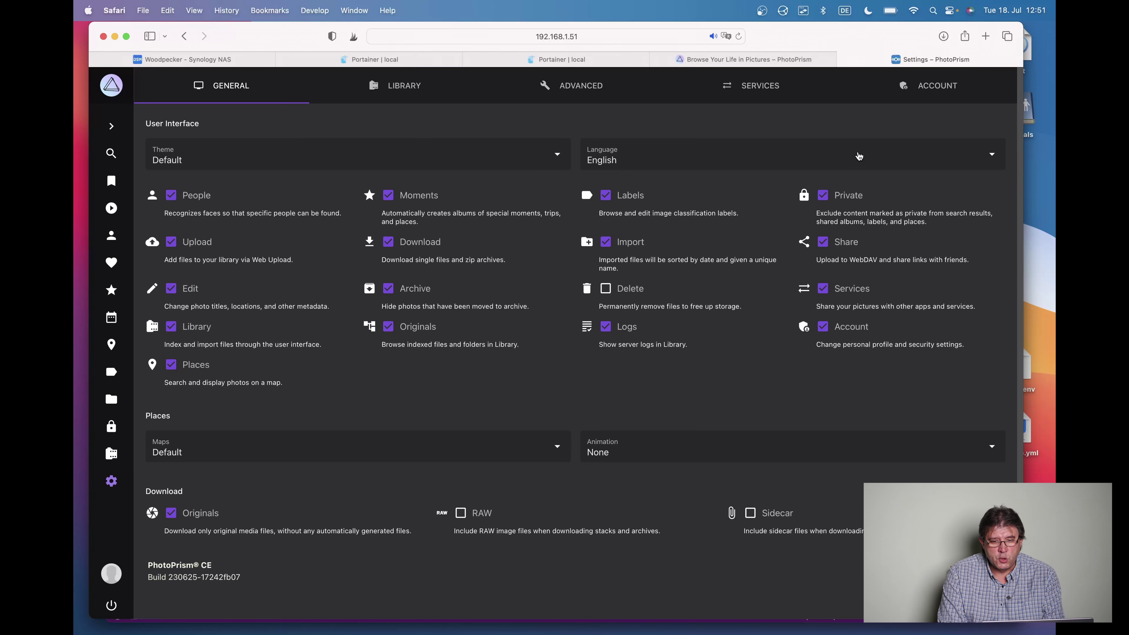
pyautogui.click(866, 159)
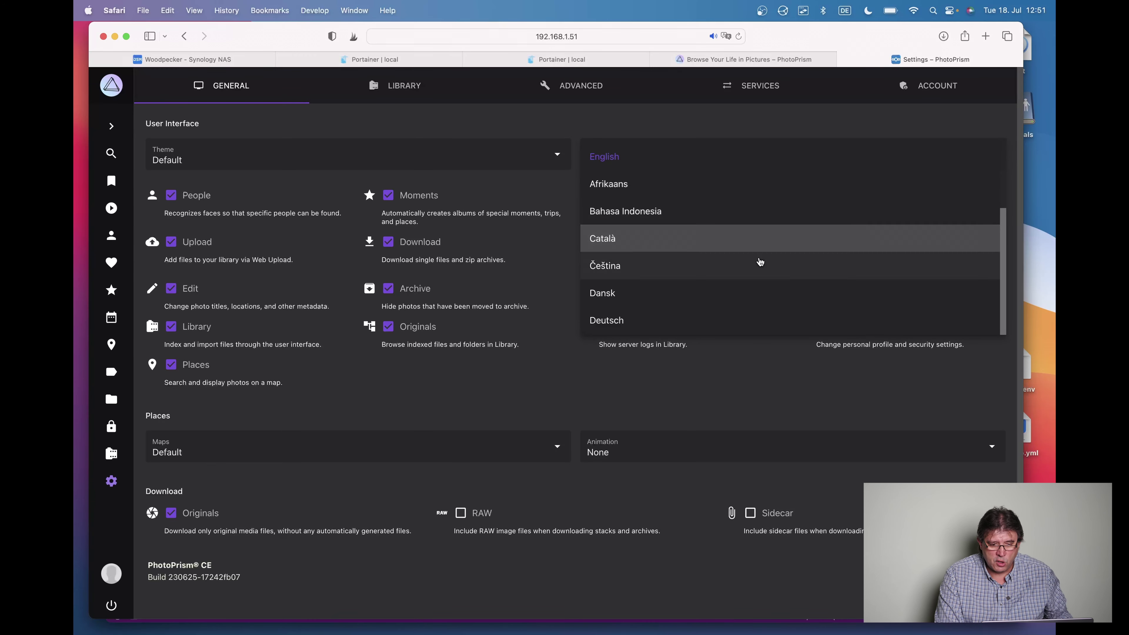
pyautogui.click(718, 320)
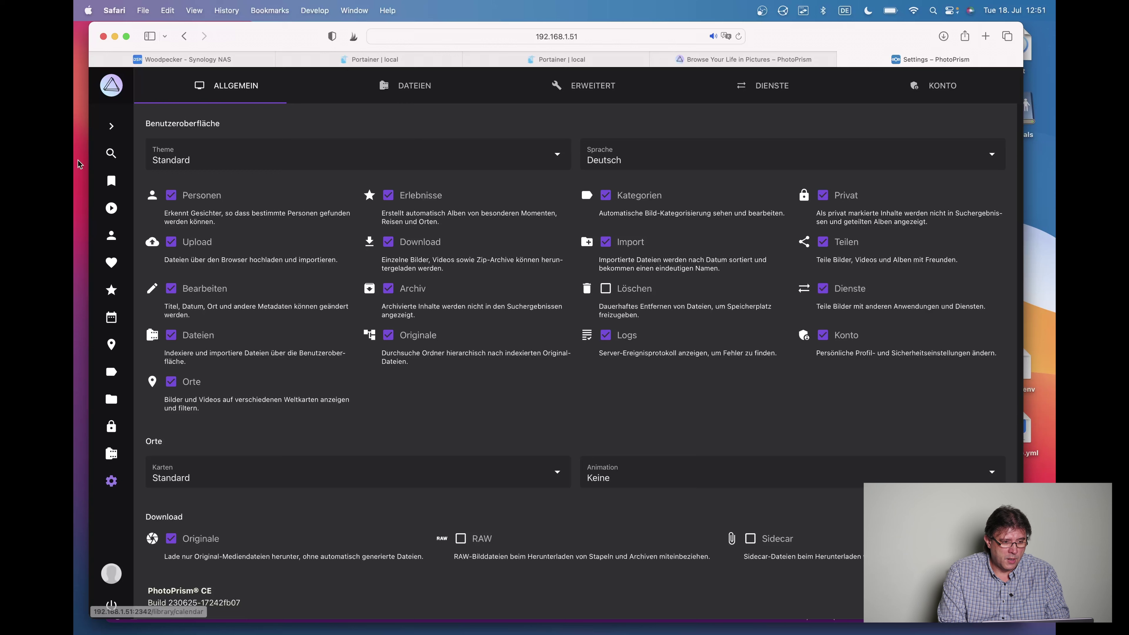
pyautogui.click(114, 89)
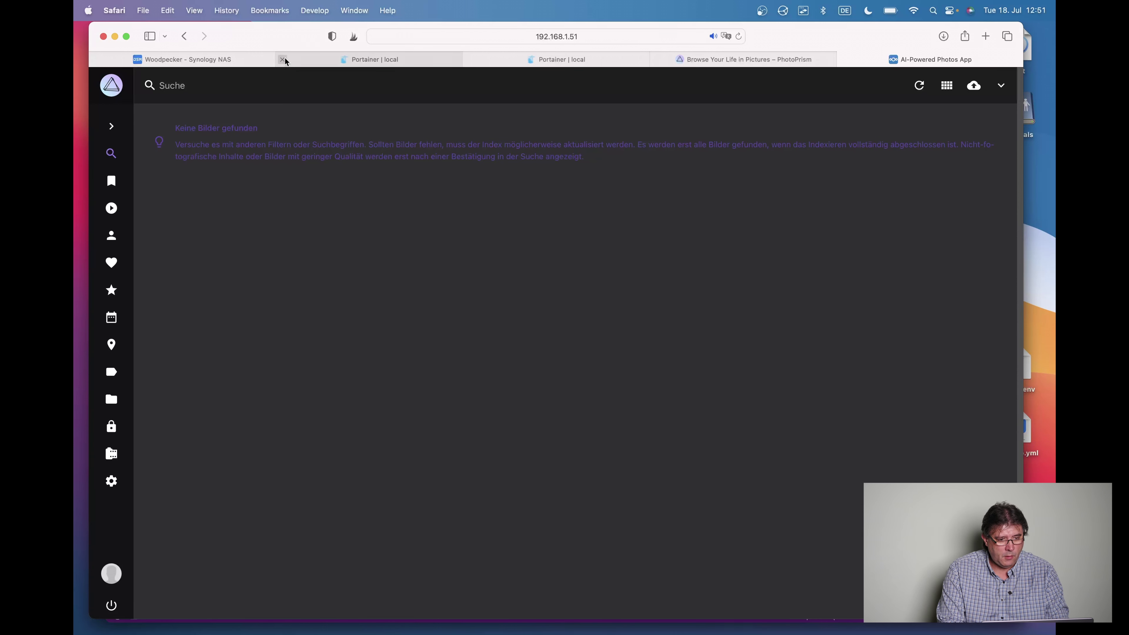
# Close the two Portainer tabs and the extra PhotoPrism tab
pyautogui.click(282, 59)
pyautogui.click(282, 59)
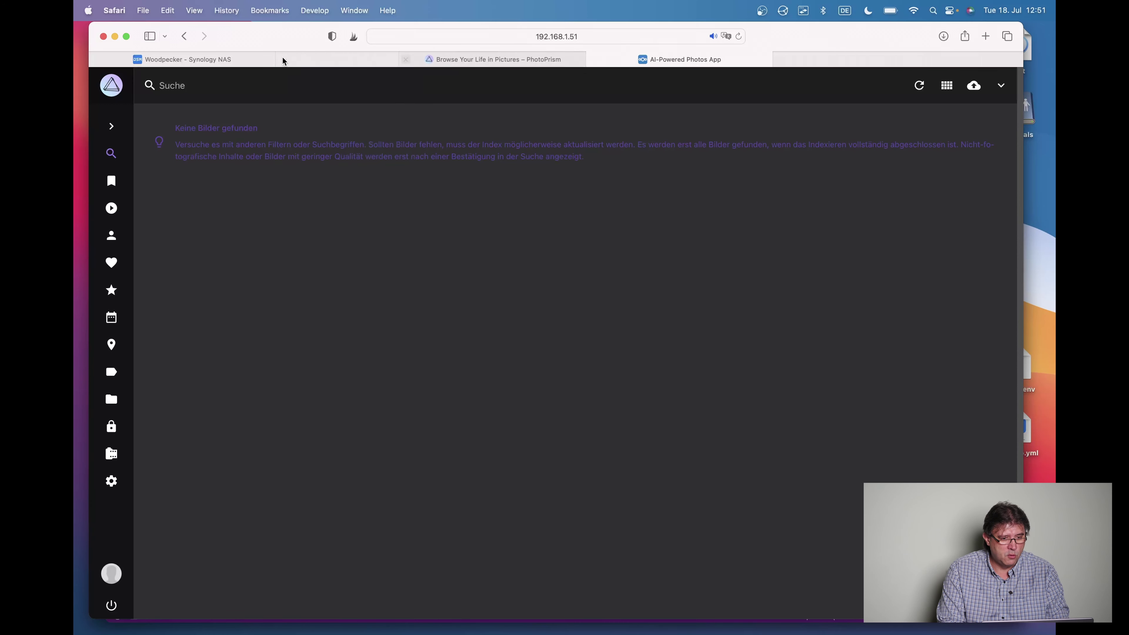
pyautogui.click(282, 59)
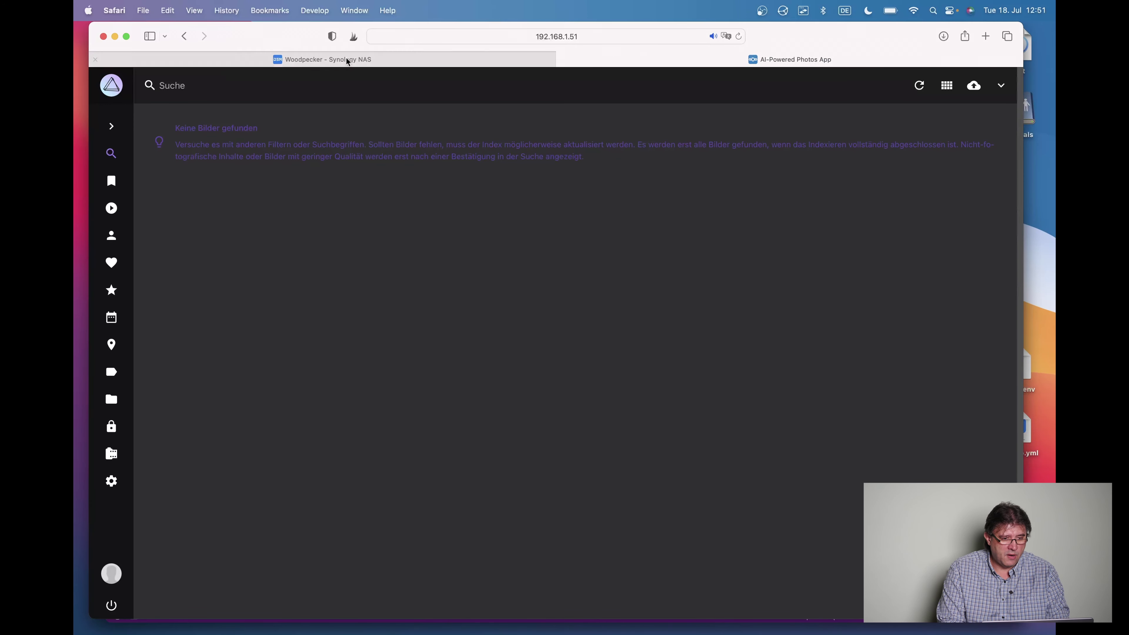
# In File Station, cancel the folder properties and open the empty docker/photoprism/import folder
pyautogui.click(347, 59)
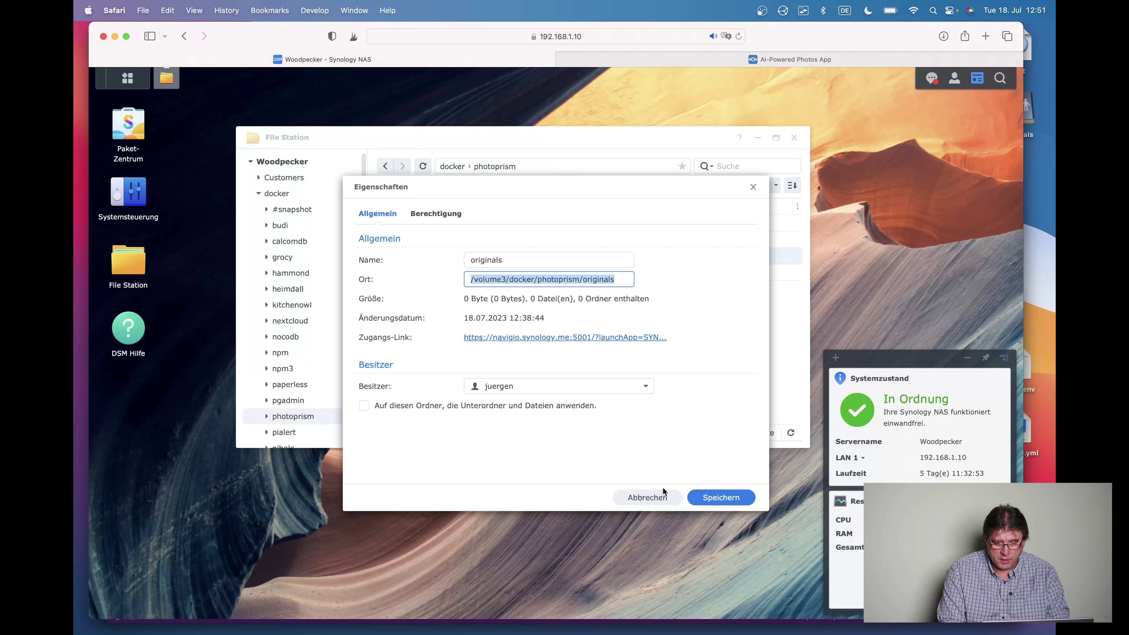
pyautogui.click(661, 499)
pyautogui.click(403, 242)
pyautogui.doubleClick(402, 242)
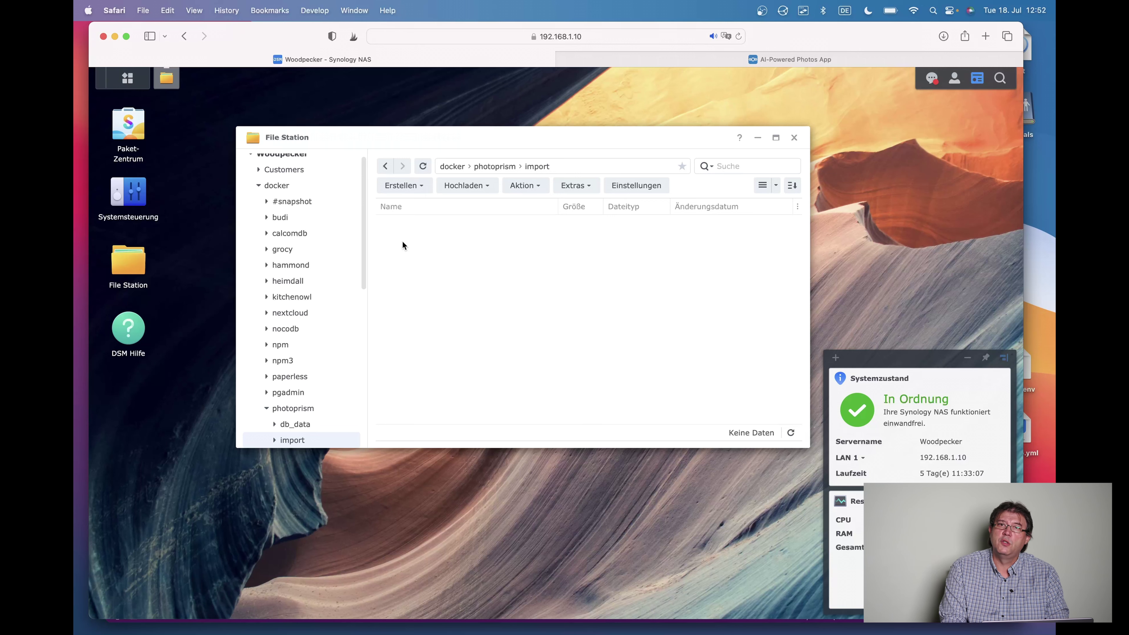
pyautogui.press('super+Tab')
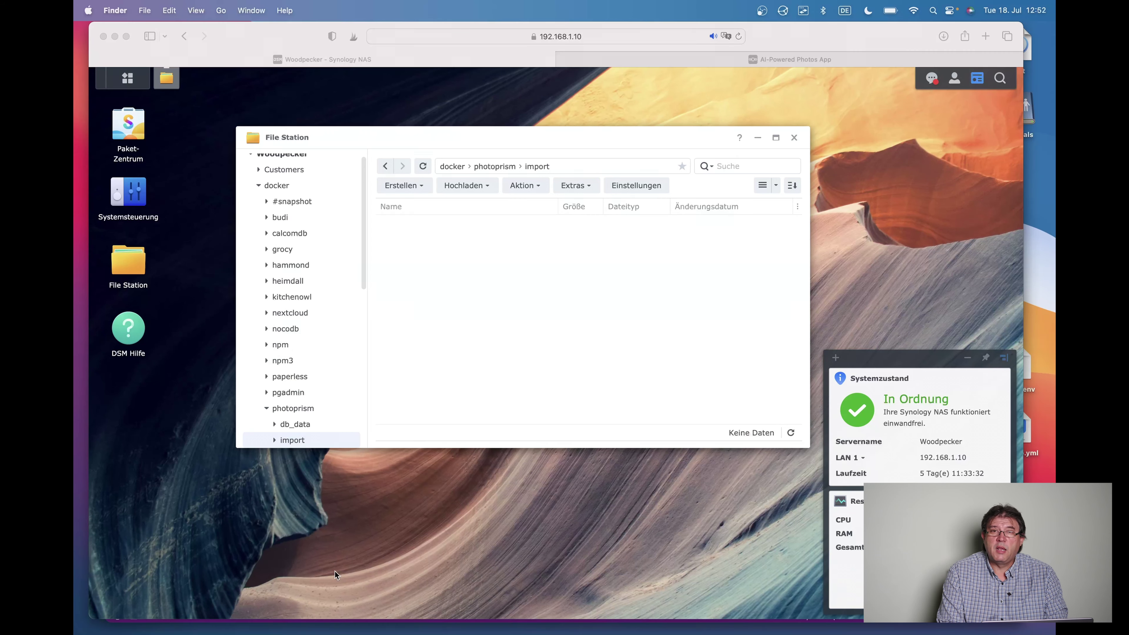
# Upload IMG_1939 3.DNG and IMG_1942–IMG_1945 MOV files from Pictures › 2023 into the NAS import folder
pyautogui.moveTo(337, 631)
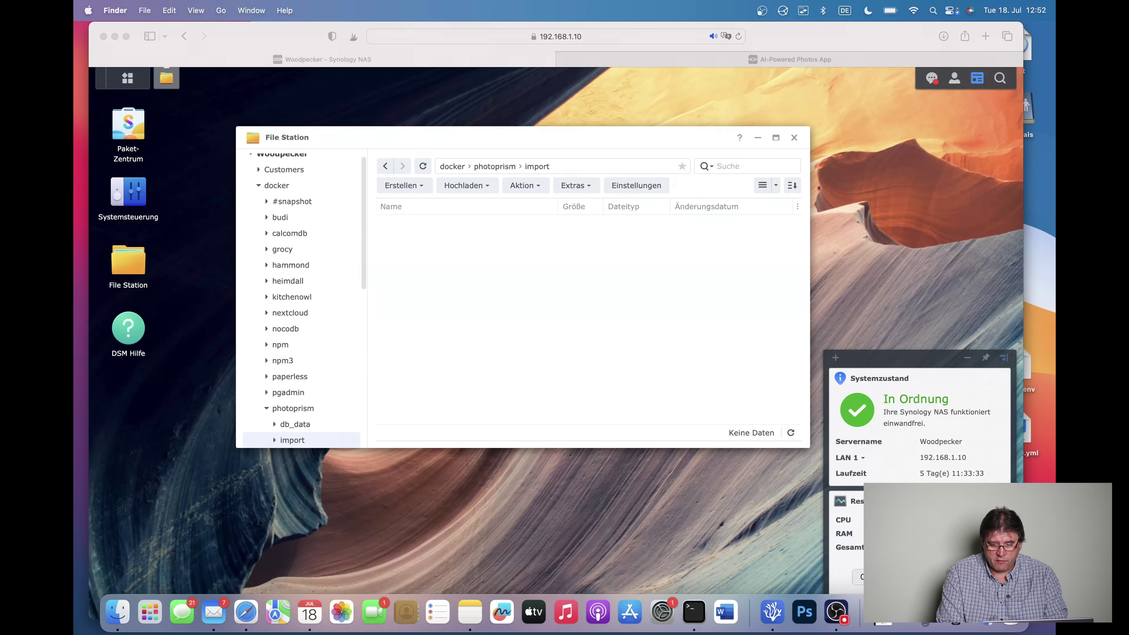
pyautogui.click(877, 611)
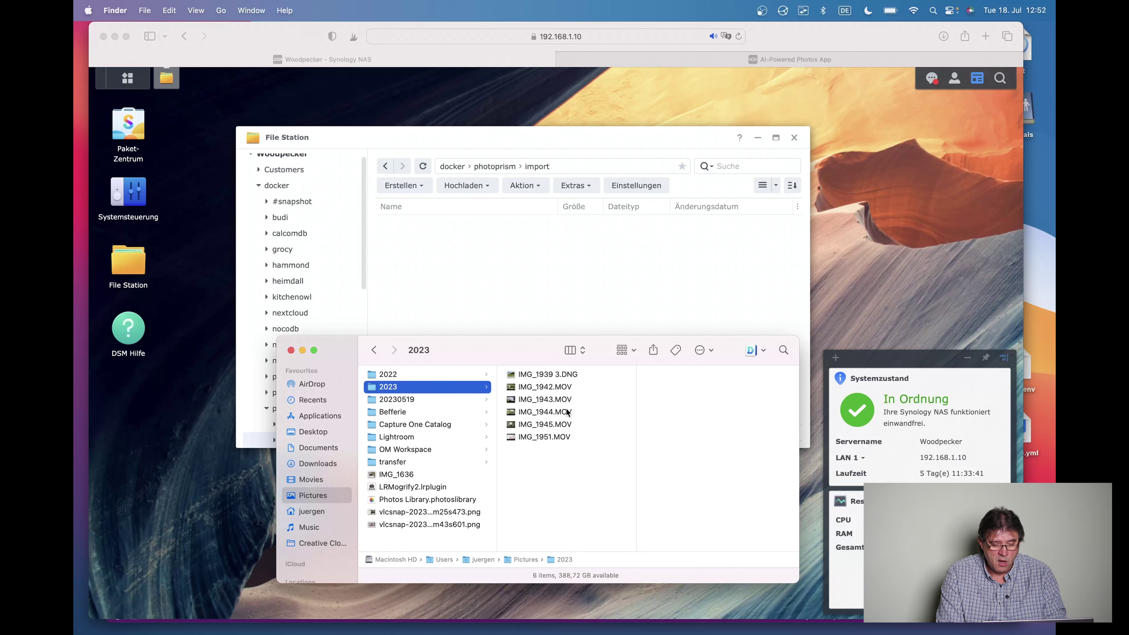
pyautogui.click(550, 375)
pyautogui.press('Left')
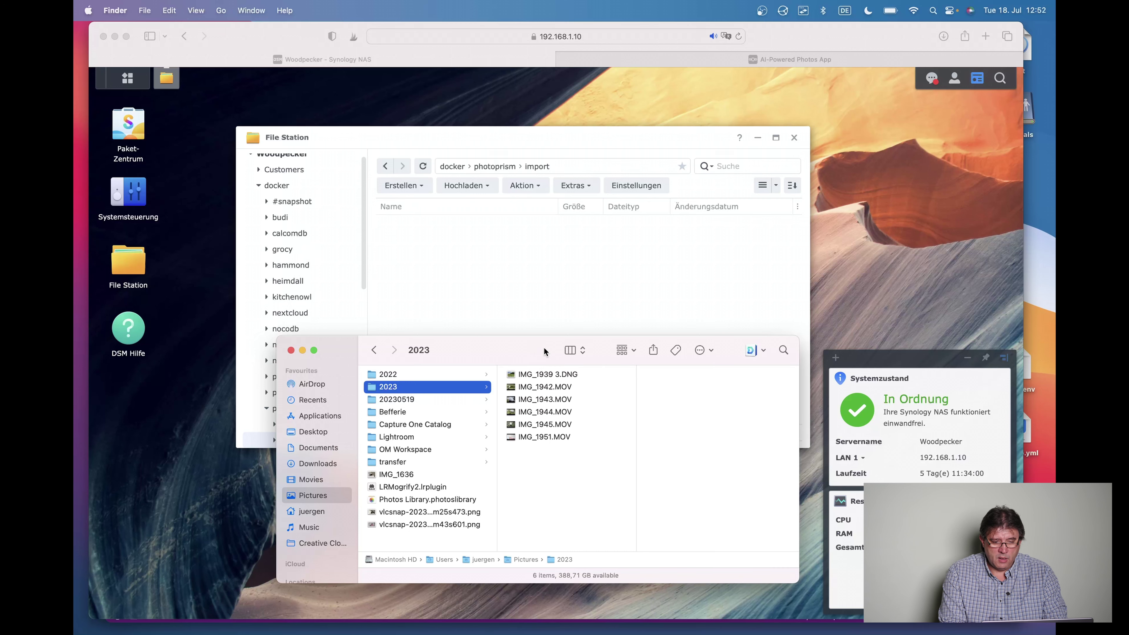
pyautogui.press('Right')
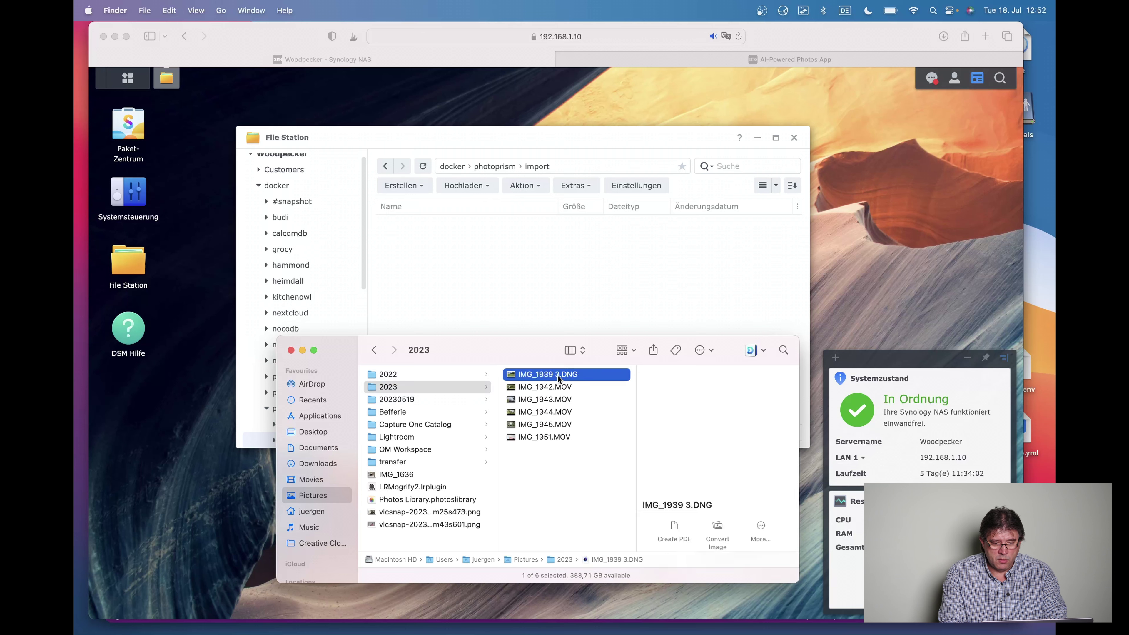
pyautogui.hotkey('shift', 'Down')
pyautogui.hotkey('shift', 'Down')
pyautogui.hotkey('shift', 'Down')
pyautogui.hotkey('shift', 'Down')
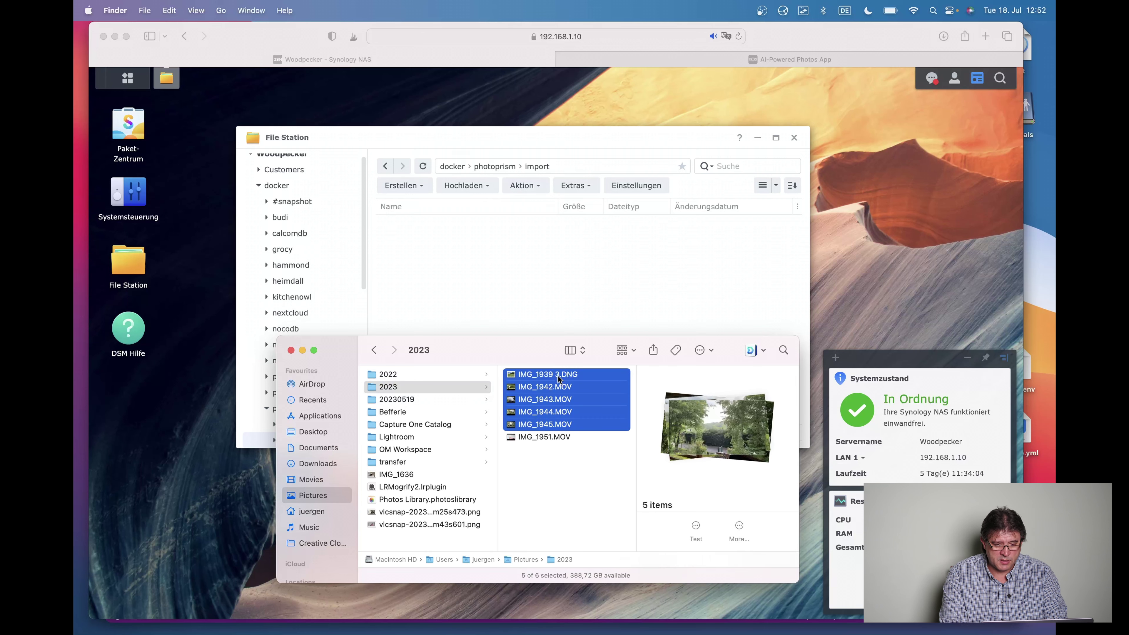
pyautogui.moveTo(561, 379); pyautogui.dragTo(587, 250)
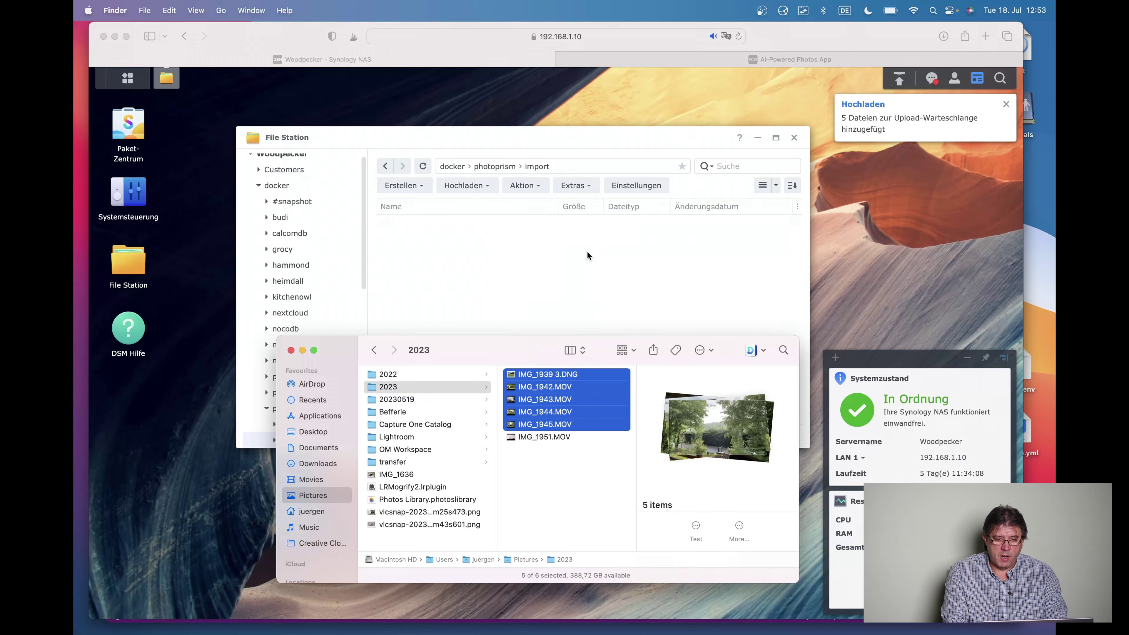
pyautogui.click(587, 250)
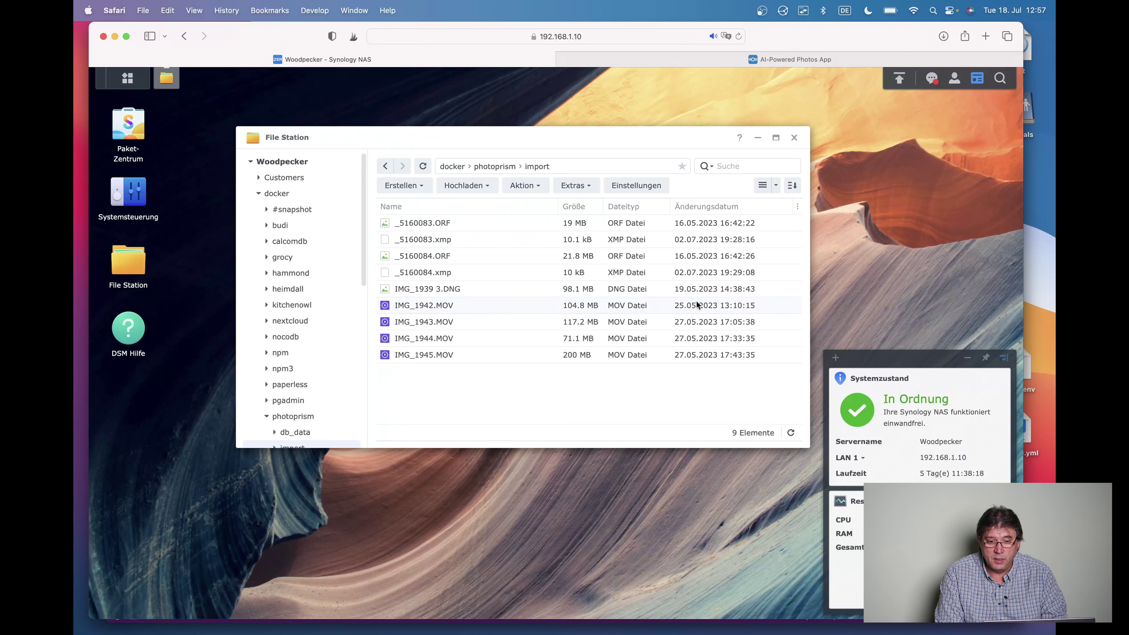
pyautogui.click(814, 62)
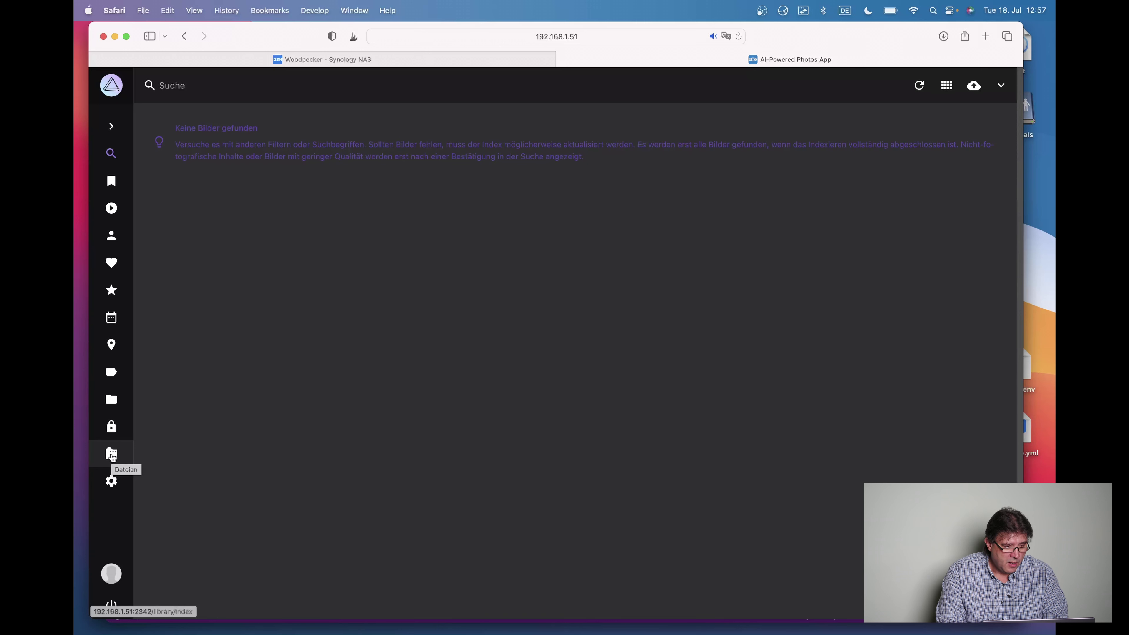
# Open the library's Import page, tick Dateien verschieben, and start importing the uploaded files
pyautogui.click(112, 457)
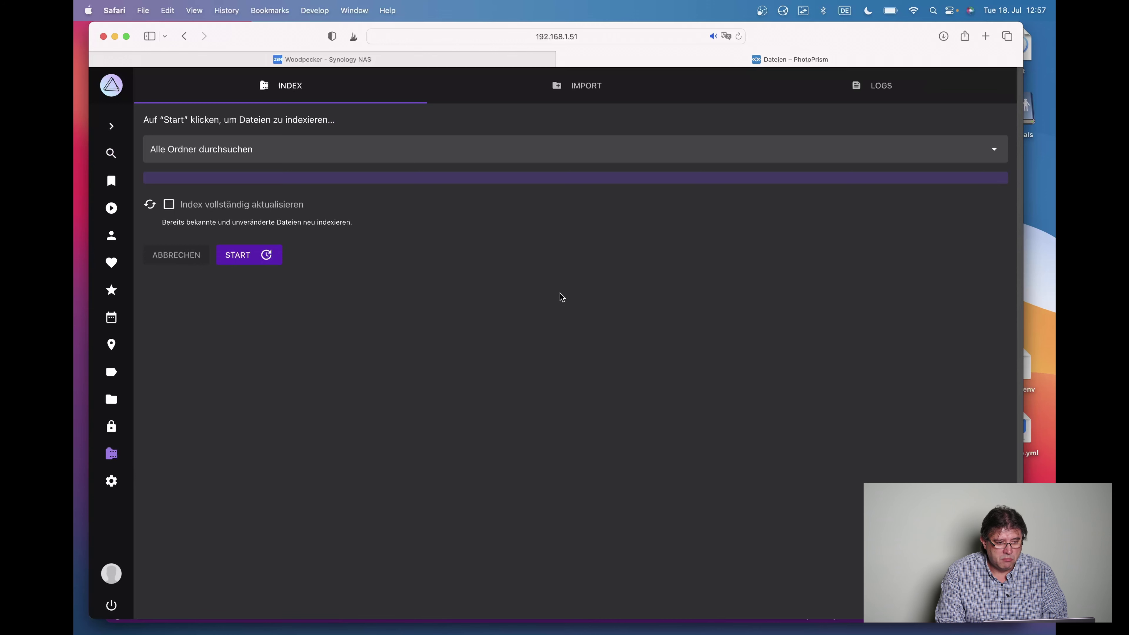
pyautogui.click(592, 87)
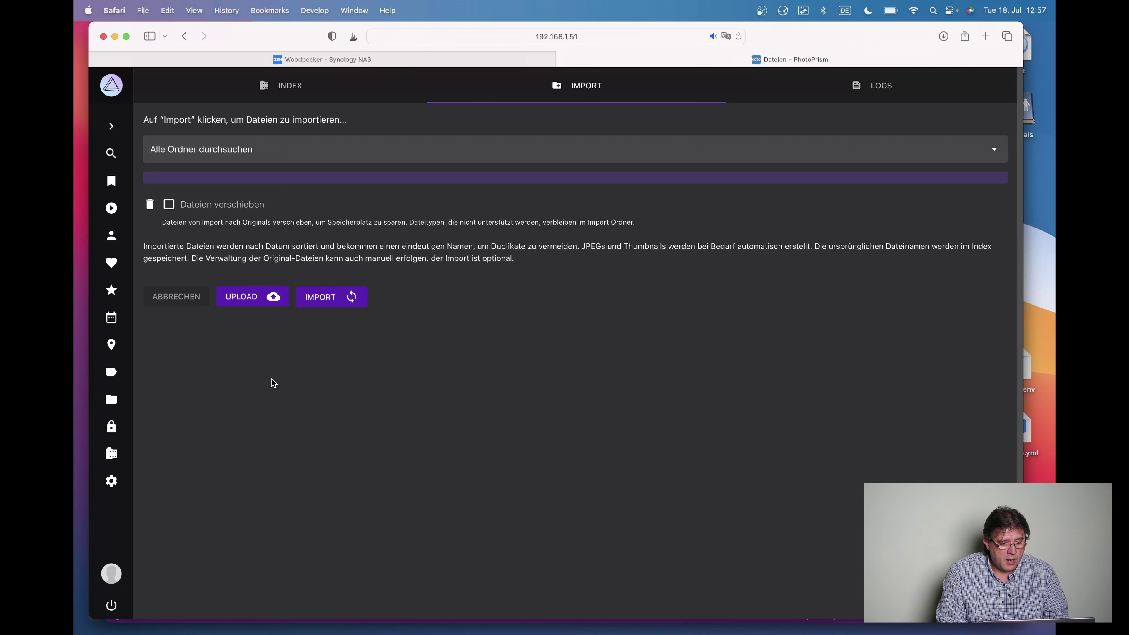
pyautogui.click(168, 205)
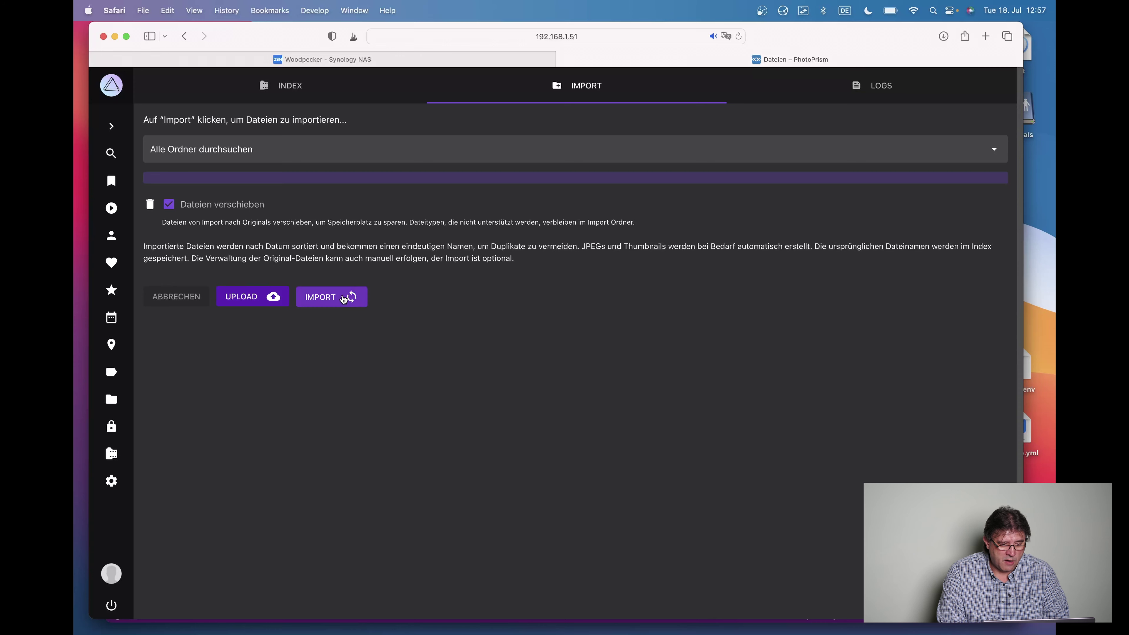
pyautogui.click(335, 303)
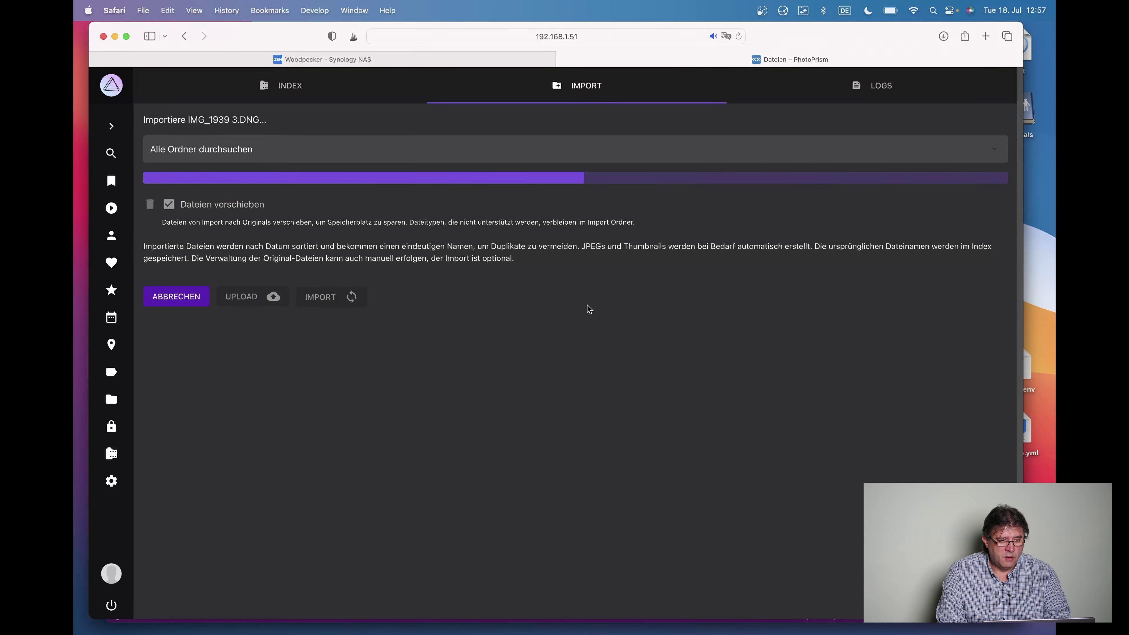
# Check the import logs for moved and converted files, then return to the Import view
pyautogui.click(877, 88)
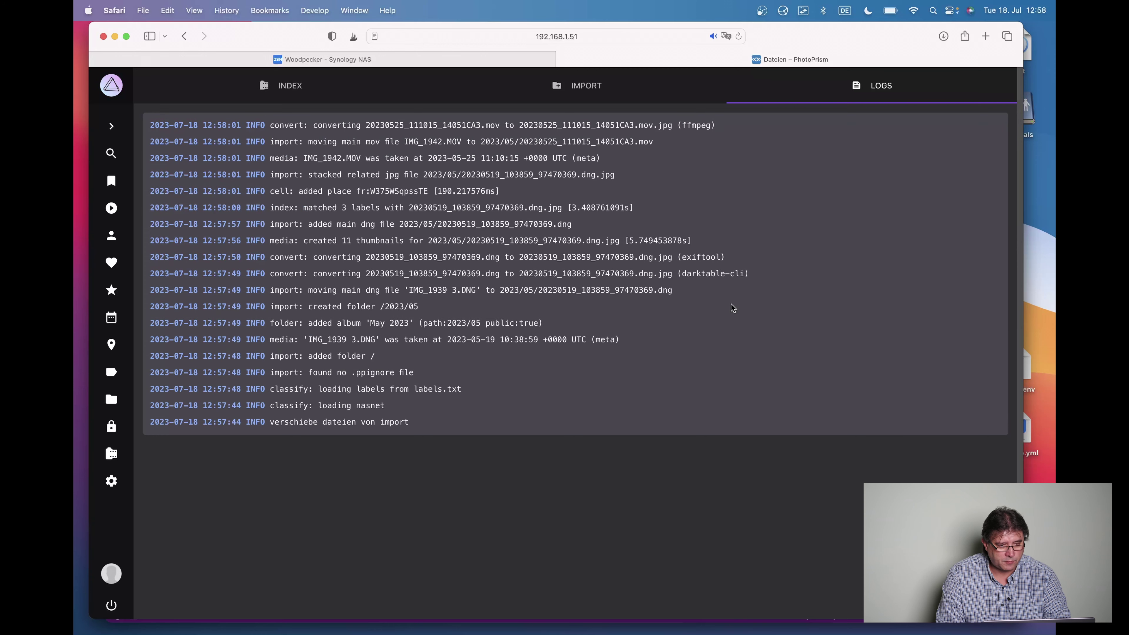
pyautogui.click(582, 88)
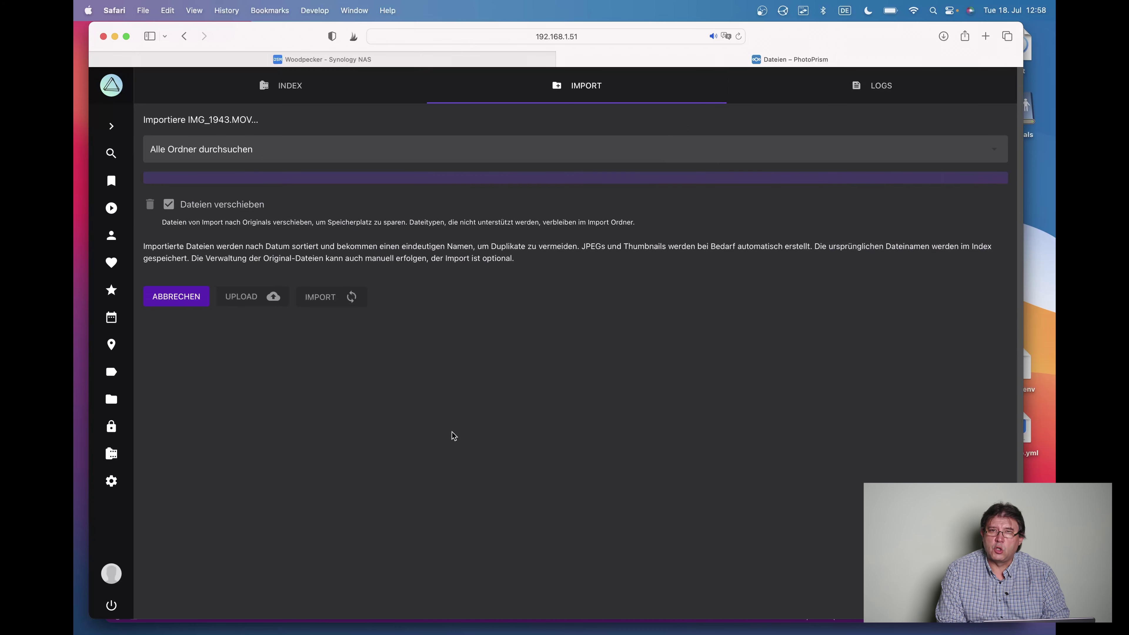
# Refresh the import folder in Synology File Station, leaving only the two ORF files and their XMP sidecars
pyautogui.click(380, 65)
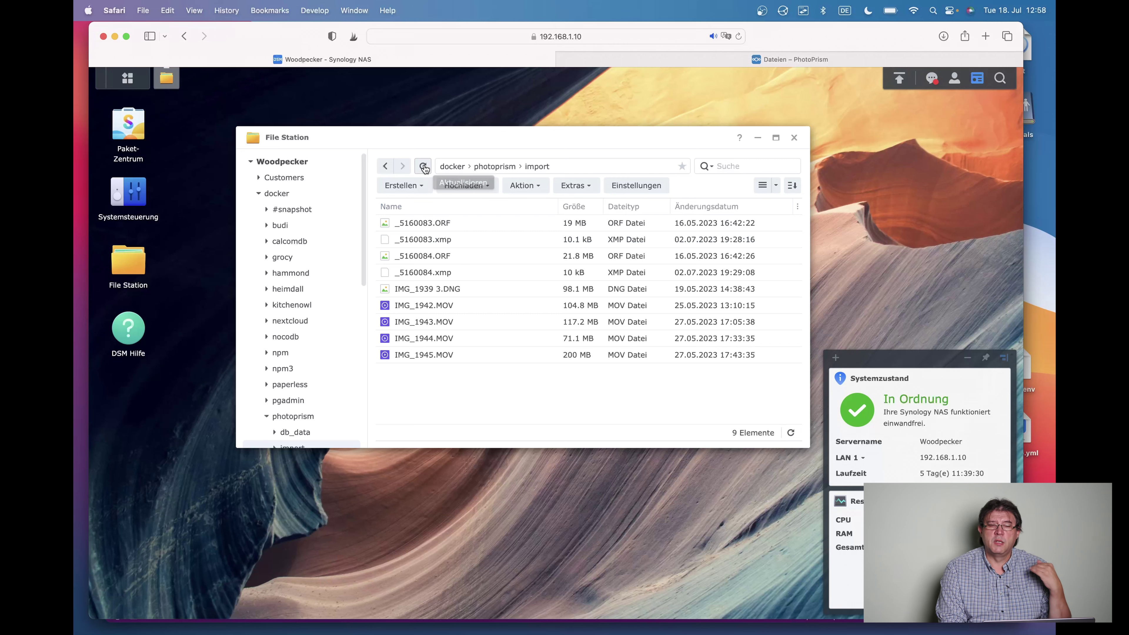
pyautogui.click(424, 167)
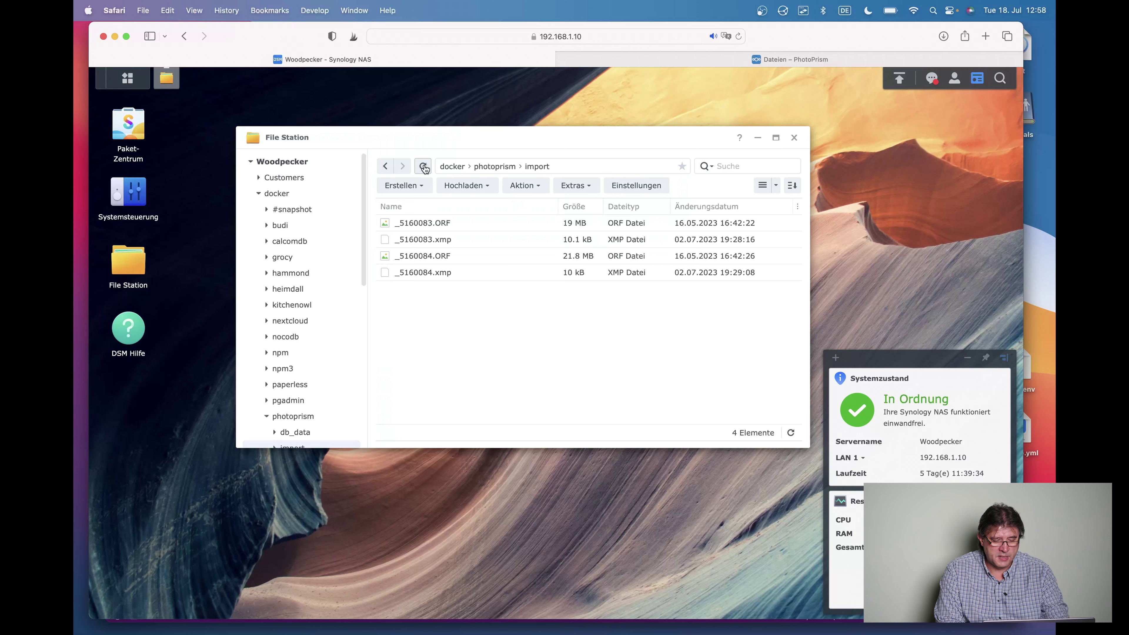
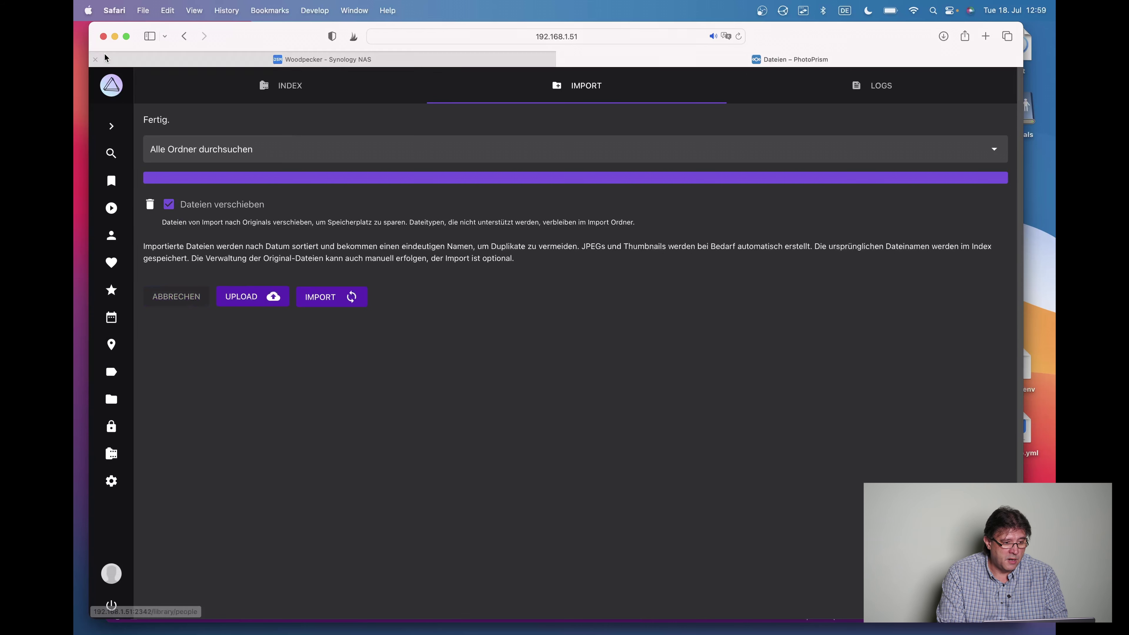
# Show the library's search results as large photo cards instead of a grid
pyautogui.click(111, 89)
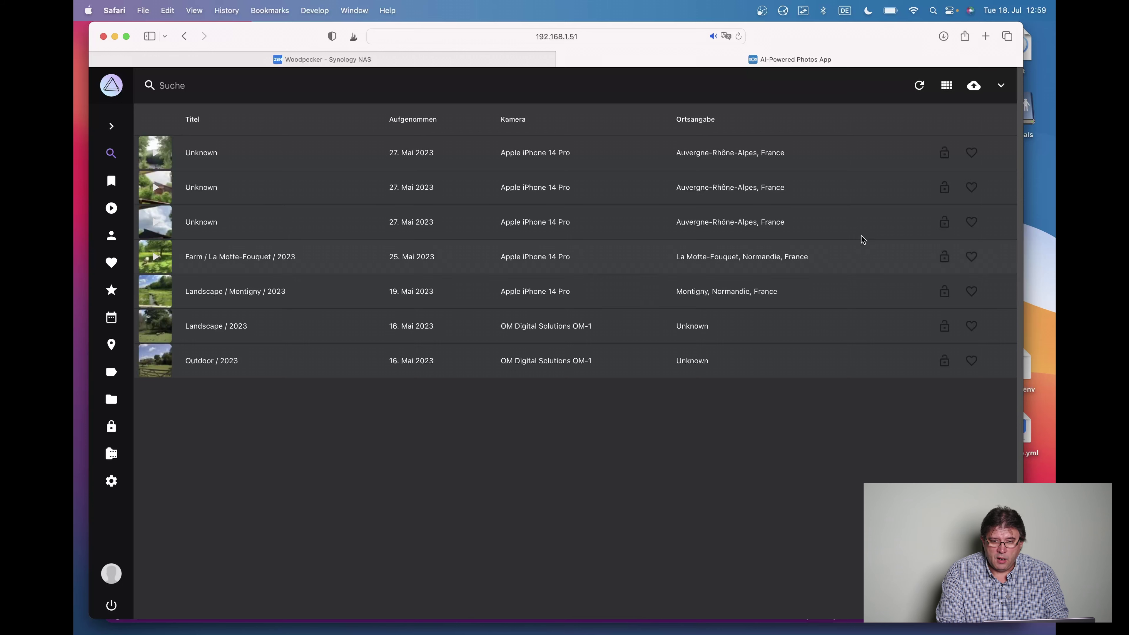
pyautogui.click(947, 87)
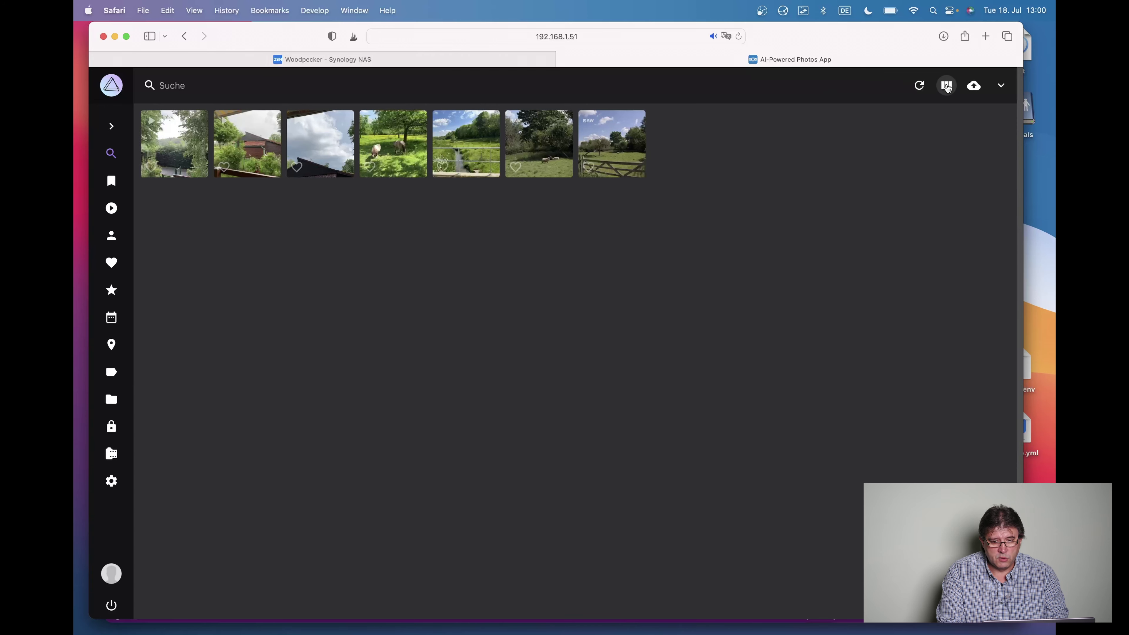
pyautogui.click(947, 86)
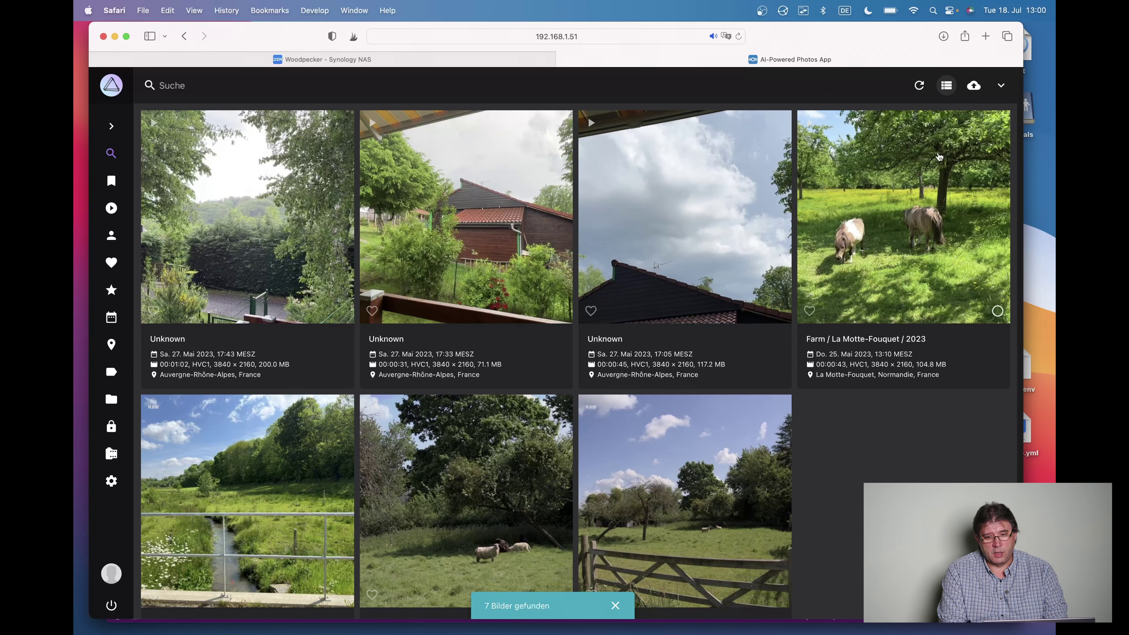
# Scroll through the seven photo cards' dates, cameras and locations, then go to the Places map
pyautogui.scroll(-3, 575, 342)
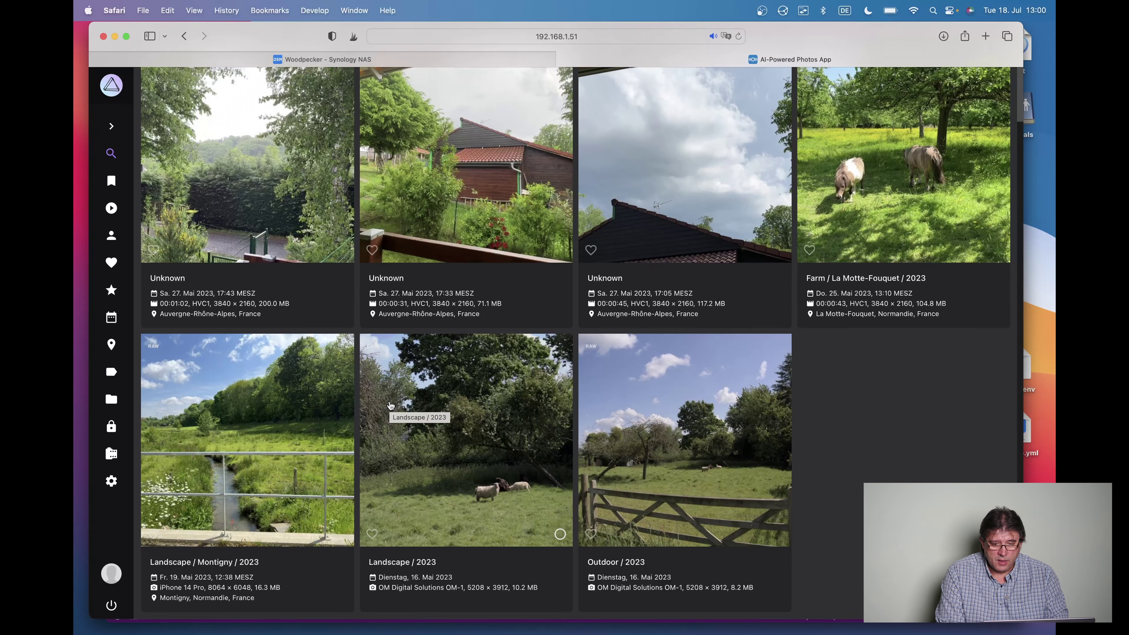
pyautogui.scroll(3, 390, 404)
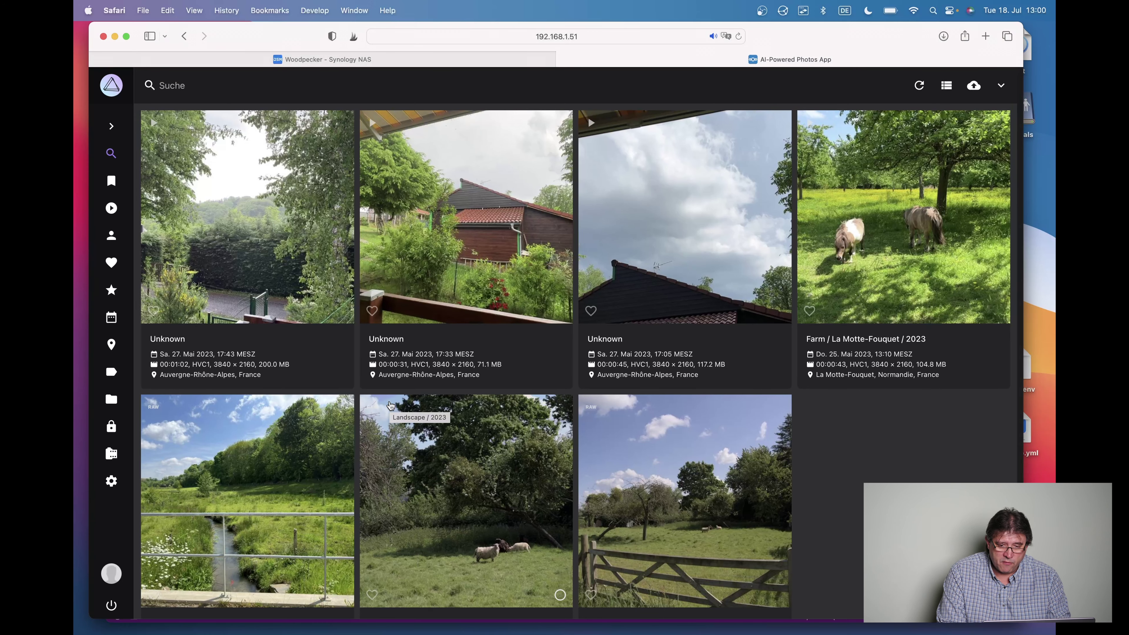
pyautogui.scroll(-2, 390, 405)
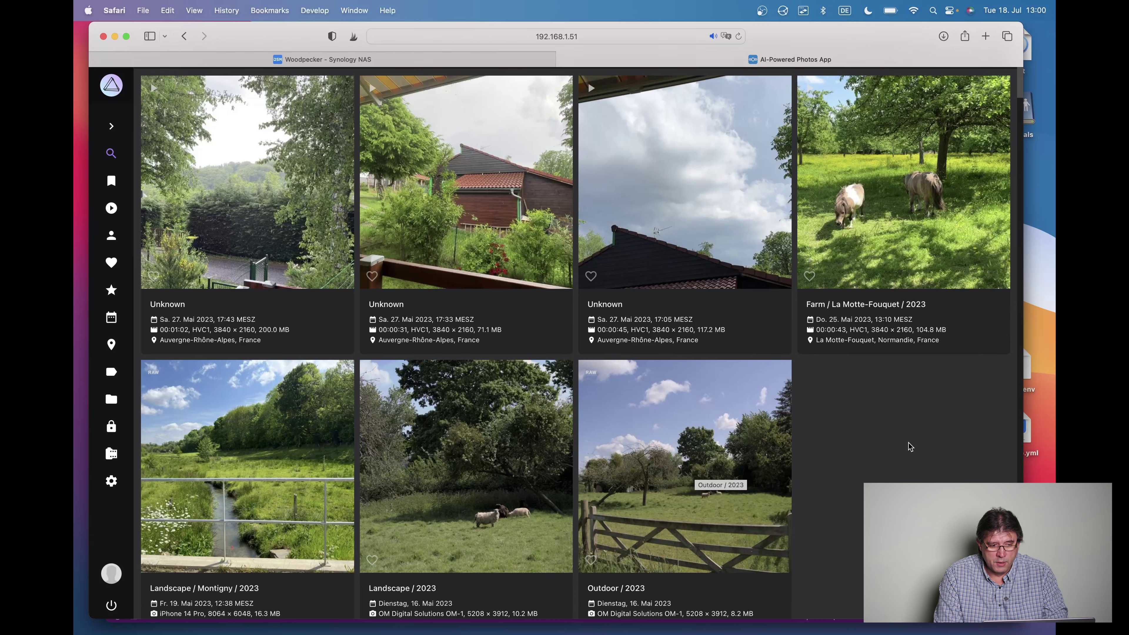
pyautogui.scroll(-2, 907, 445)
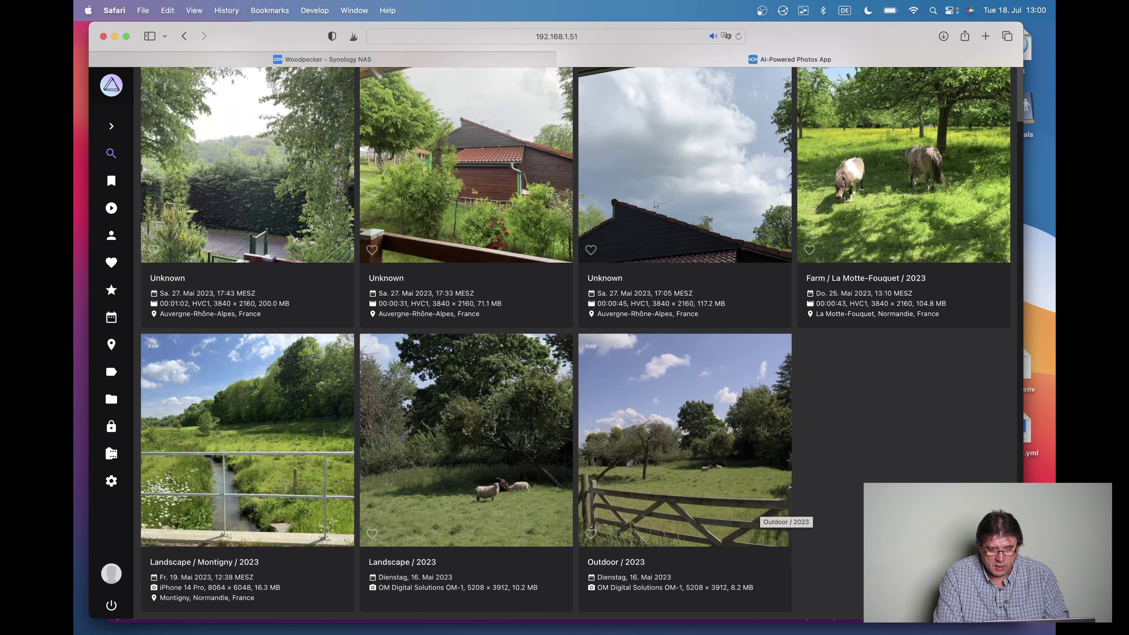
pyautogui.scroll(2, 932, 208)
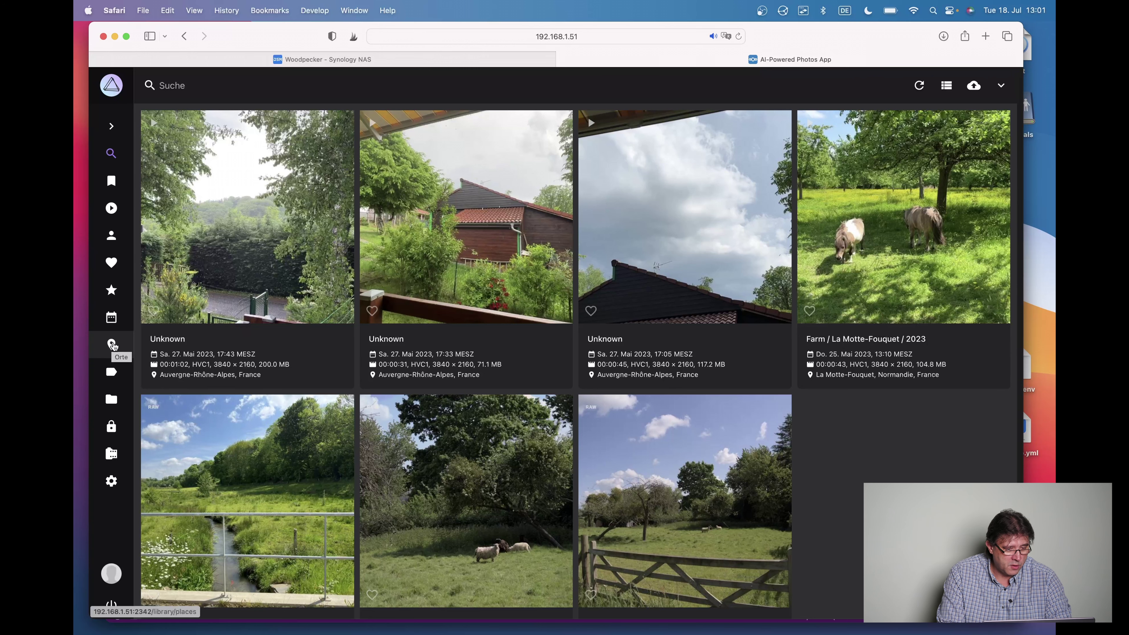
pyautogui.scroll(-2, 530, 460)
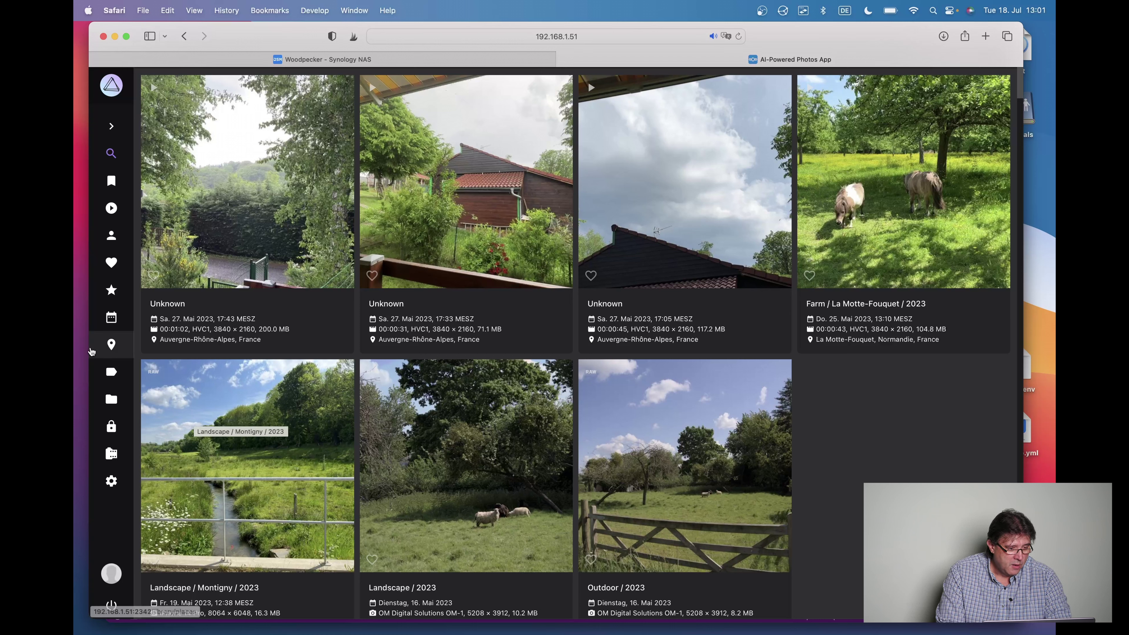
pyautogui.click(112, 346)
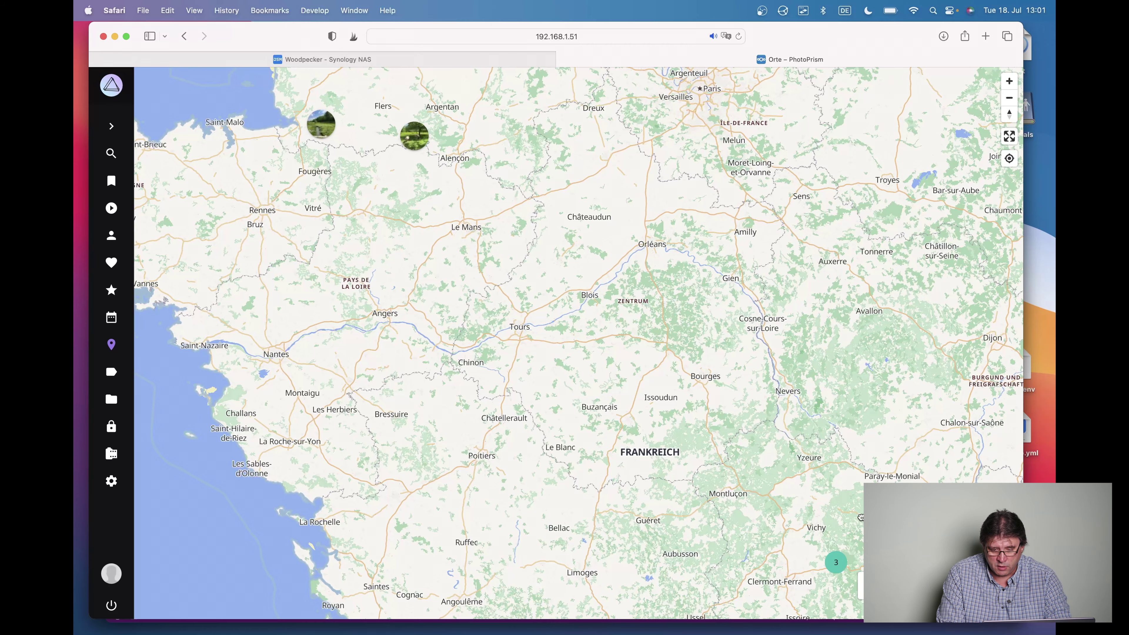
# Zoom the map into the three-photo cluster near Clermont-Ferrand
pyautogui.moveTo(861, 517); pyautogui.dragTo(830, 438)
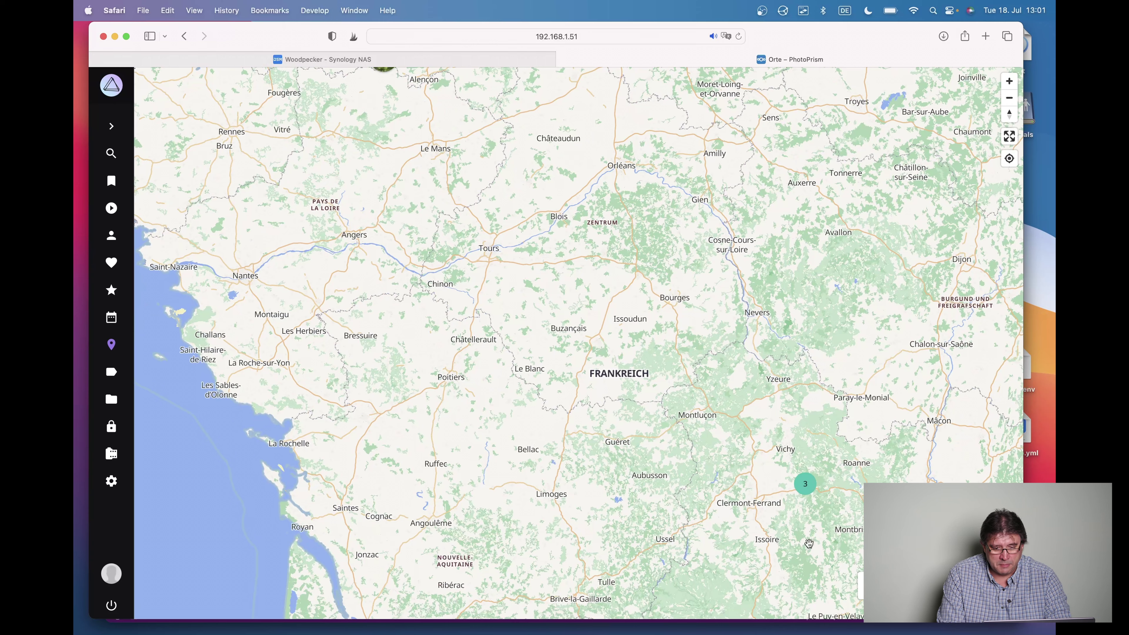
pyautogui.click(810, 486)
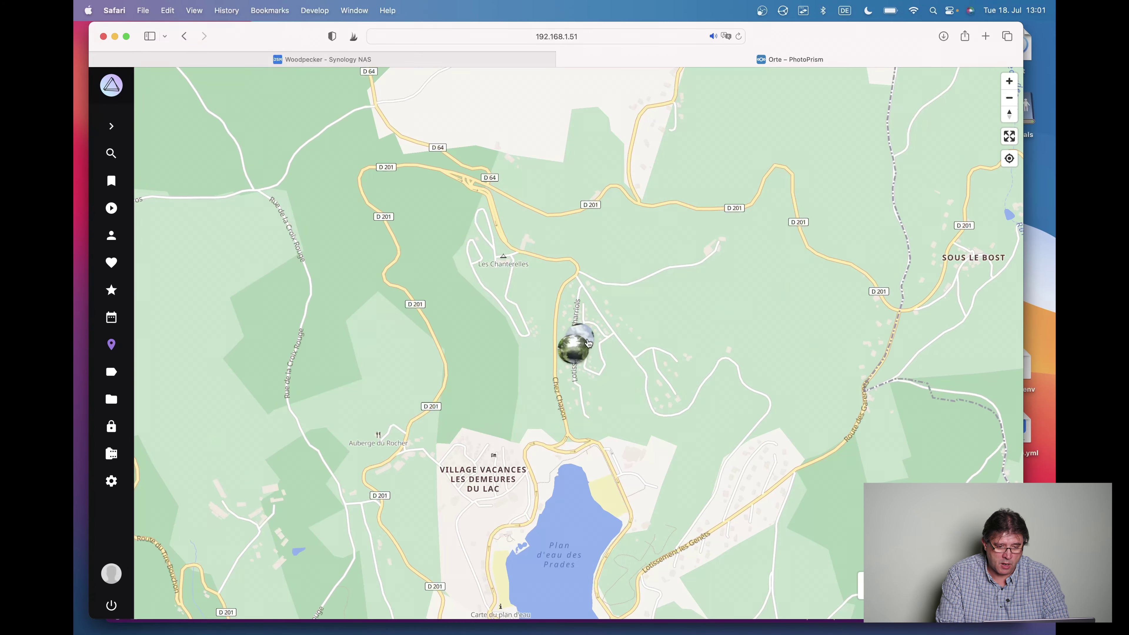
pyautogui.scroll(3, 588, 344)
pyautogui.scroll(3, 588, 343)
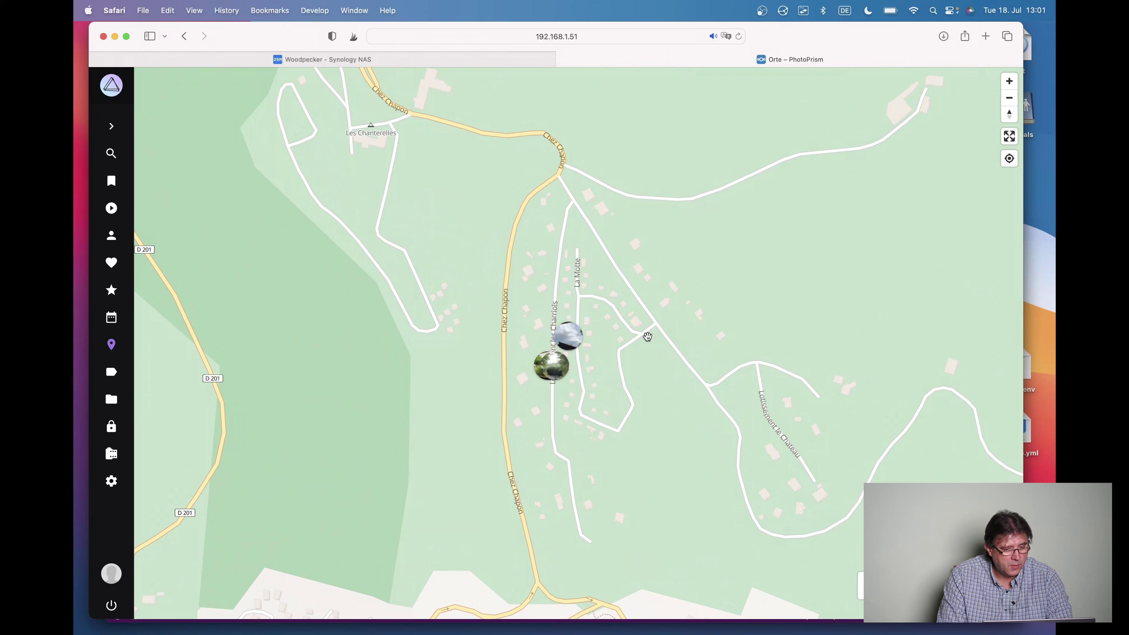
# Play the cloudy-sky photo's live video, then go to the calendar albums
pyautogui.click(569, 337)
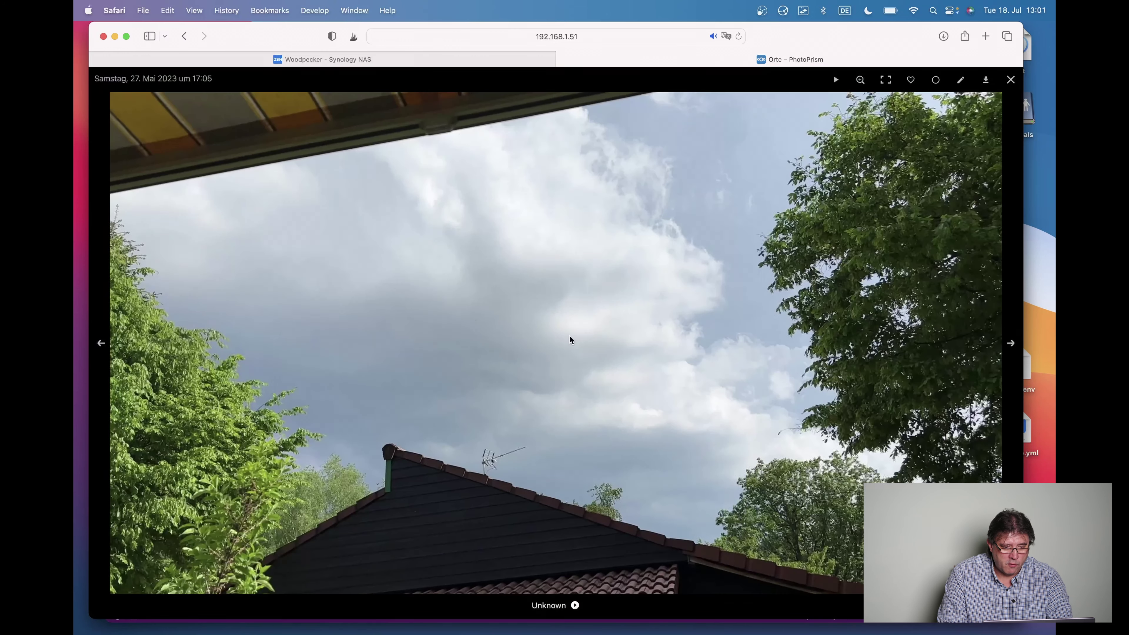
pyautogui.click(575, 605)
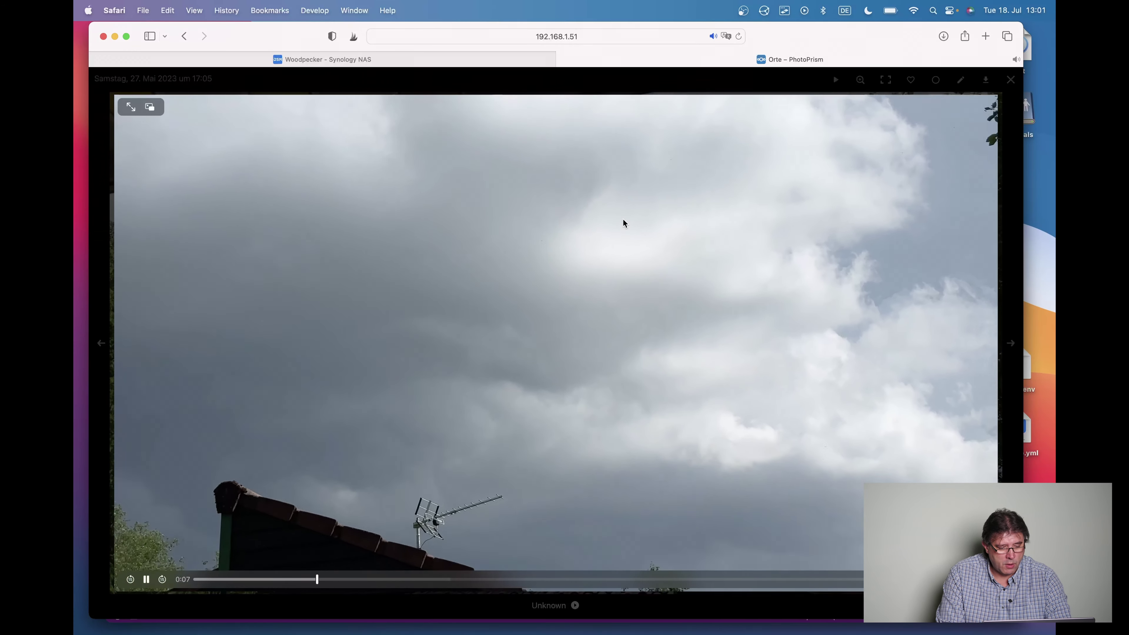
pyautogui.press('Escape')
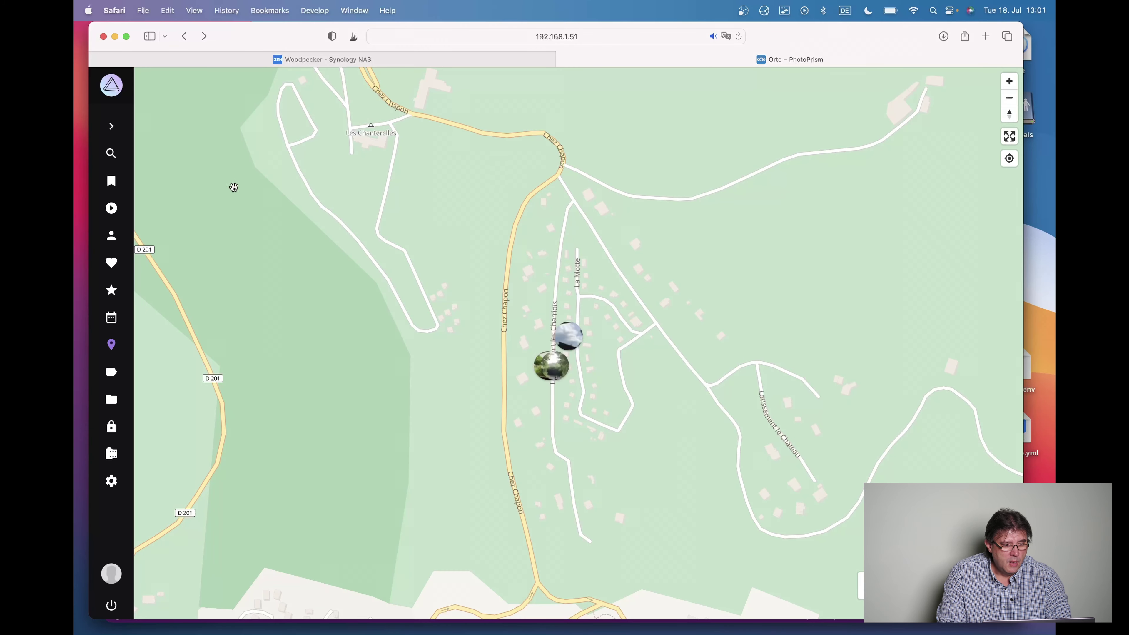
pyautogui.click(110, 325)
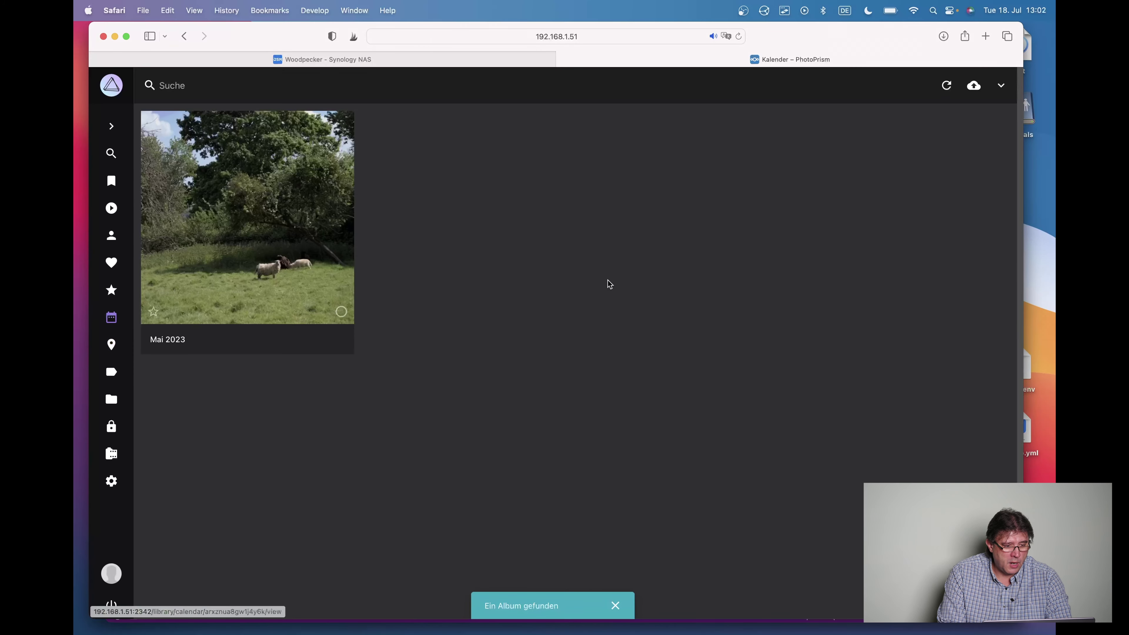
# Open the Mai 2023 album, view the Outdoor / 2023 sheep photo, and bring up its details editor
pyautogui.click(252, 231)
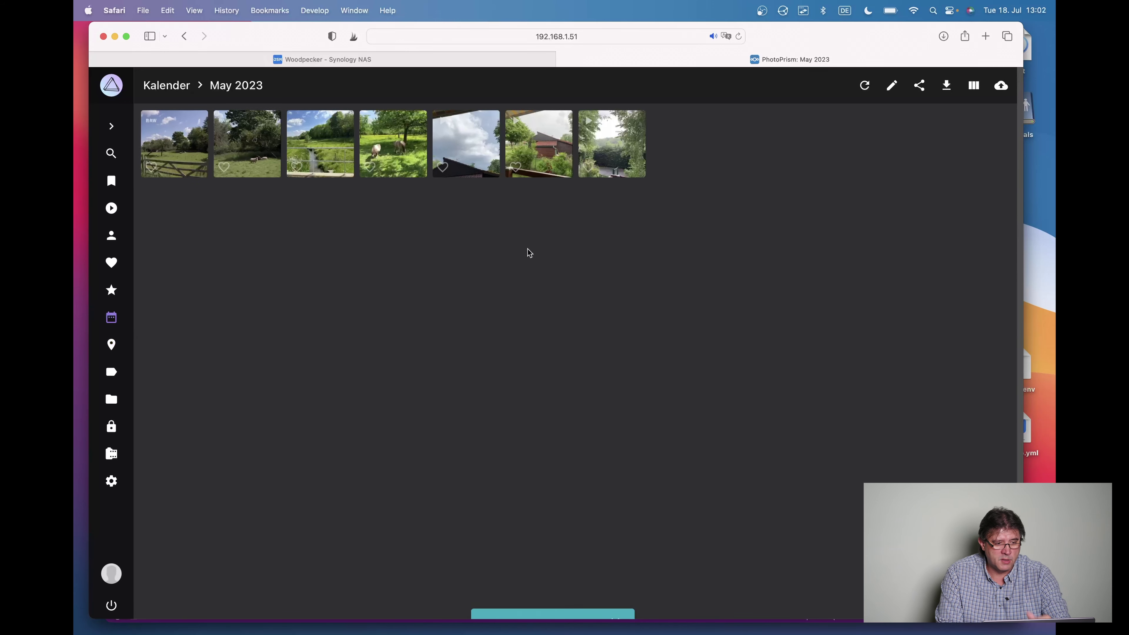
pyautogui.moveTo(169, 133)
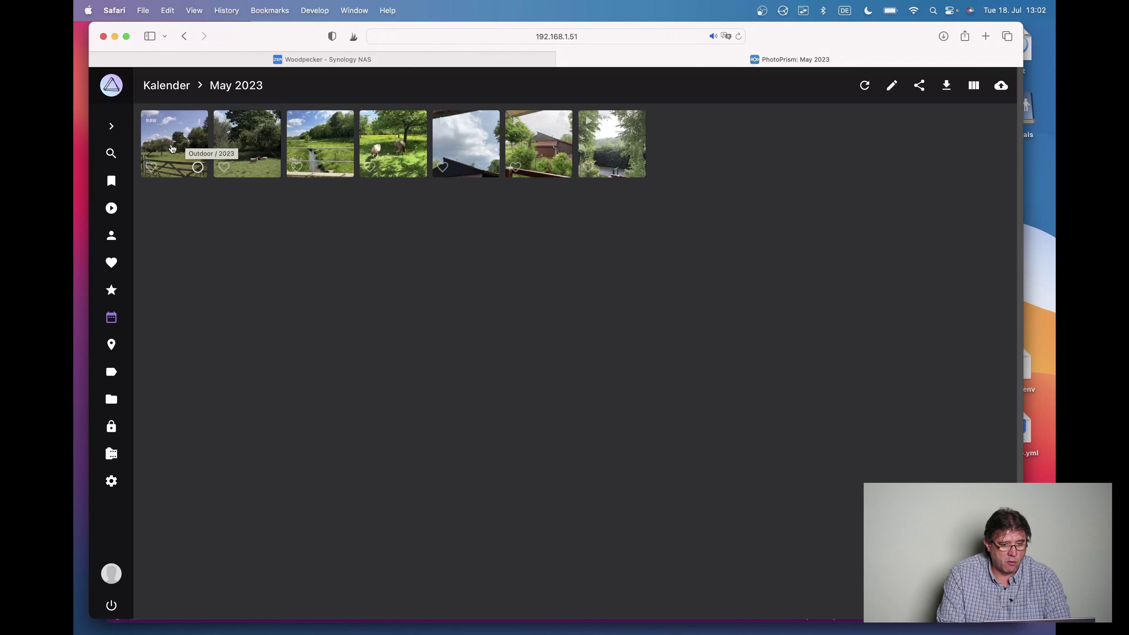
pyautogui.click(173, 148)
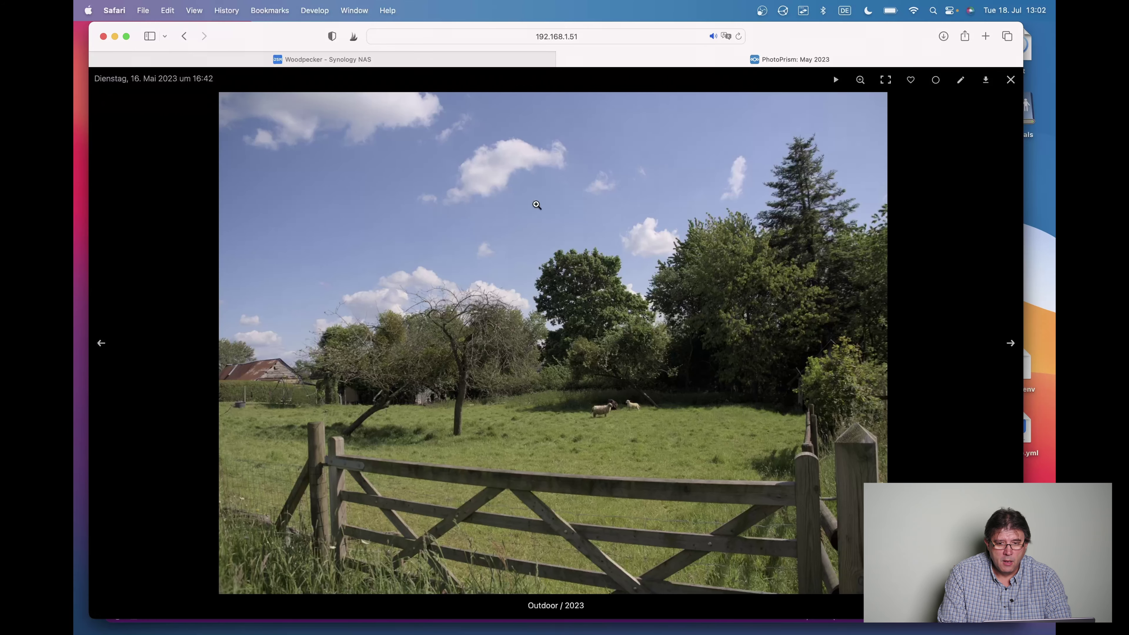
pyautogui.click(961, 82)
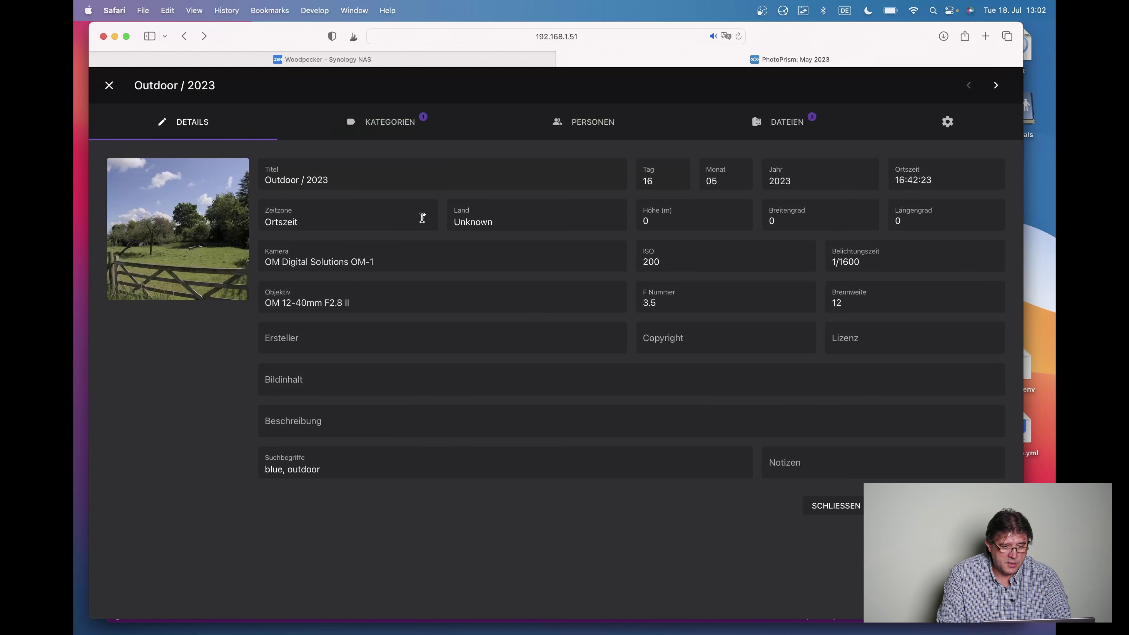
# Set the Outdoor / 2023 photo's country to France and save the details
pyautogui.click(517, 218)
pyautogui.scroll(-12, 479, 316)
pyautogui.scroll(-15, 481, 319)
pyautogui.scroll(-12, 480, 319)
pyautogui.scroll(-9, 480, 319)
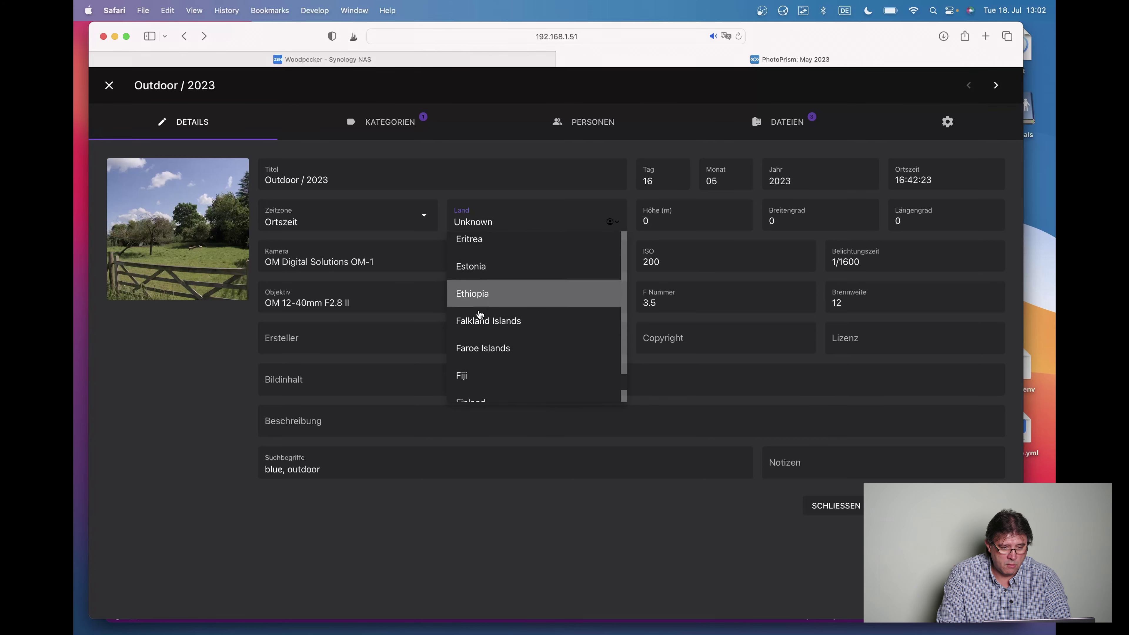
pyautogui.scroll(-8, 480, 314)
pyautogui.scroll(3, 479, 315)
pyautogui.click(469, 267)
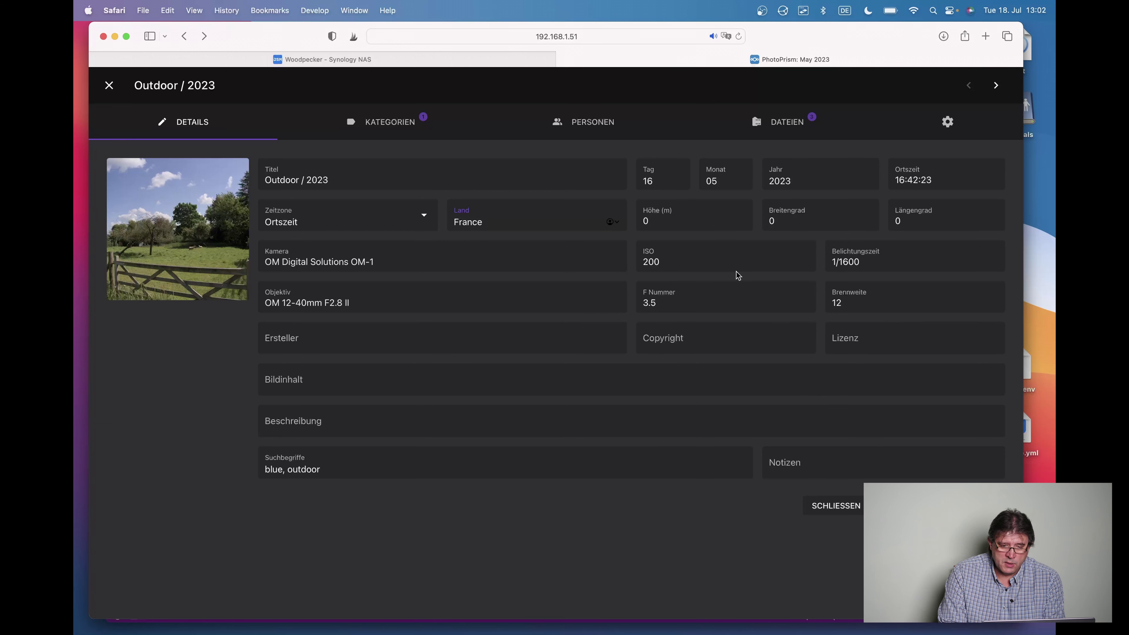
pyautogui.click(718, 301)
pyautogui.click(909, 301)
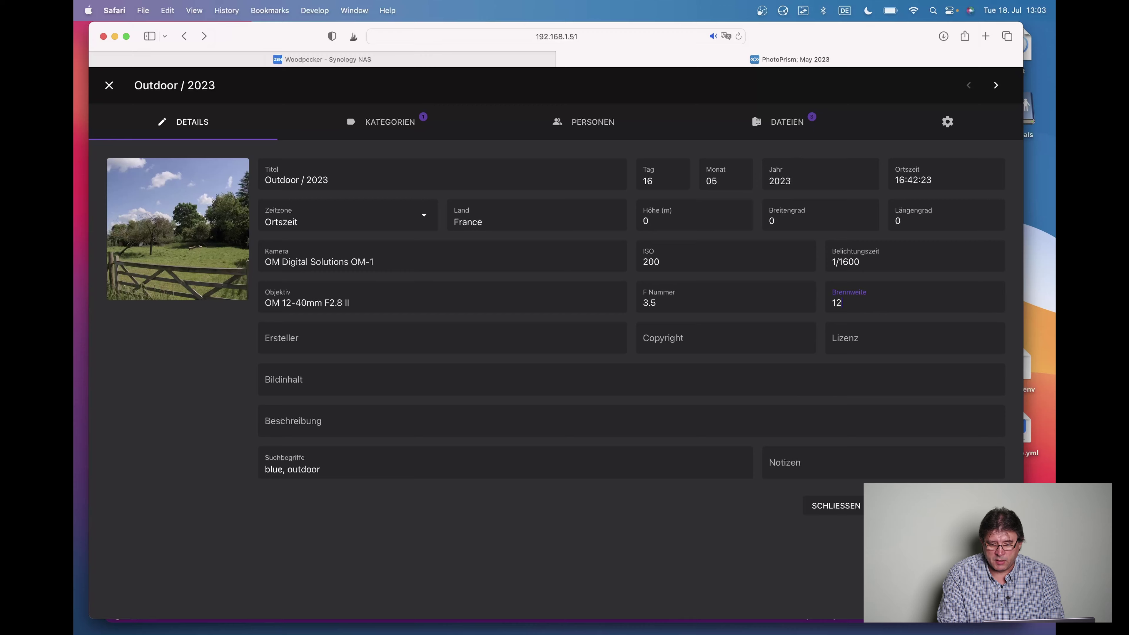
pyautogui.press('Return')
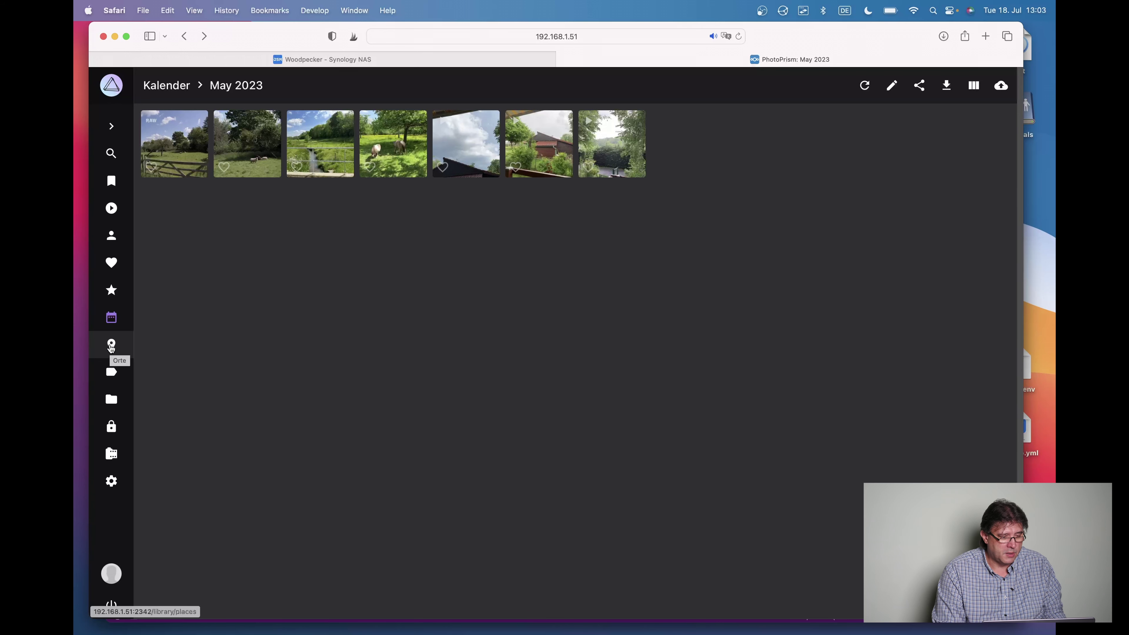
# Switch from the categories page to the folder view showing the May 2023 folder, then go to settings
pyautogui.click(112, 373)
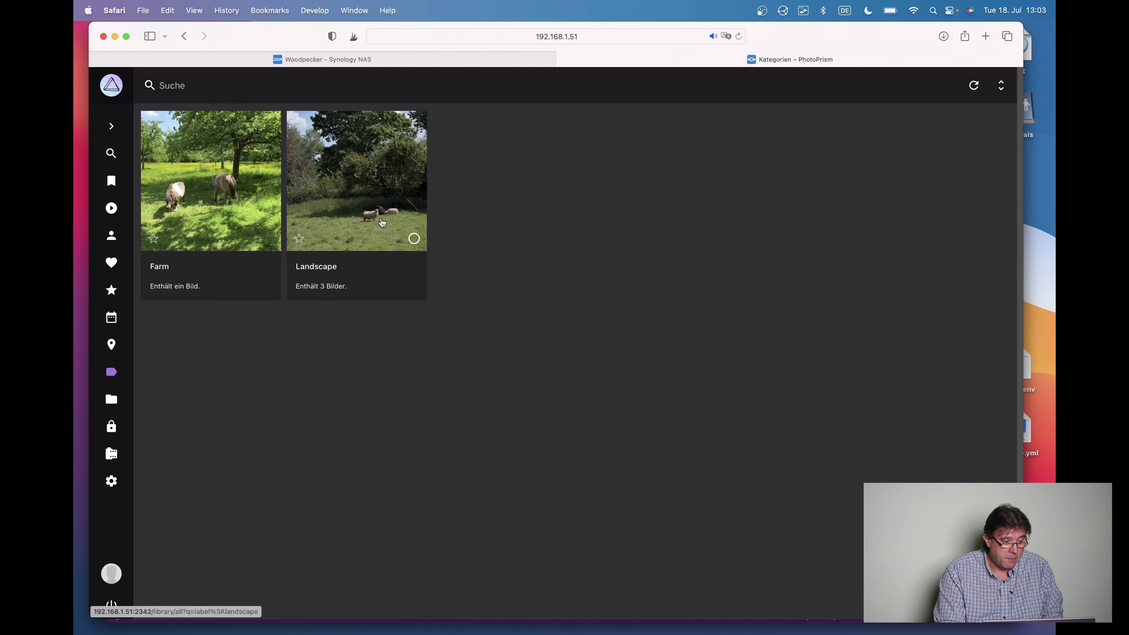
pyautogui.click(112, 403)
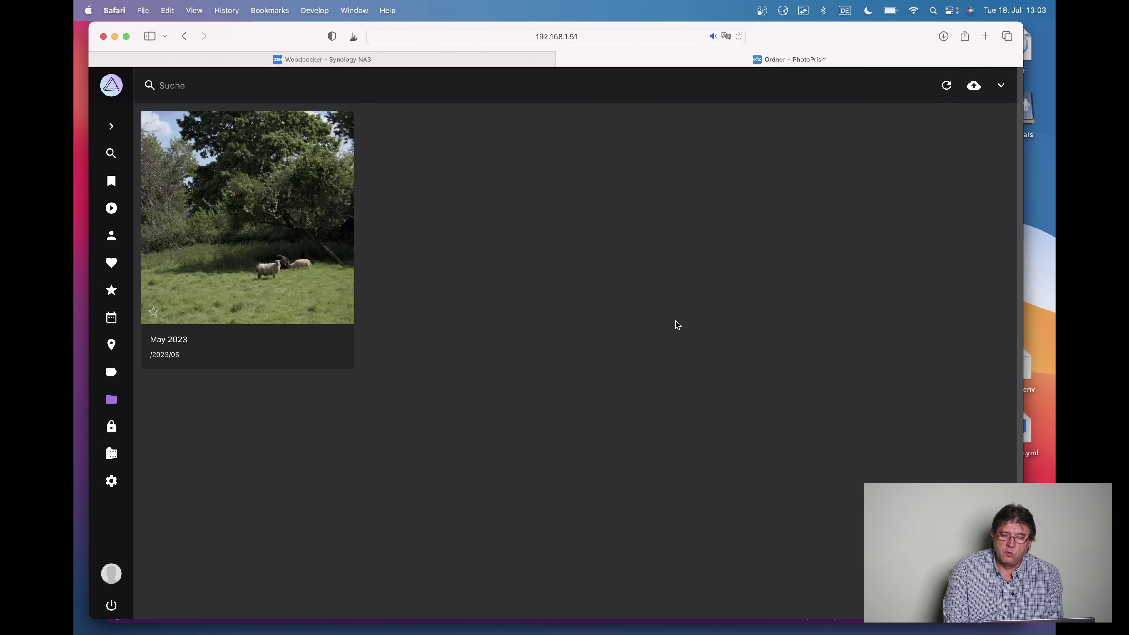
pyautogui.click(986, 37)
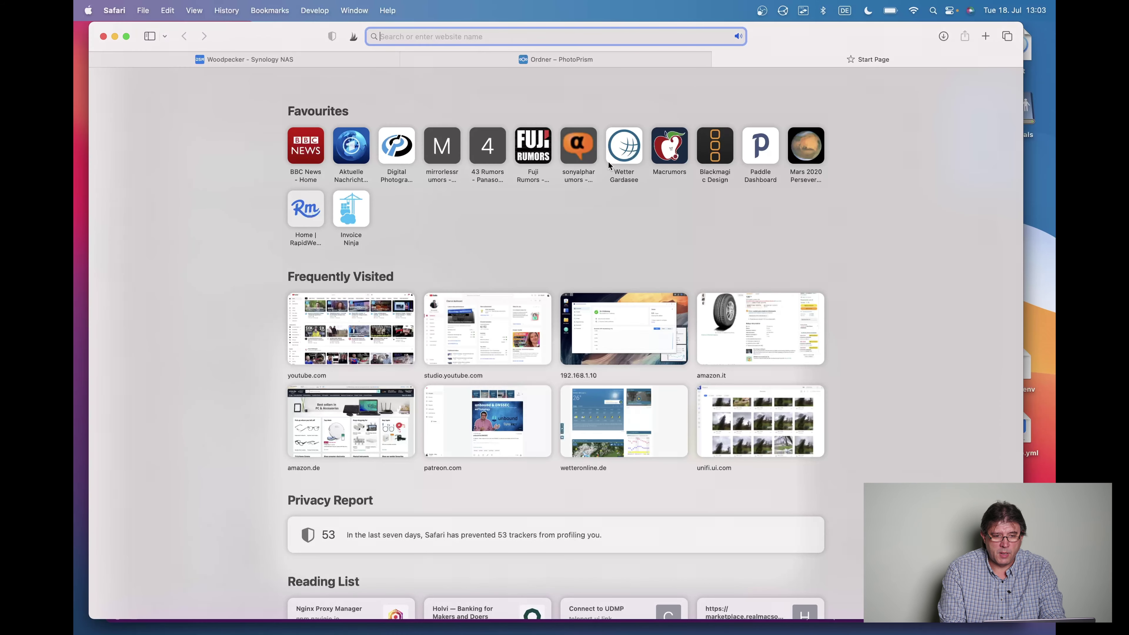
pyautogui.click(719, 59)
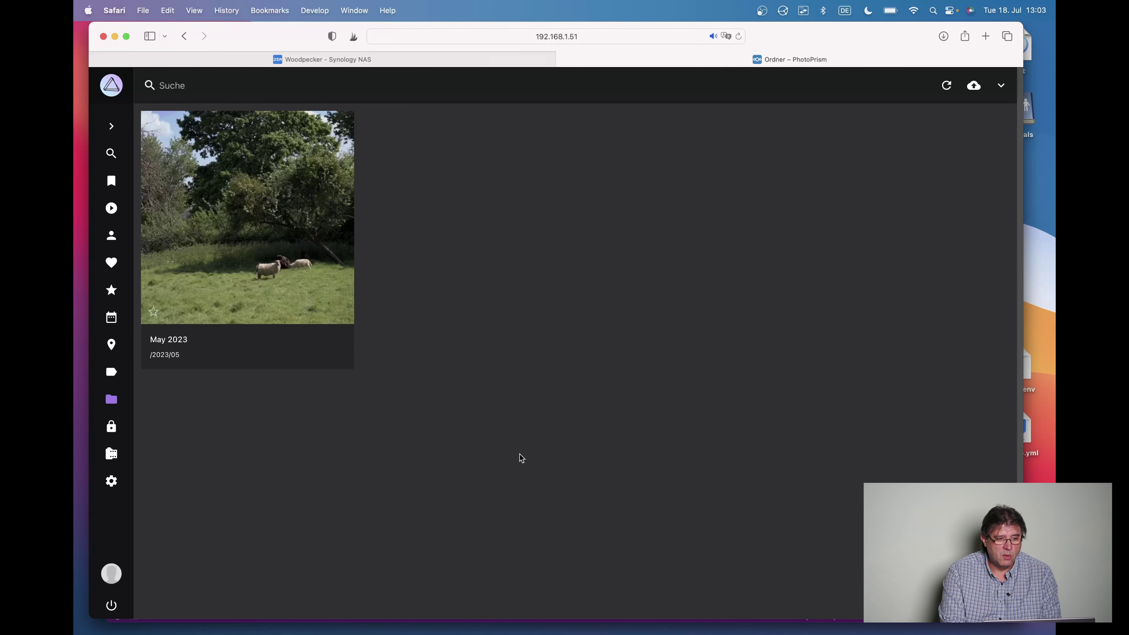
pyautogui.click(111, 481)
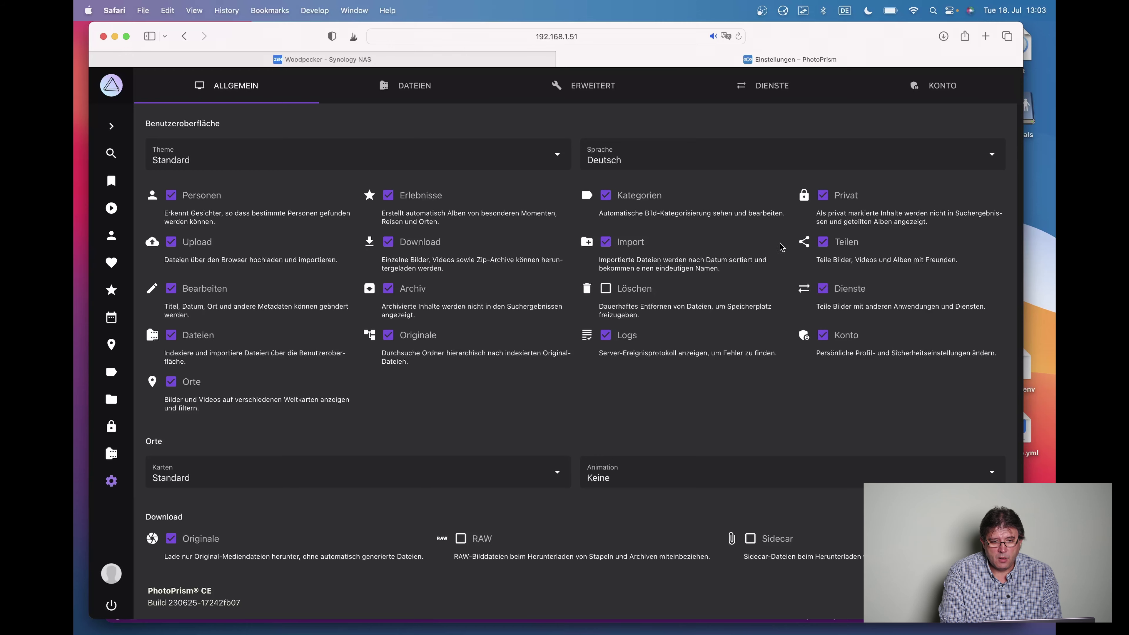
# Switch to the Dienste (Services) settings tab
pyautogui.click(766, 89)
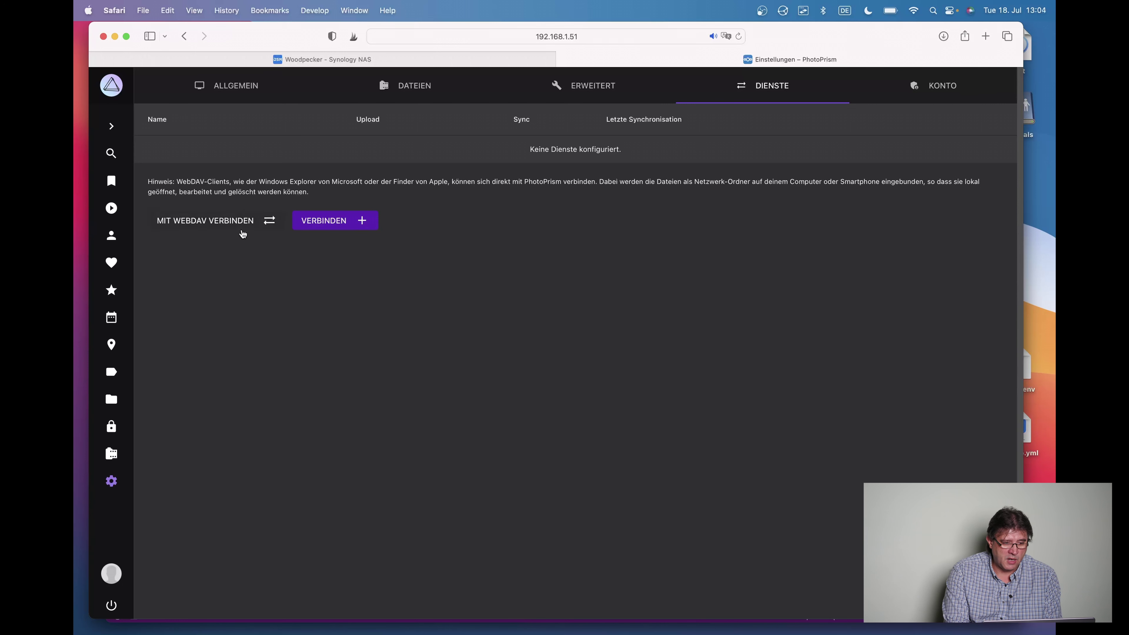
# Show the WebDAV connection details and select the originals folder's WebDAV URL for copying
pyautogui.click(259, 222)
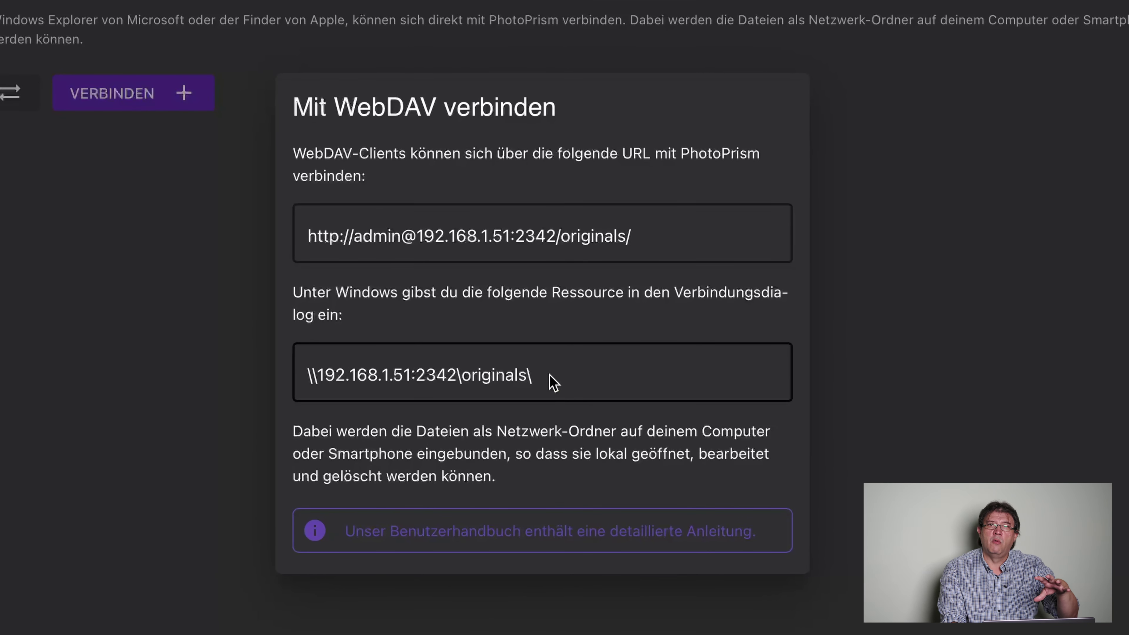
pyautogui.moveTo(553, 383); pyautogui.dragTo(304, 369)
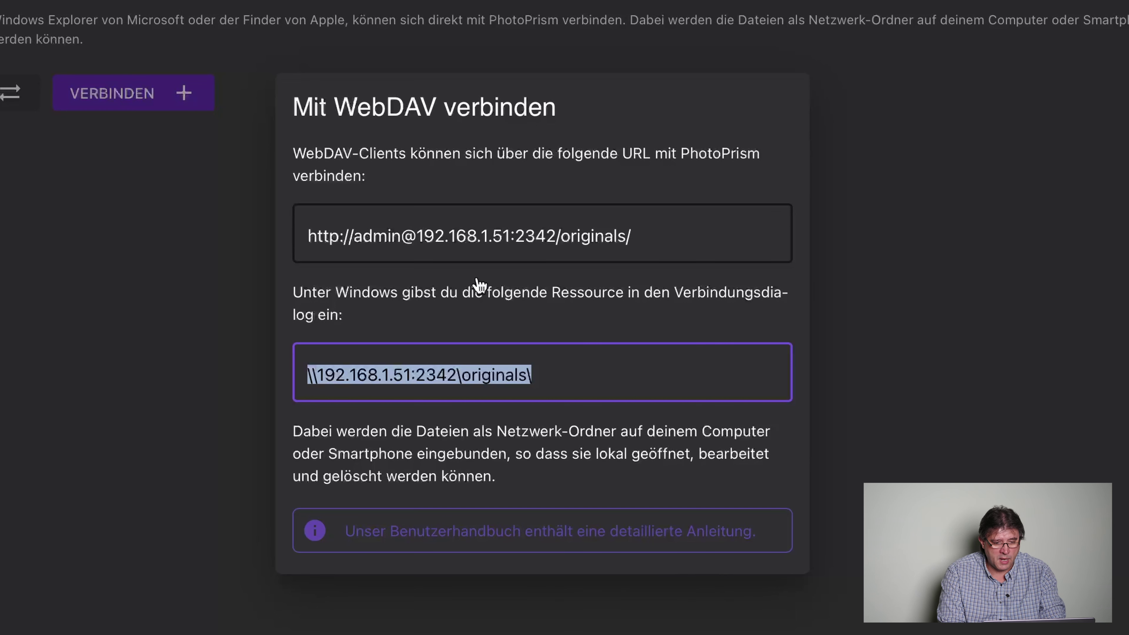
pyautogui.click(666, 247)
pyautogui.moveTo(665, 247); pyautogui.dragTo(304, 231)
pyautogui.press('super+c')
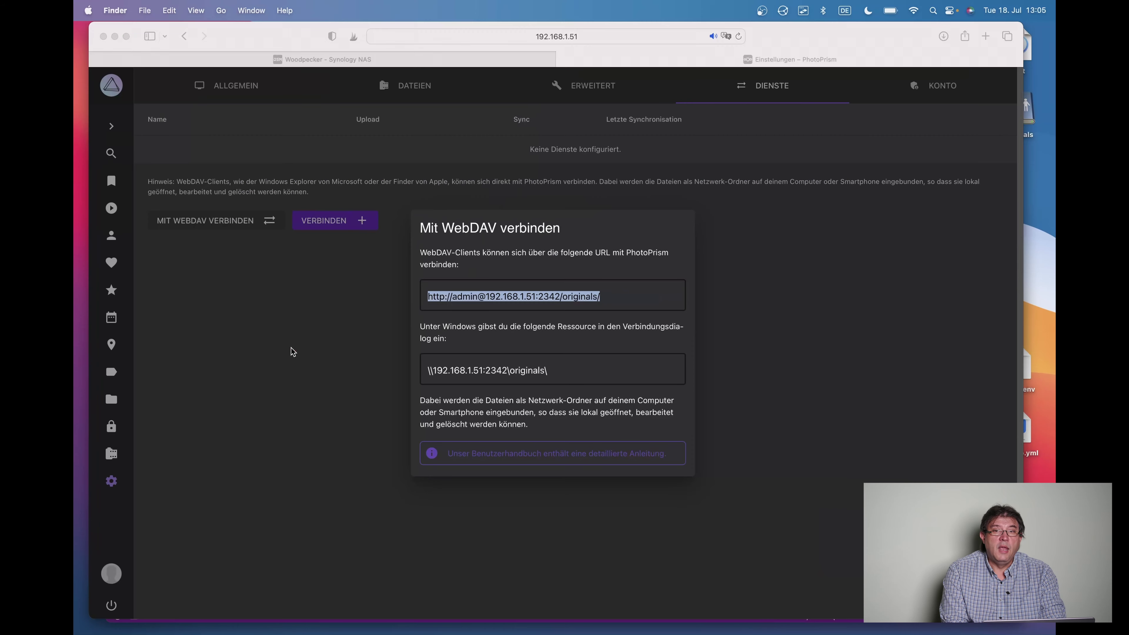
# In Finder, connect to the server at the pasted WebDAV URL, accepting the unsecured connection warning
pyautogui.click(118, 610)
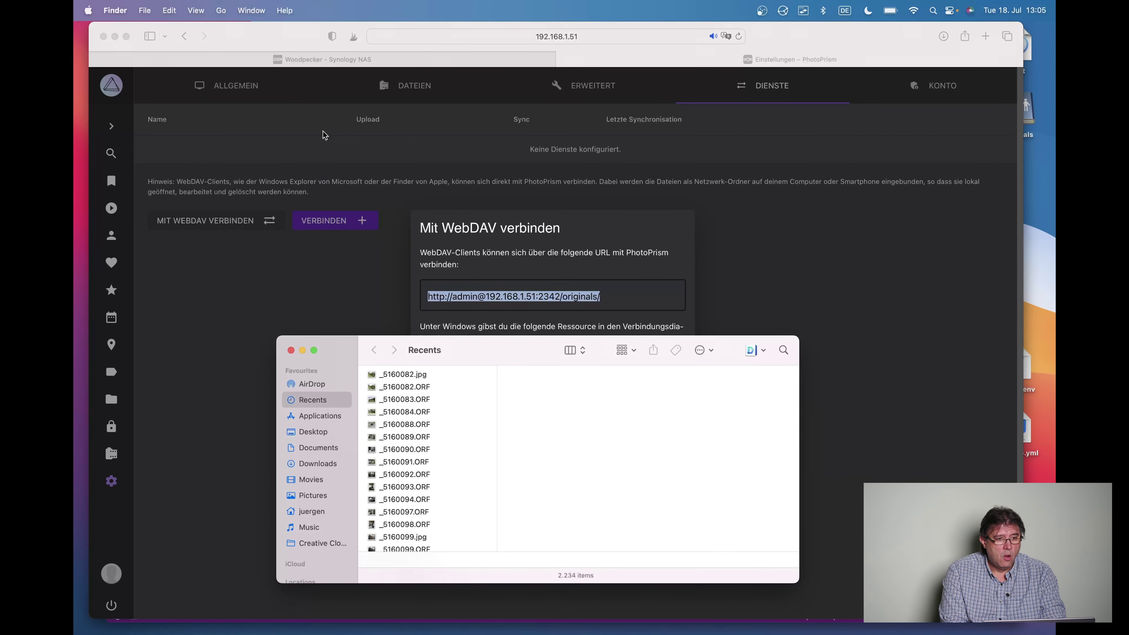
pyautogui.click(222, 13)
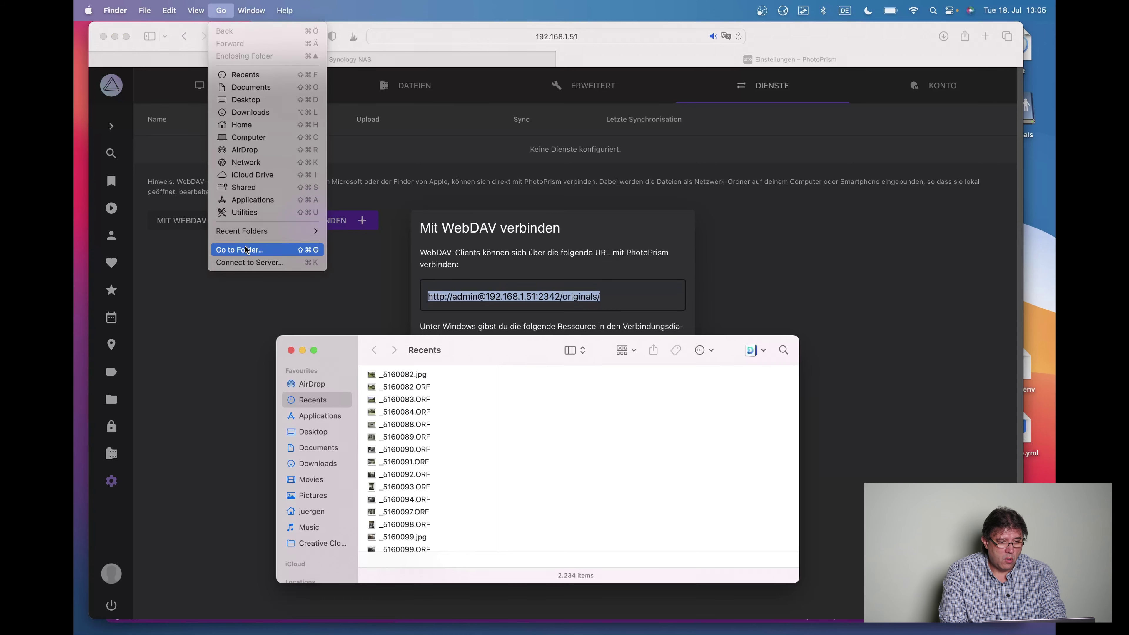
pyautogui.click(250, 263)
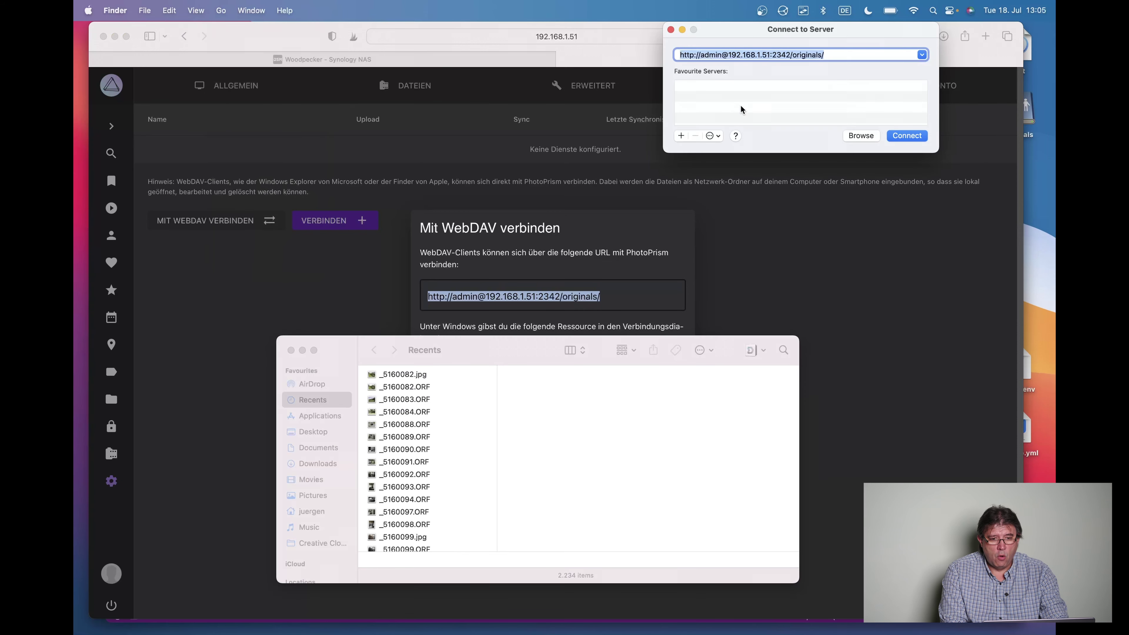
pyautogui.press('super+v')
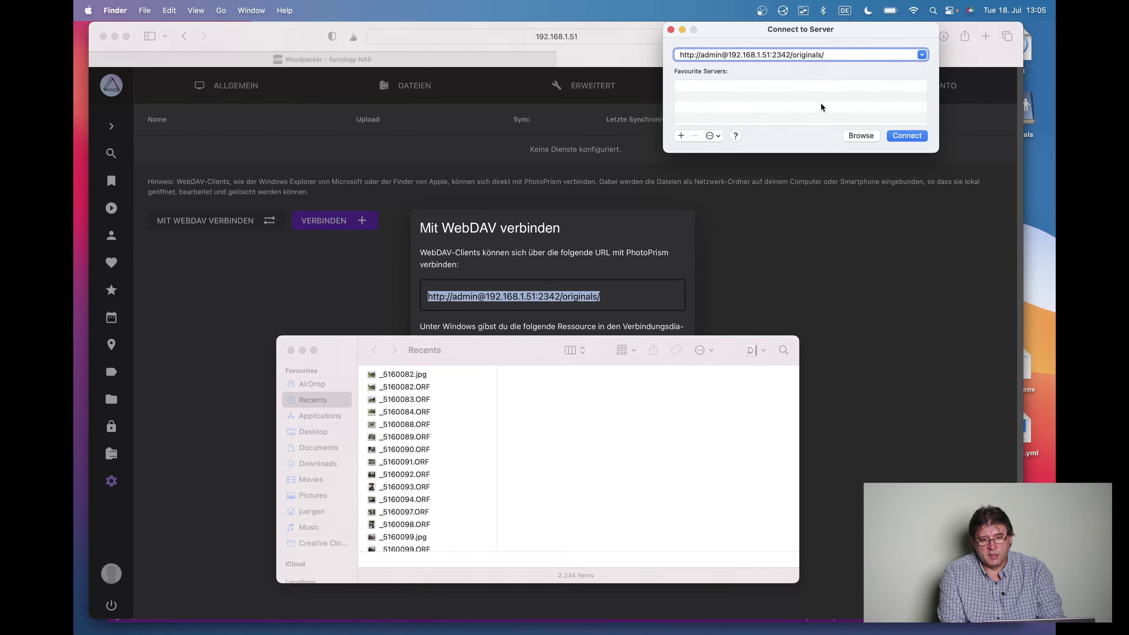
pyautogui.click(912, 139)
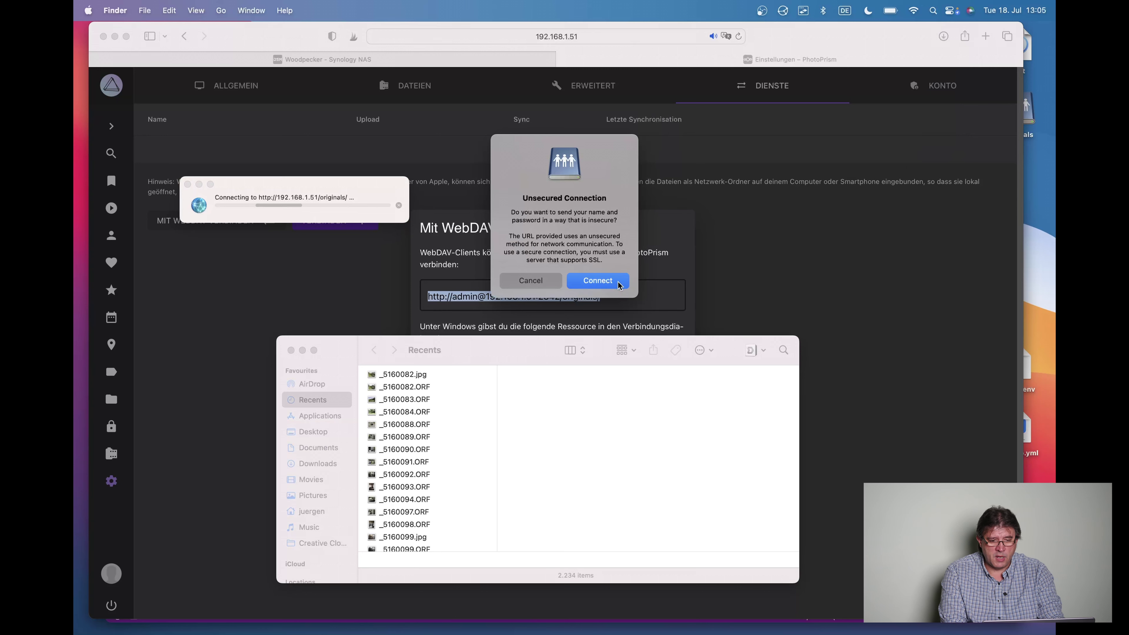
pyautogui.click(604, 284)
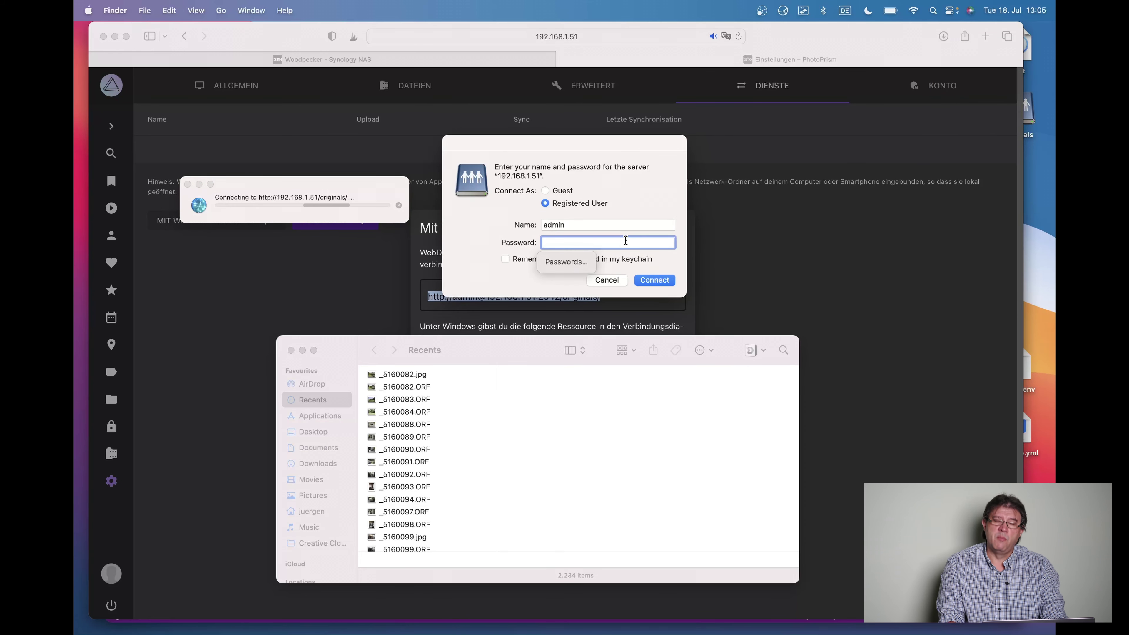
# Log in with the account password and show the originals/2023/05 folder's files
pyautogui.write('********')
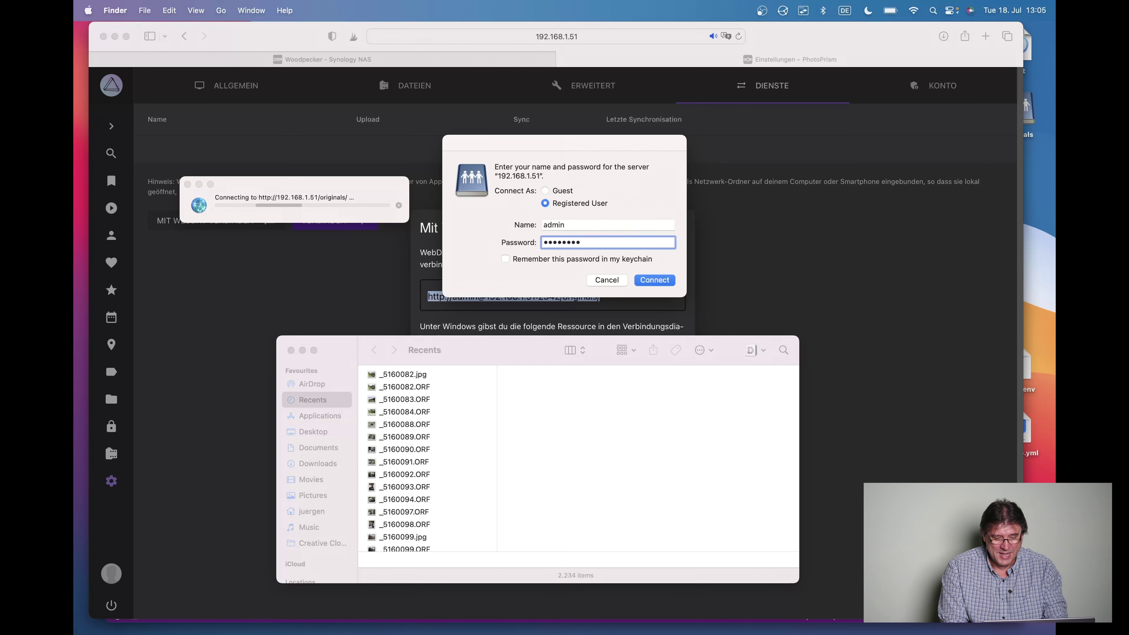
pyautogui.press('Return')
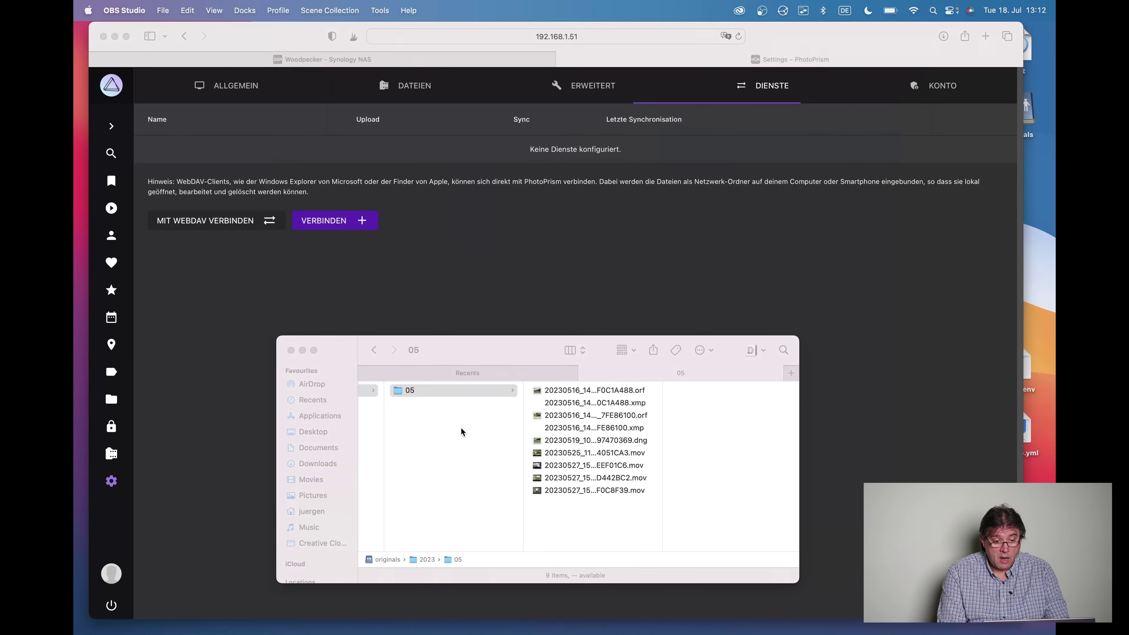
pyautogui.click(515, 361)
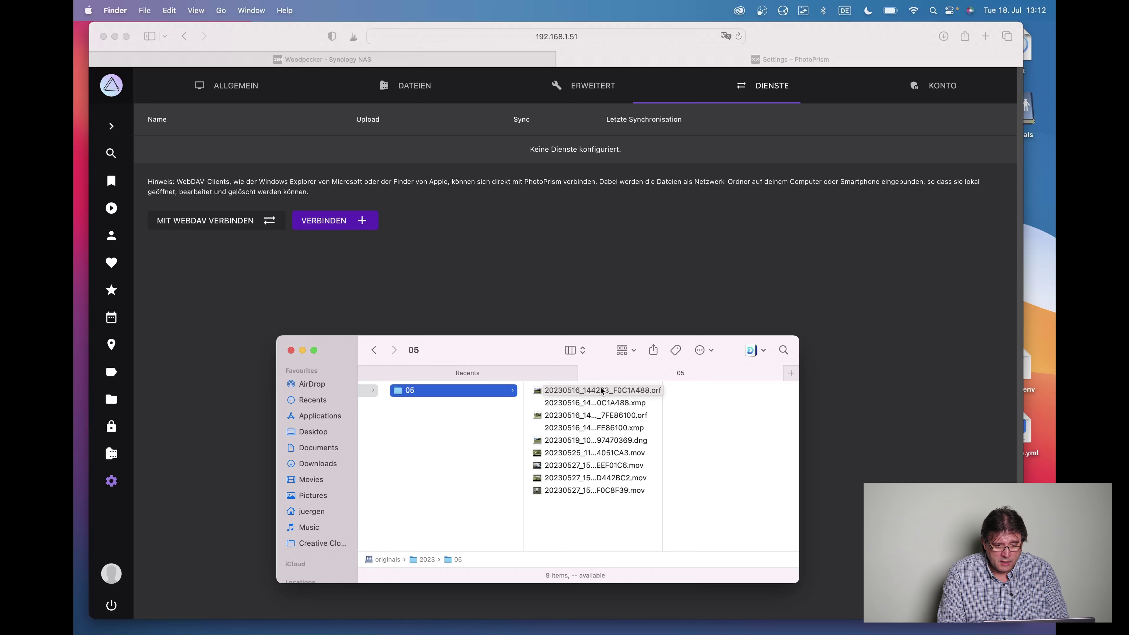
# Open the first ORF file in Photoshop 2023, set Shadows +38 and Whites +24, and apply
pyautogui.rightClick(601, 391)
pyautogui.moveTo(646, 408)
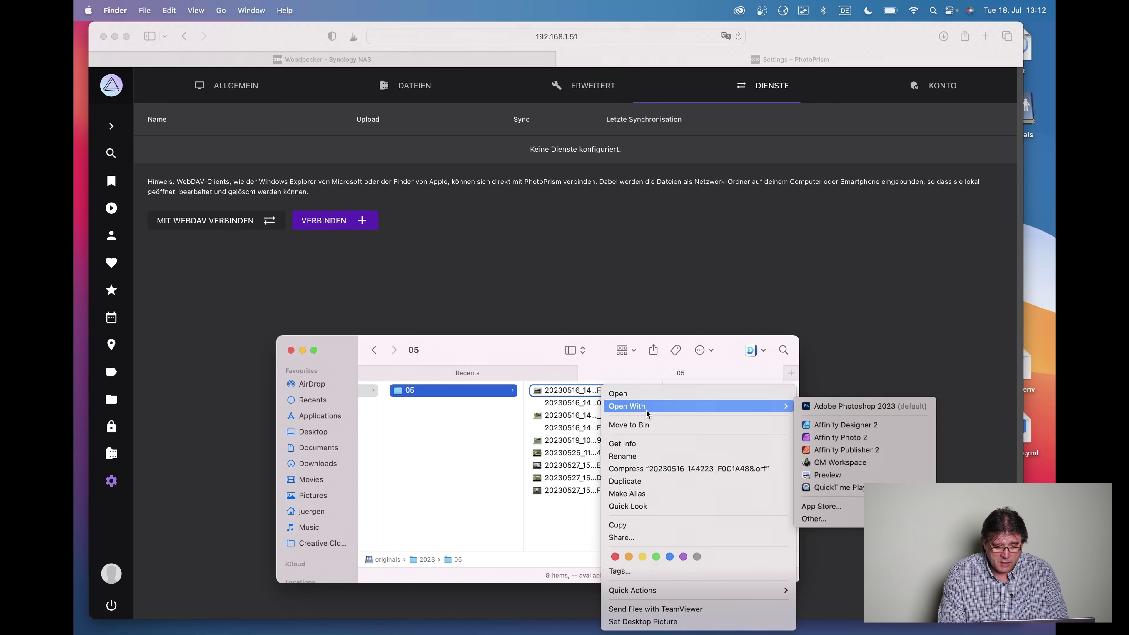
pyautogui.click(844, 407)
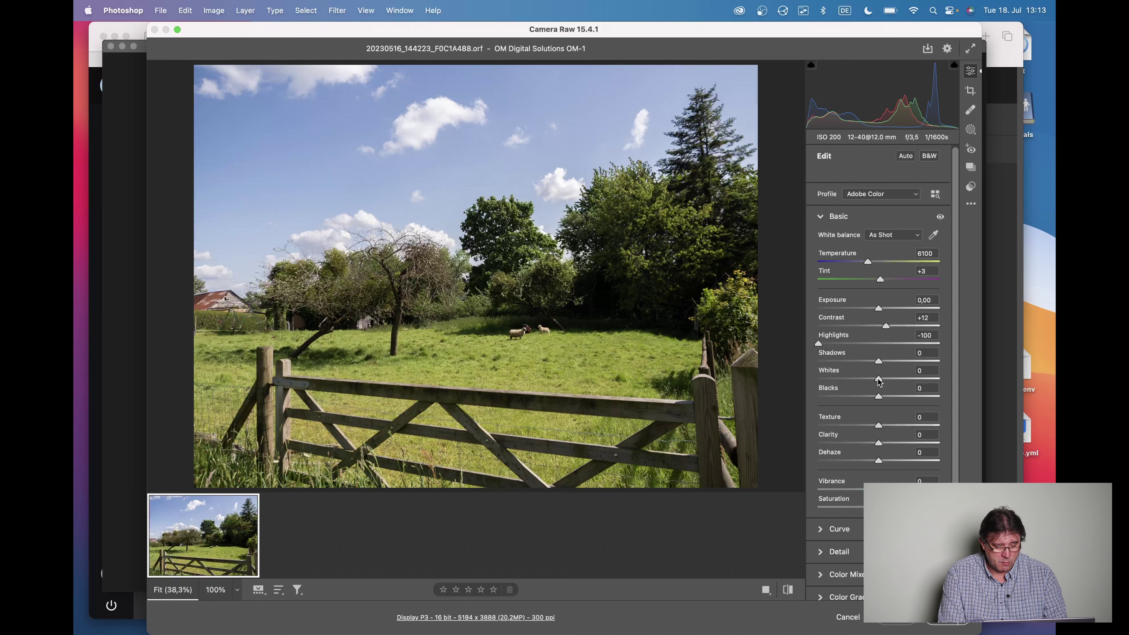
pyautogui.moveTo(879, 381); pyautogui.dragTo(906, 363)
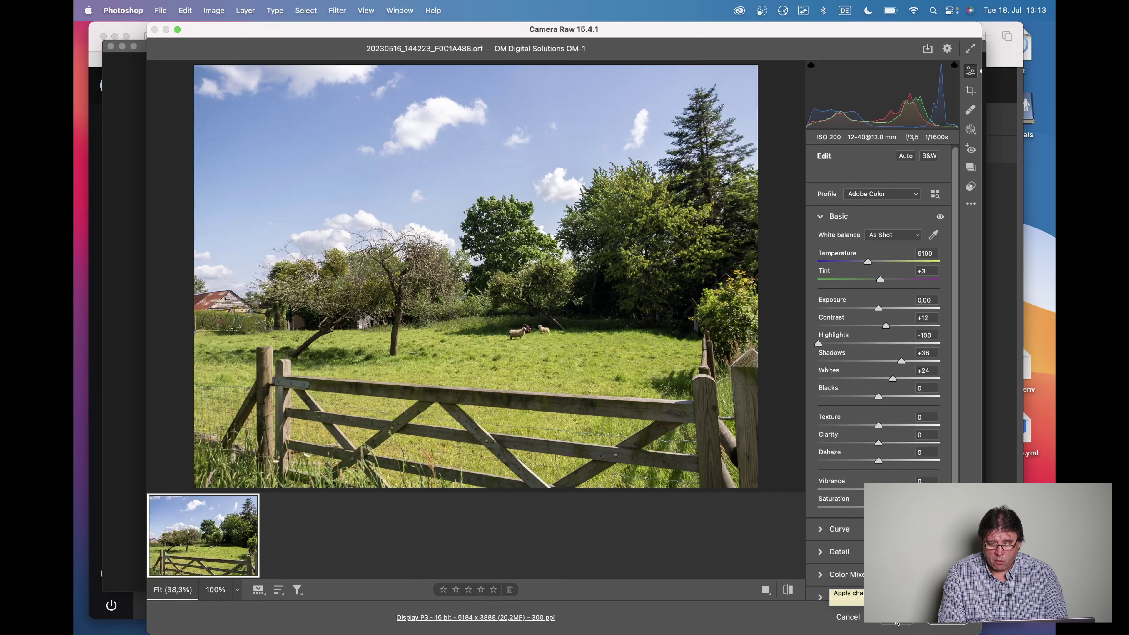
pyautogui.click(896, 622)
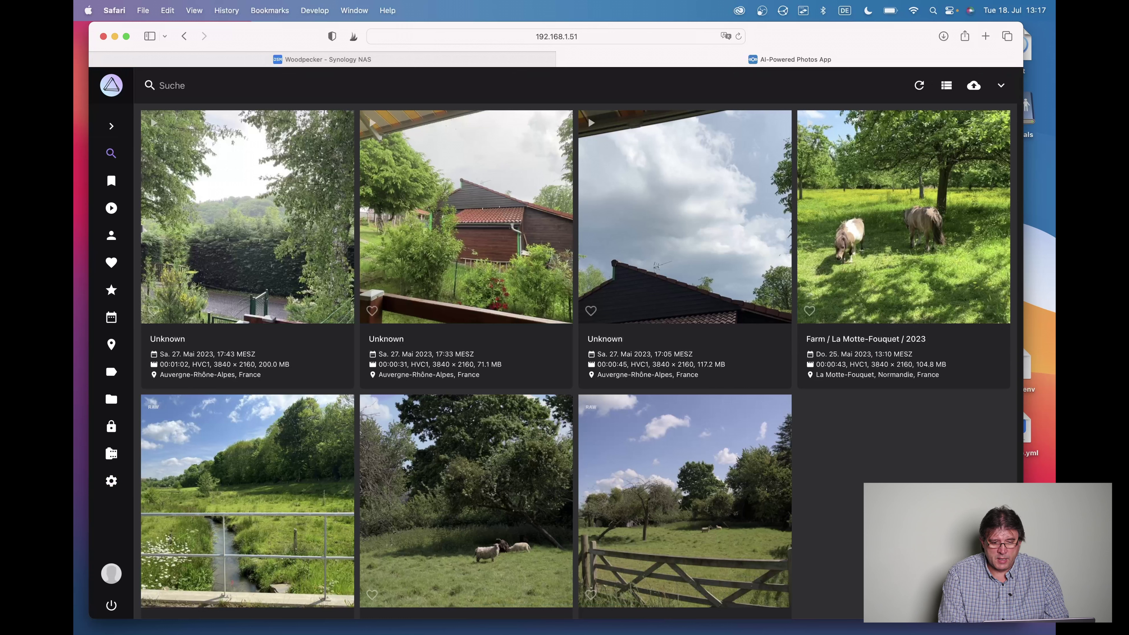
# Inspect the fence-and-sheep photo's .orf and .xmp file details, then collapse the .xmp row
pyautogui.click(699, 486)
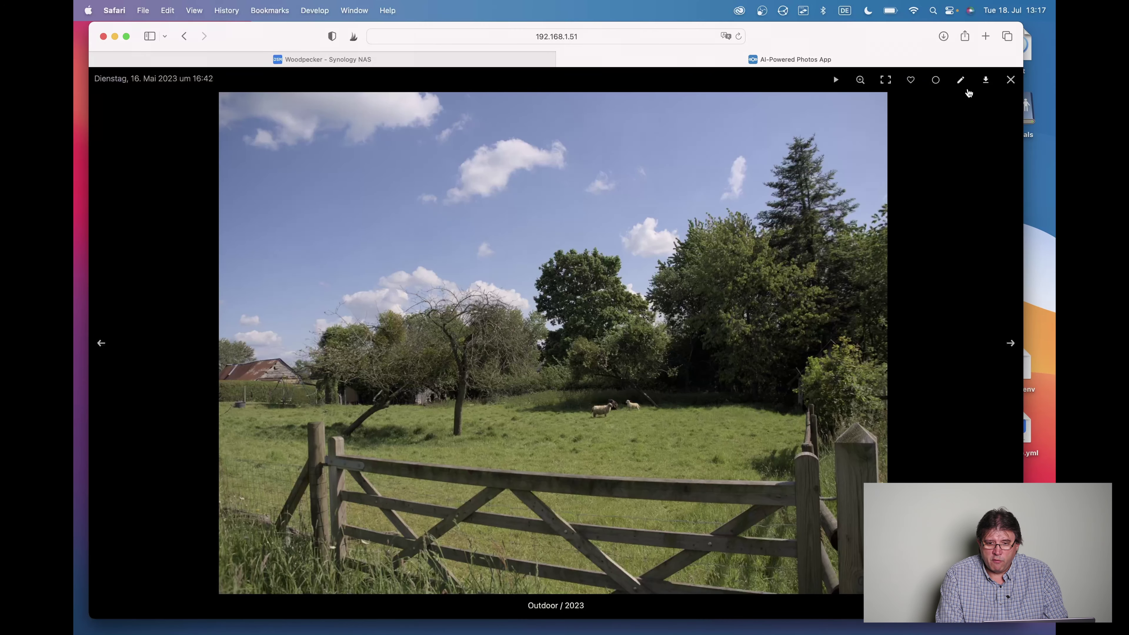
pyautogui.click(960, 81)
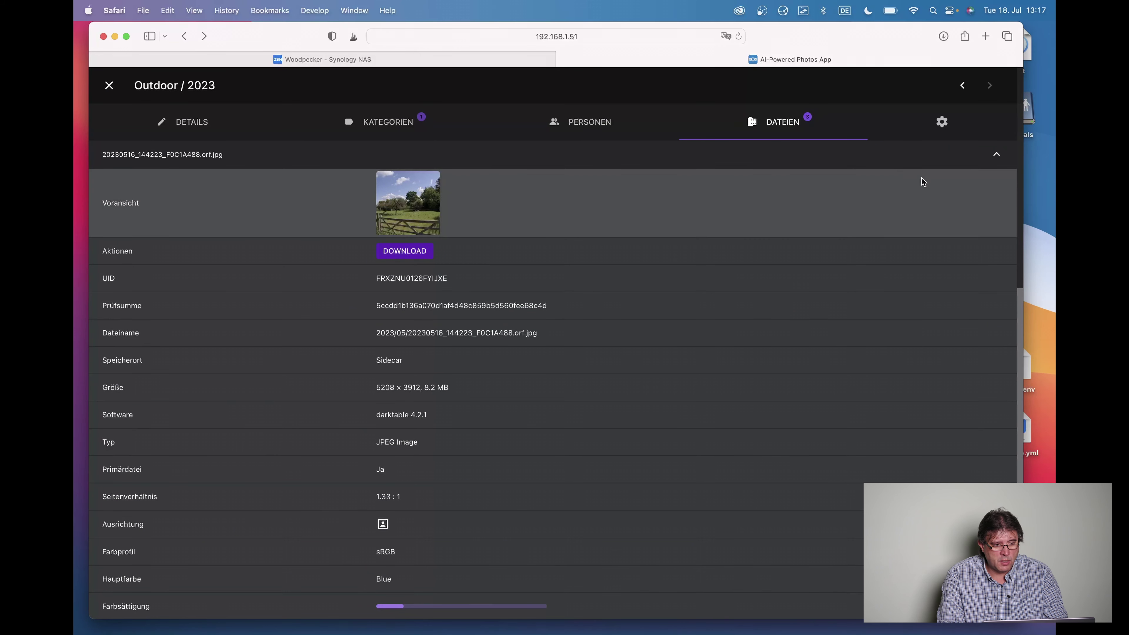
pyautogui.click(995, 156)
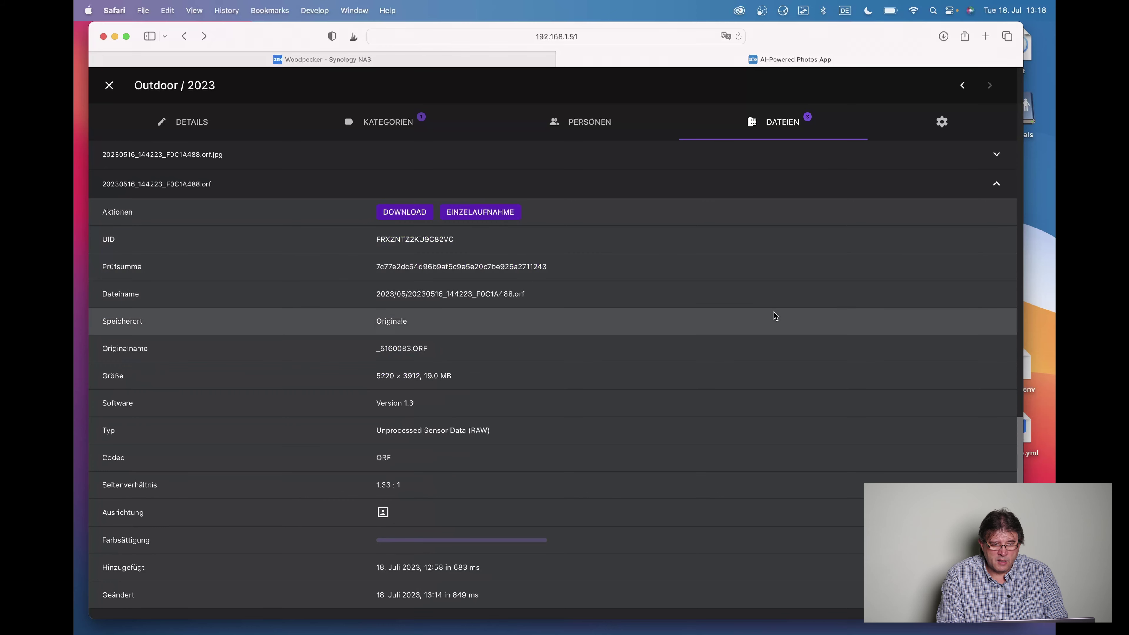
pyautogui.scroll(-1, 774, 312)
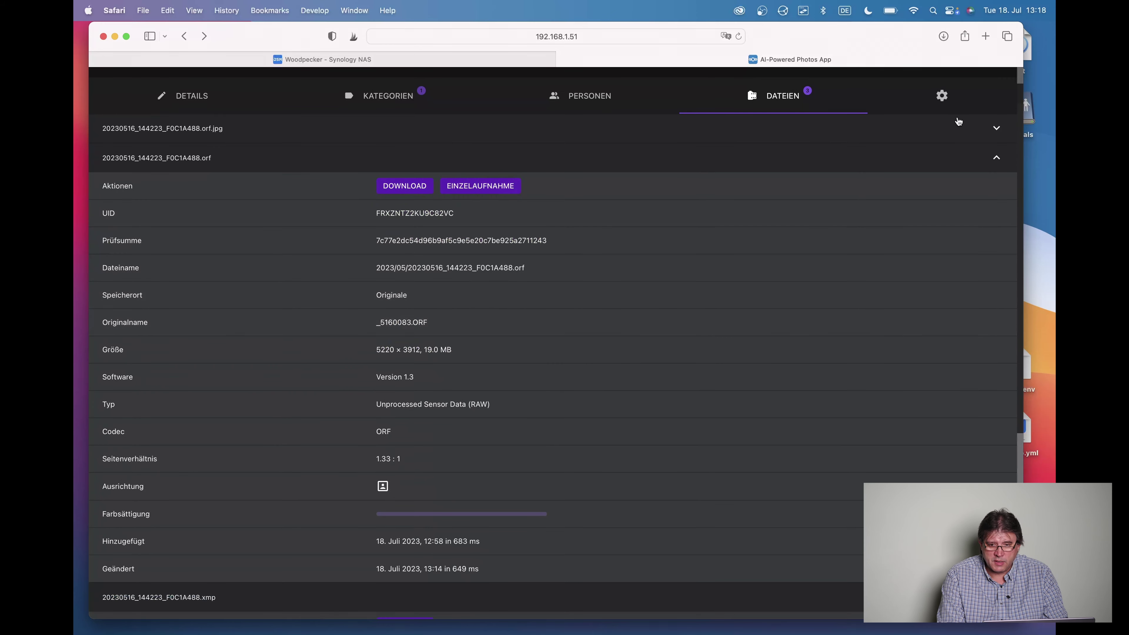
pyautogui.click(997, 161)
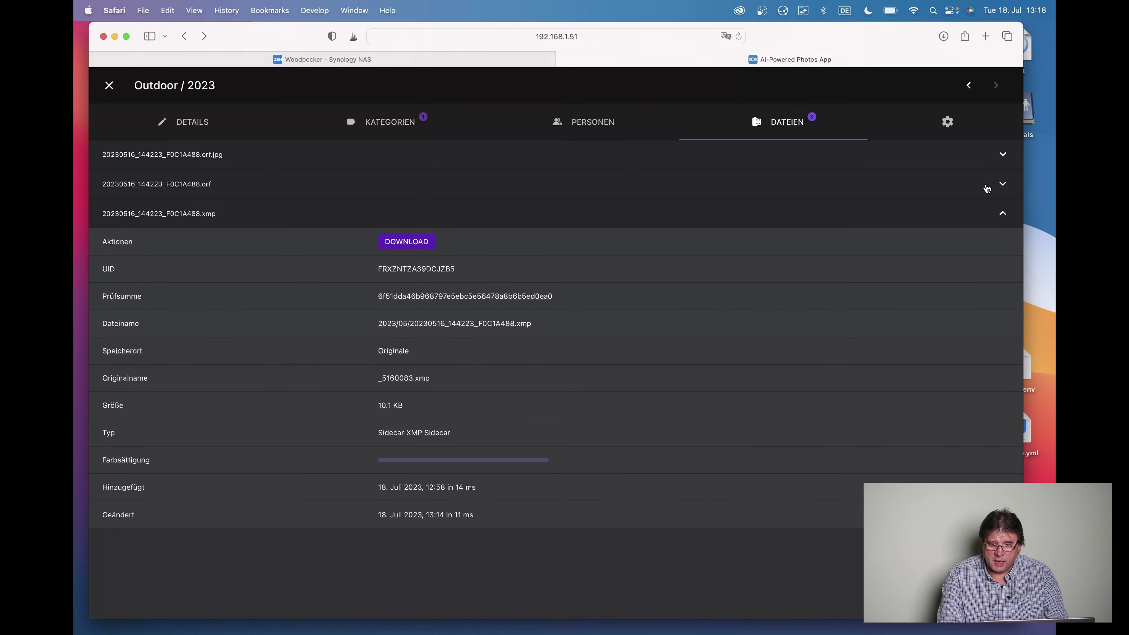
pyautogui.click(1002, 215)
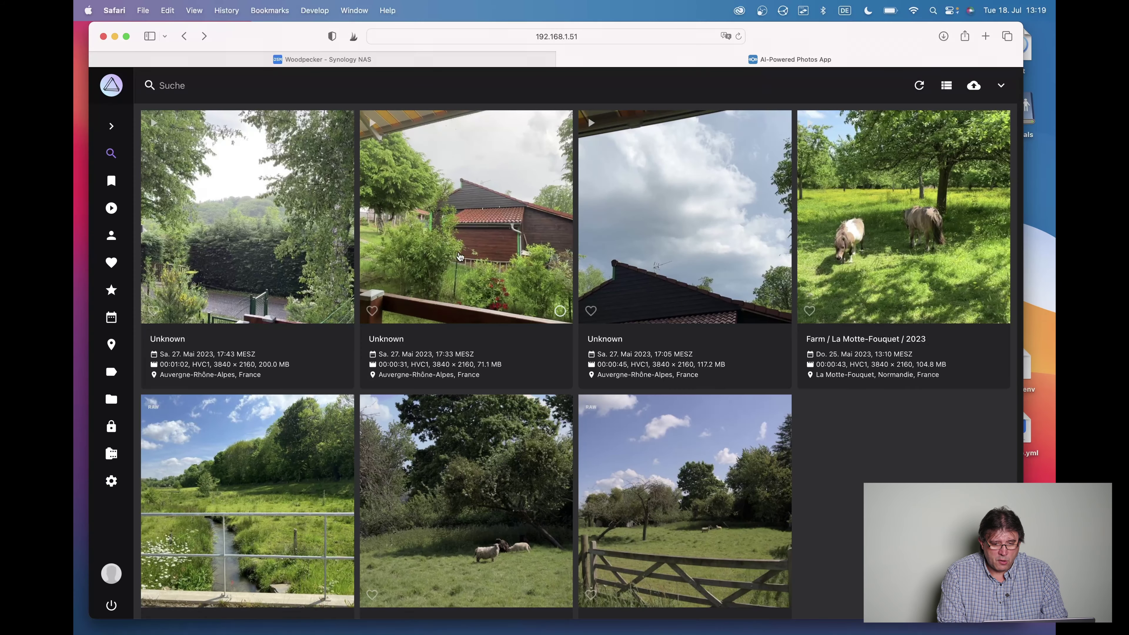
pyautogui.scroll(-3, 460, 256)
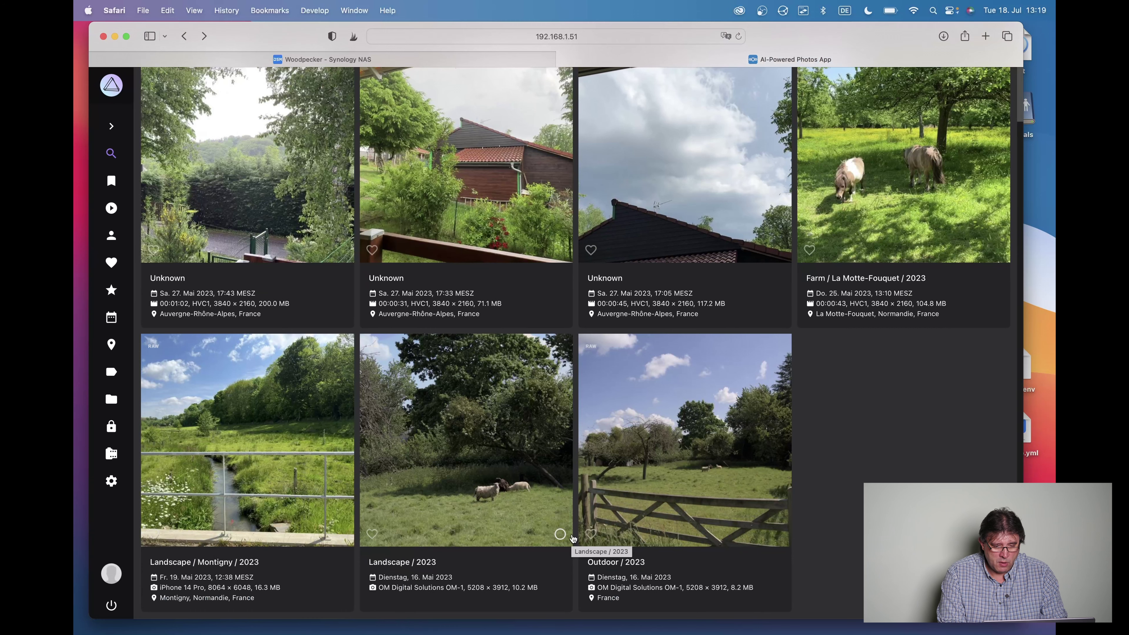
pyautogui.scroll(3, 878, 477)
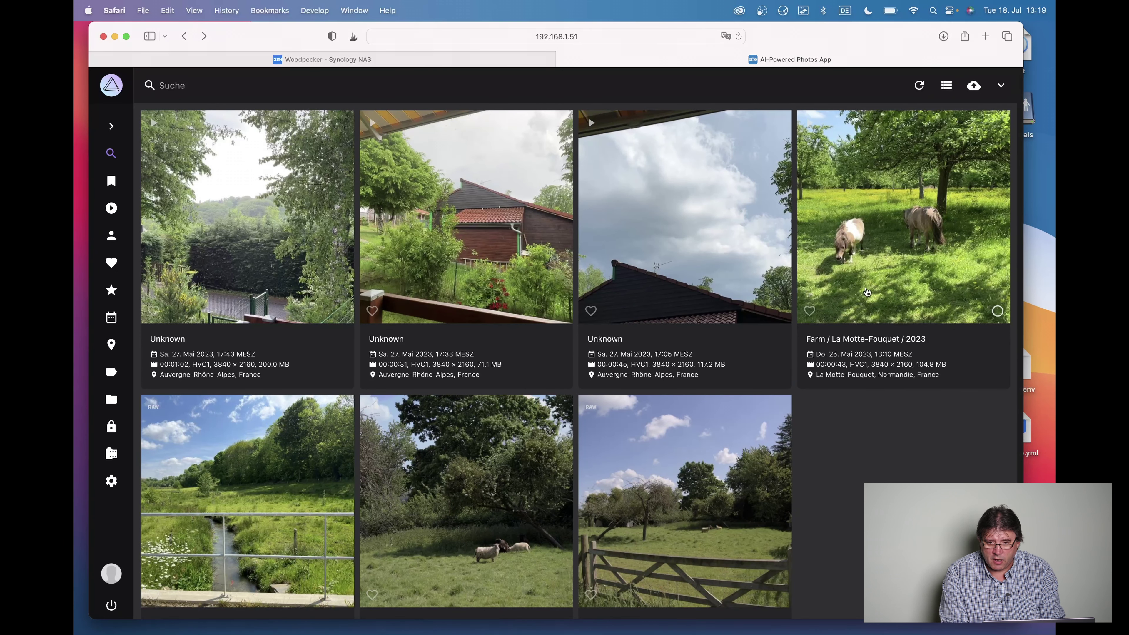
pyautogui.scroll(-1, 527, 498)
pyautogui.scroll(-2, 527, 498)
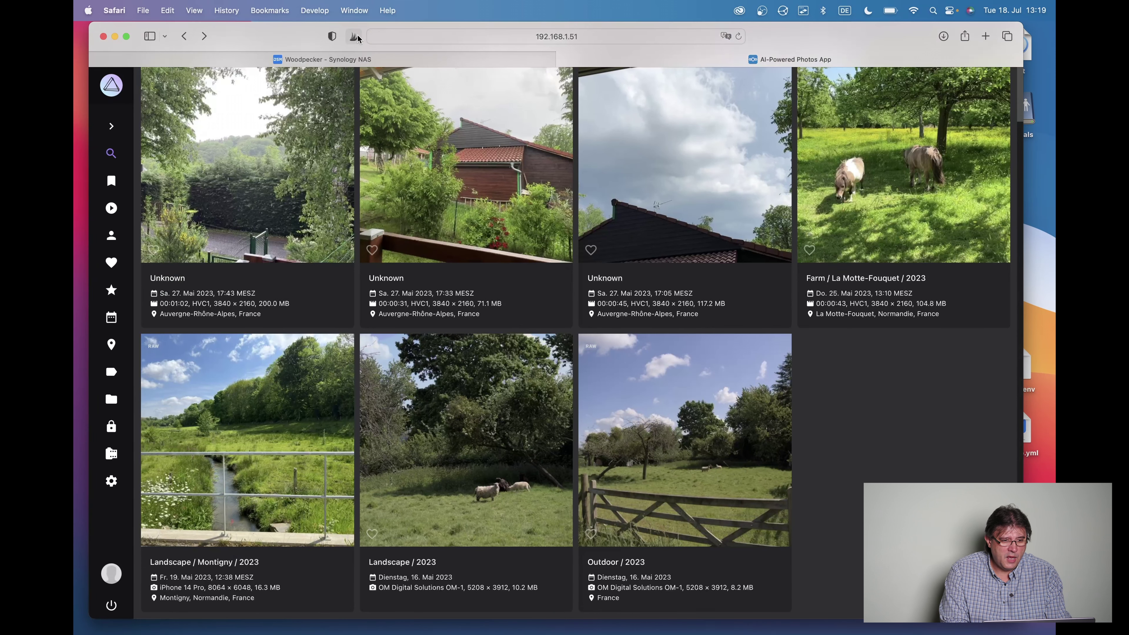
pyautogui.click(356, 59)
# In File Station, browse to the docker > photoprism > import folder
pyautogui.click(128, 267)
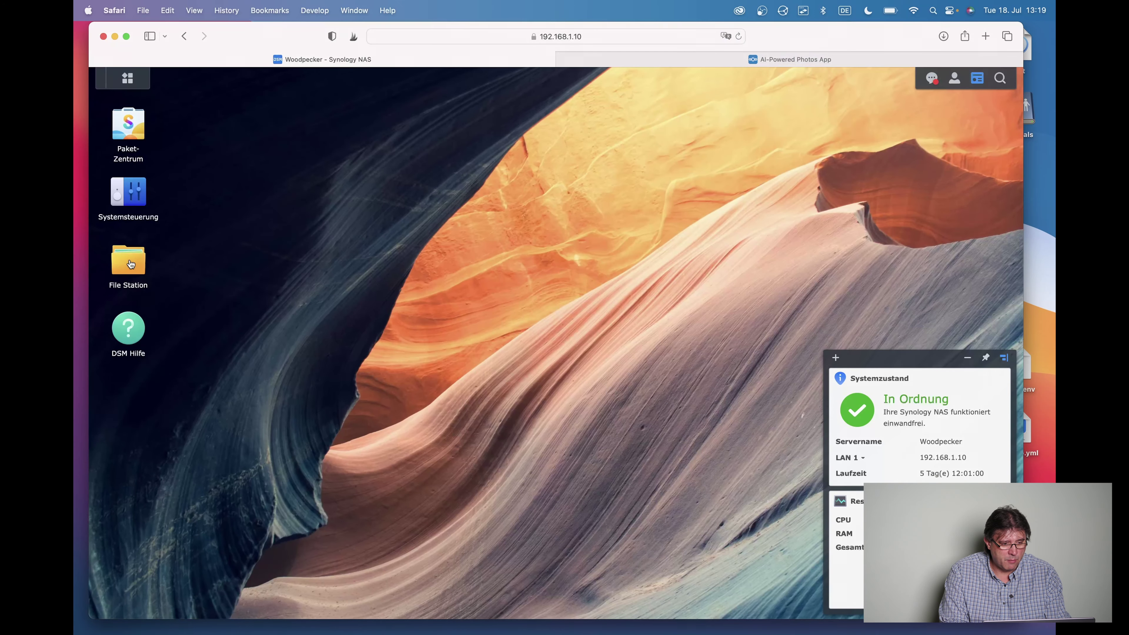
pyautogui.click(281, 198)
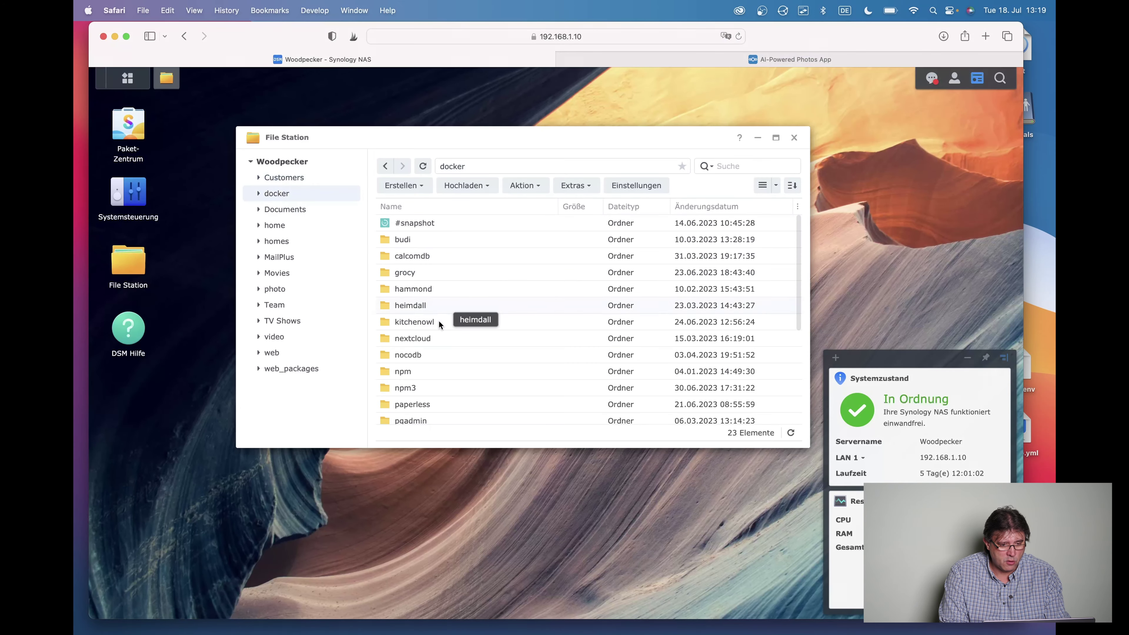
pyautogui.scroll(-5, 413, 398)
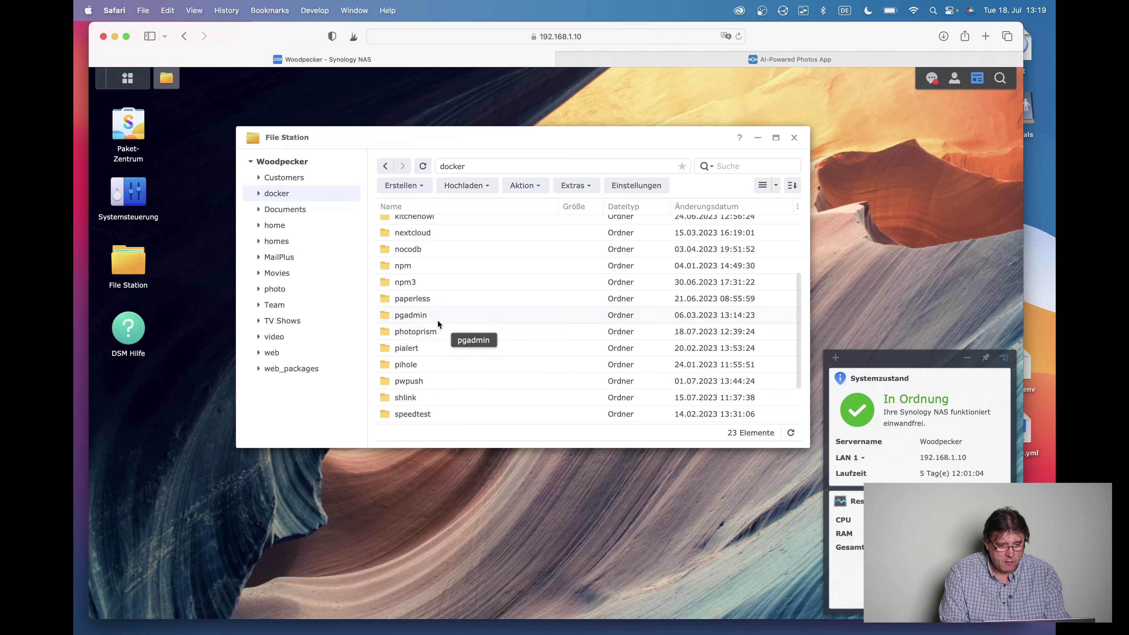
pyautogui.doubleClick(430, 330)
pyautogui.doubleClick(420, 239)
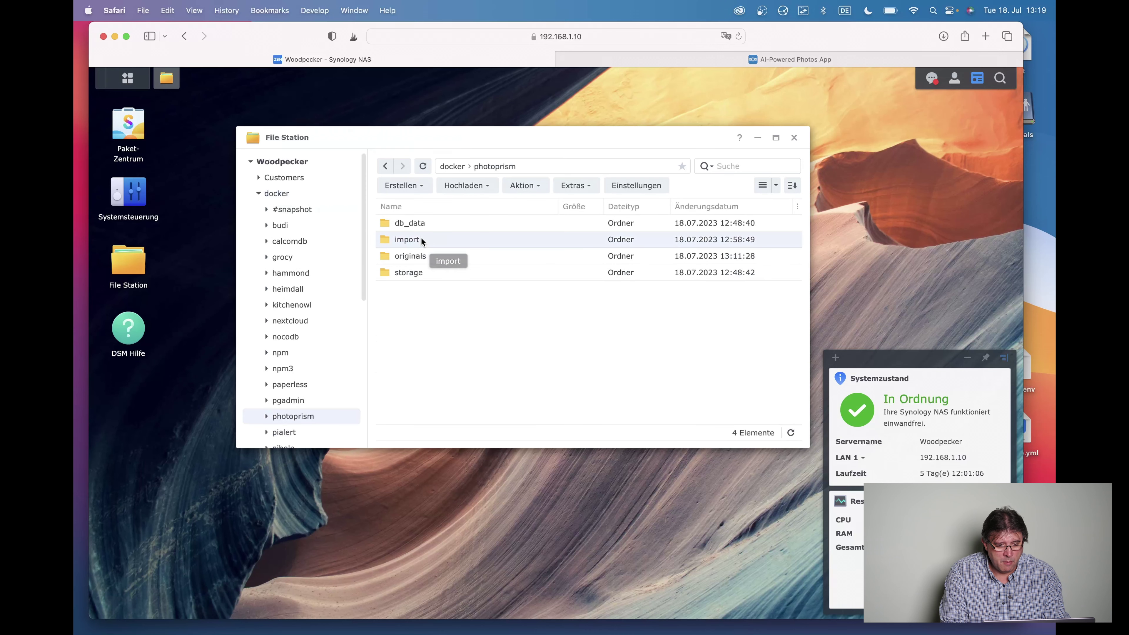
# Drag _5160089.ORF from Finder into the import folder and refresh the listing
pyautogui.moveTo(111, 615)
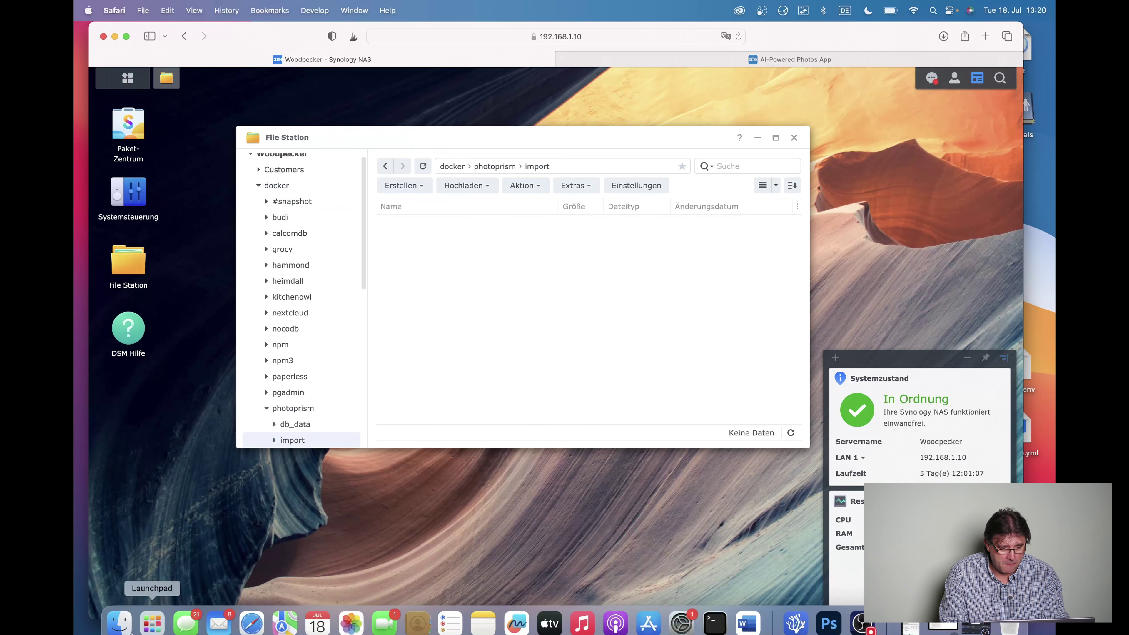
pyautogui.click(121, 617)
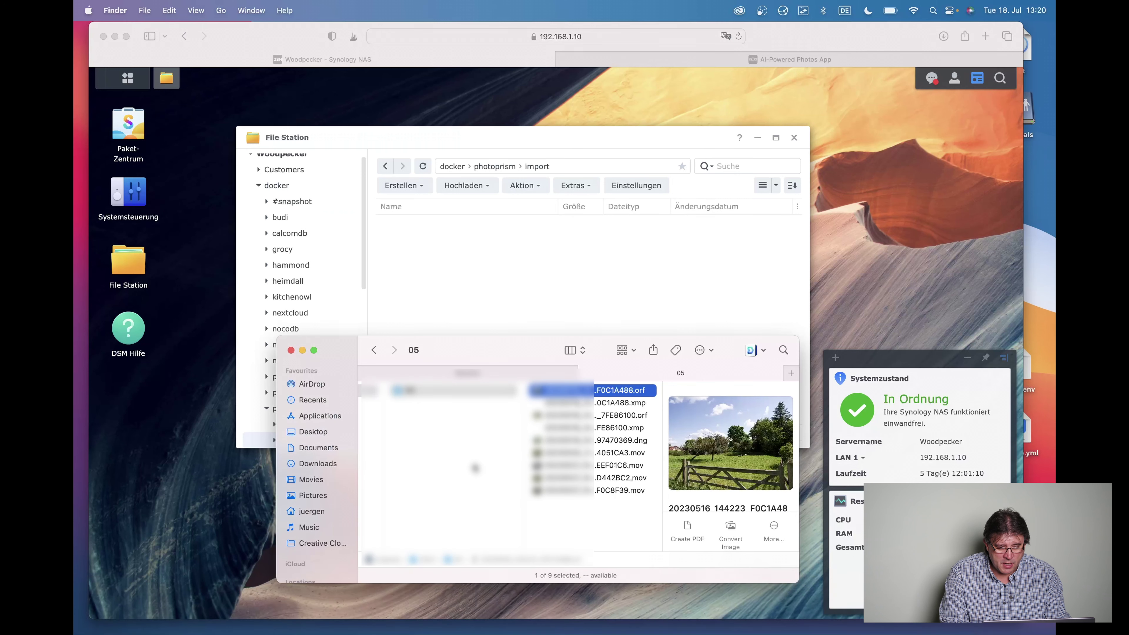
pyautogui.hscroll(-5, 475, 468)
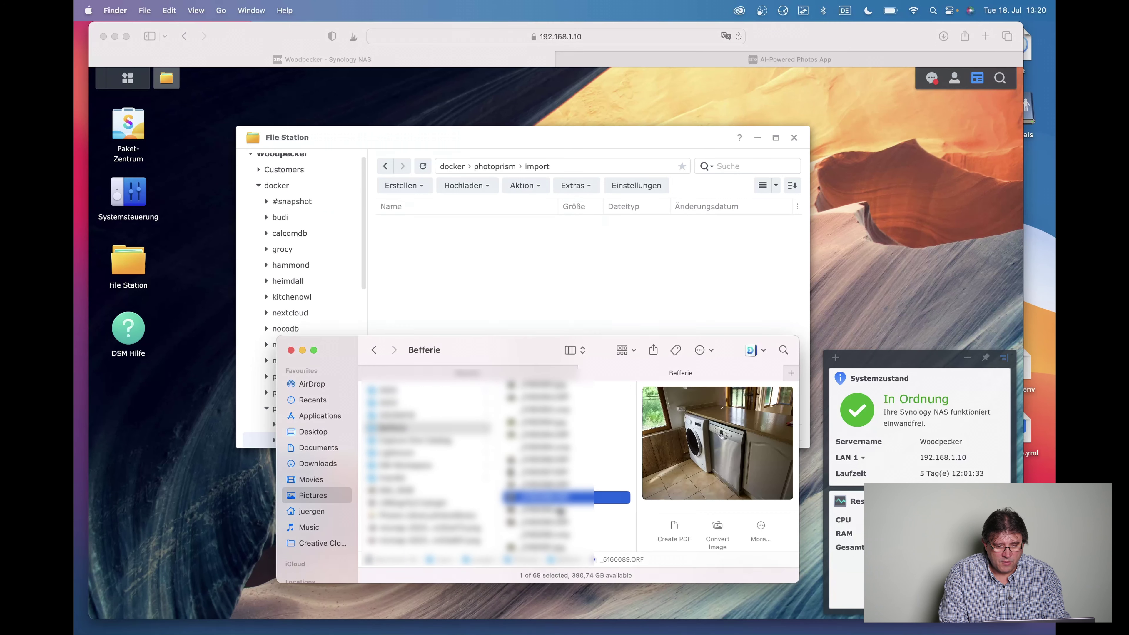
pyautogui.moveTo(551, 505); pyautogui.dragTo(554, 266)
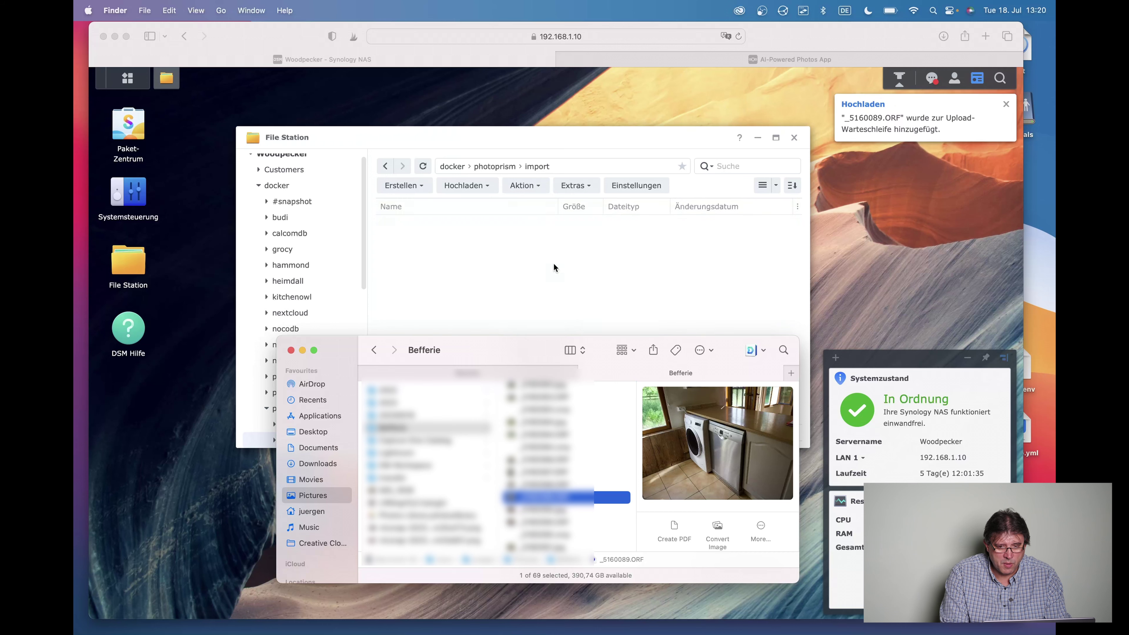
pyautogui.click(555, 266)
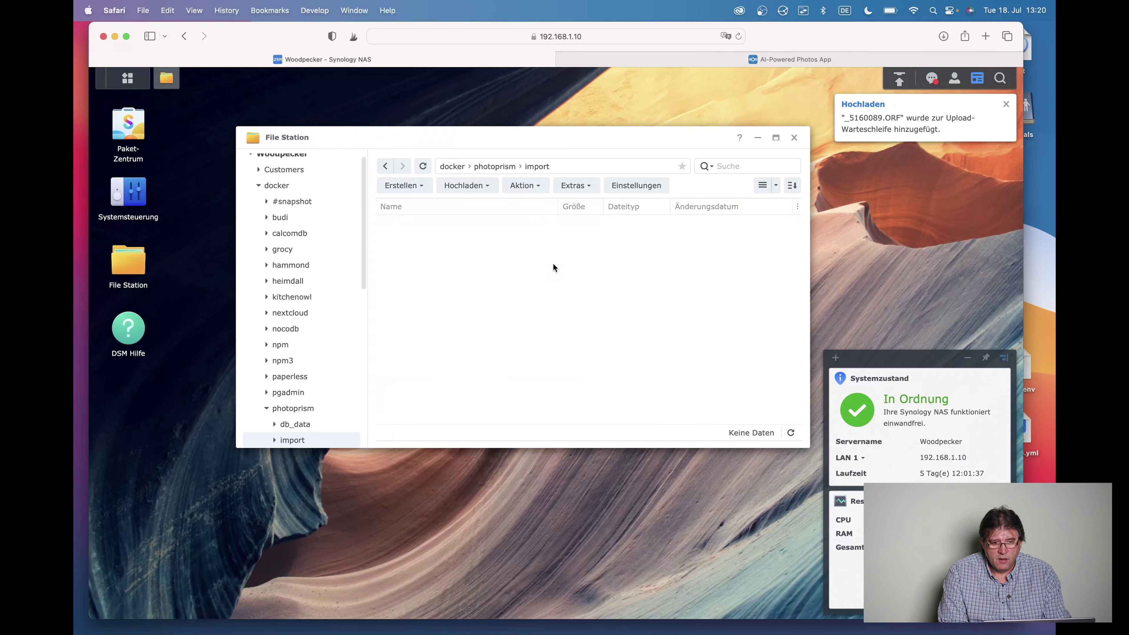
pyautogui.click(424, 167)
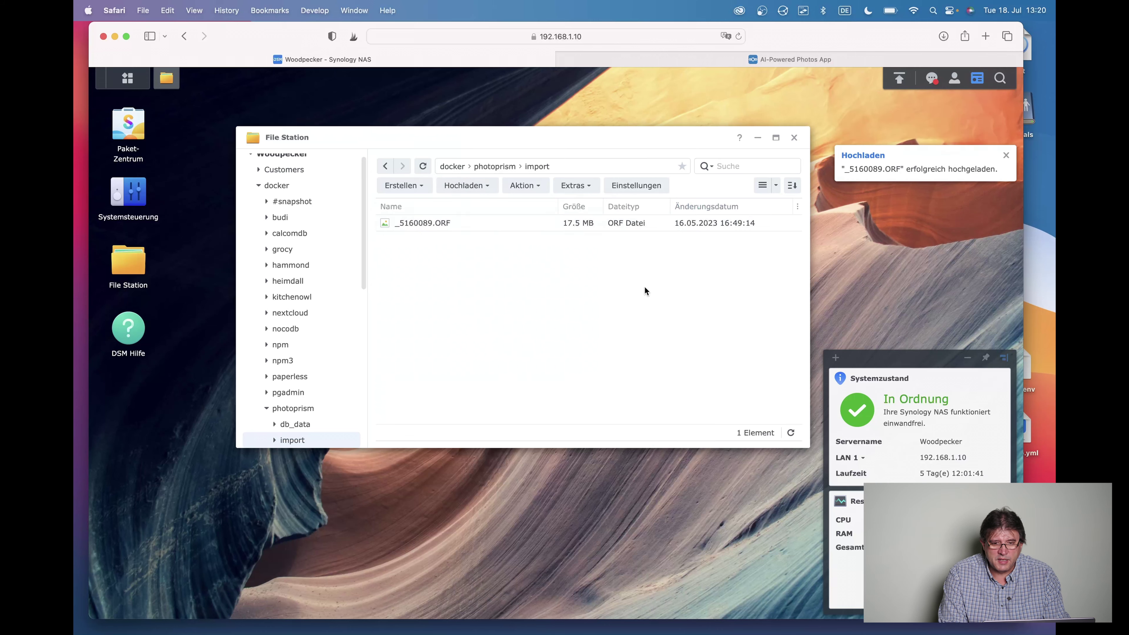
pyautogui.click(806, 59)
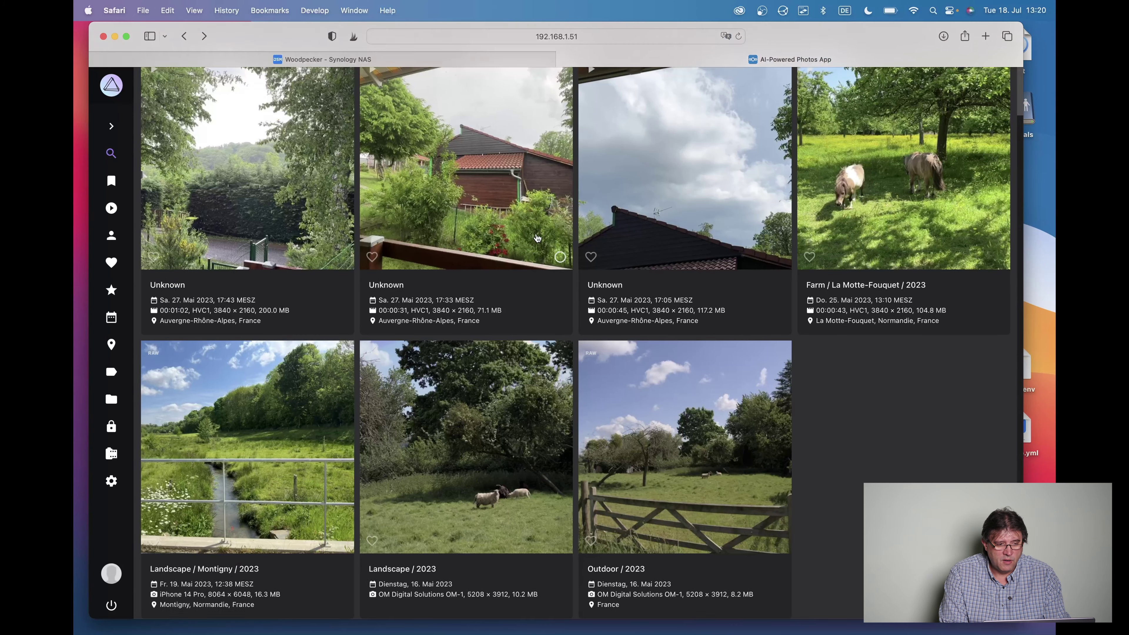
# Run PhotoPrism's Library import on the files waiting in the import folder
pyautogui.click(113, 455)
pyautogui.click(545, 88)
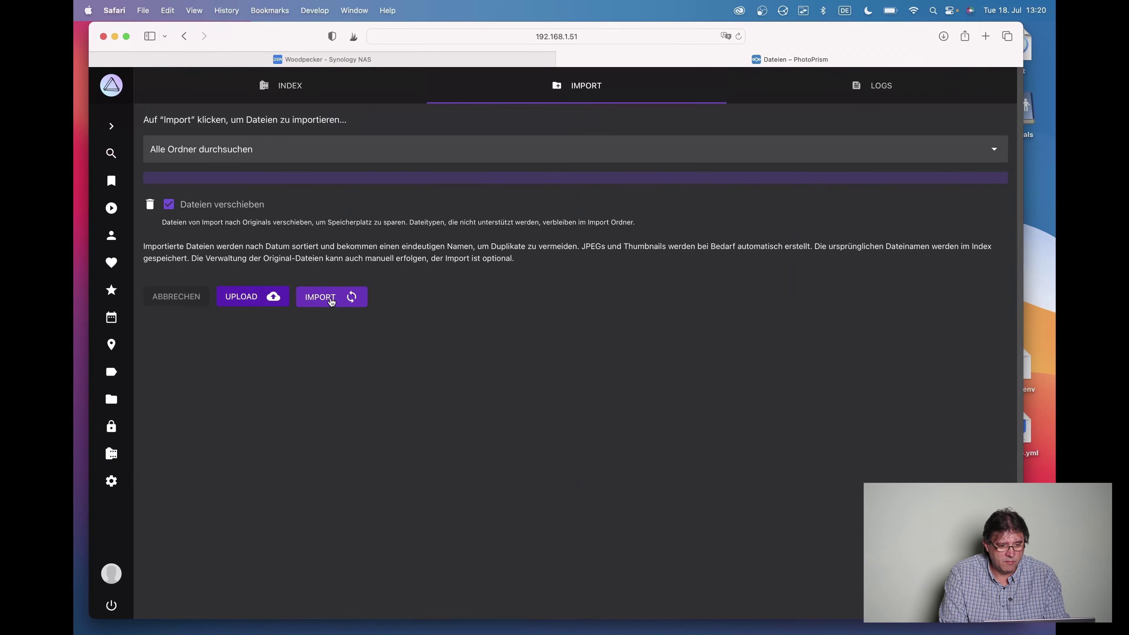
pyautogui.click(330, 301)
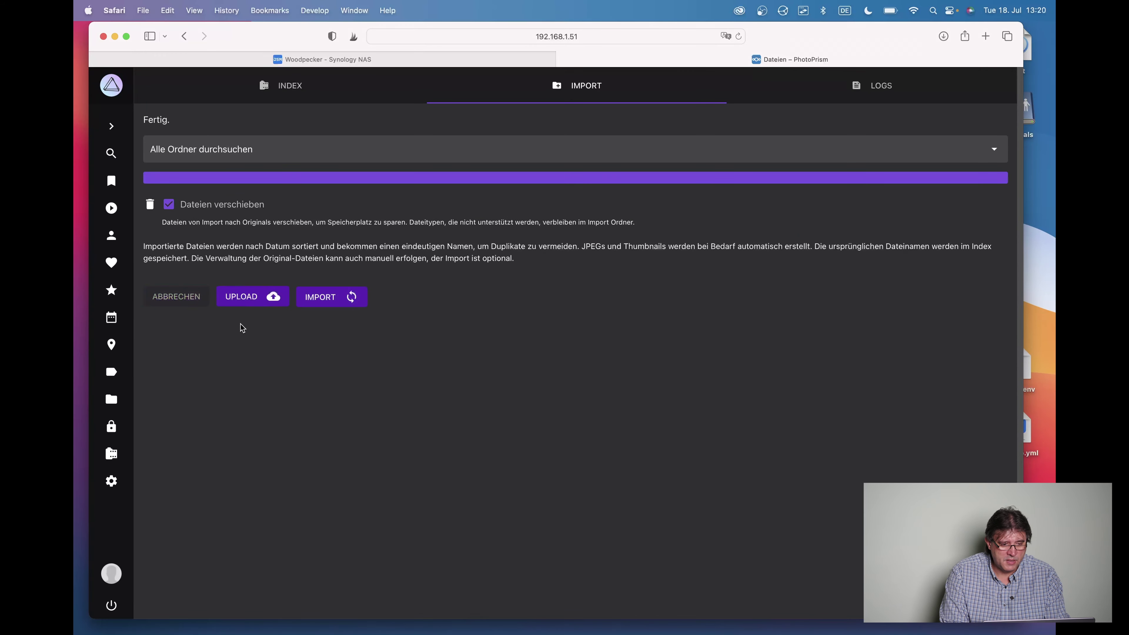
# Open and cancel the Upload dialog, then view the search grid with the new photo
pyautogui.click(258, 298)
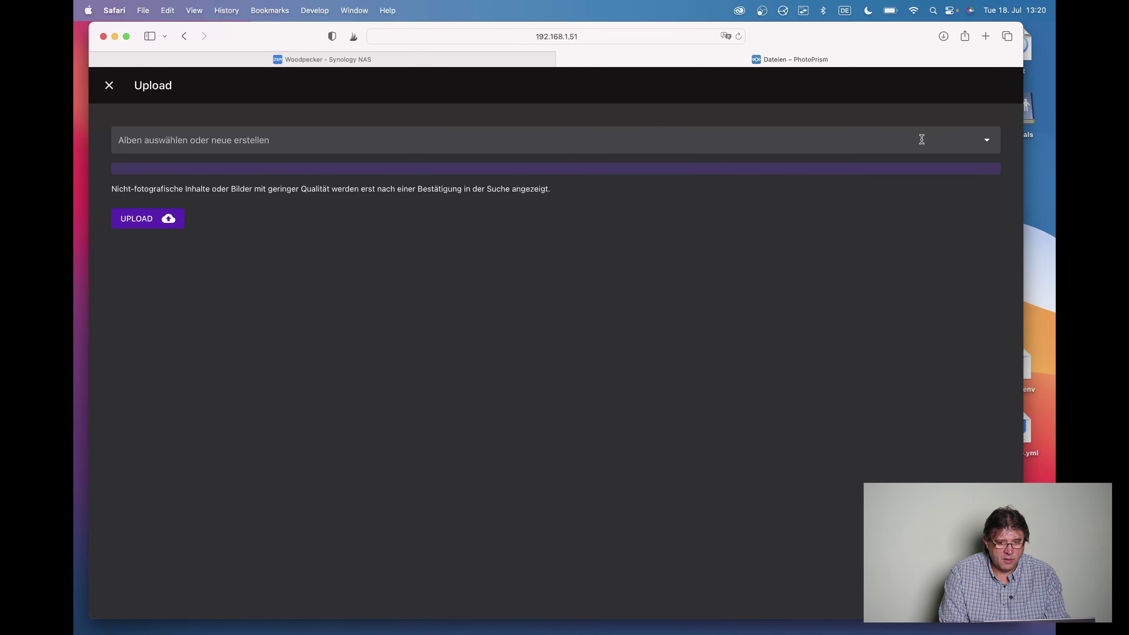
pyautogui.click(988, 140)
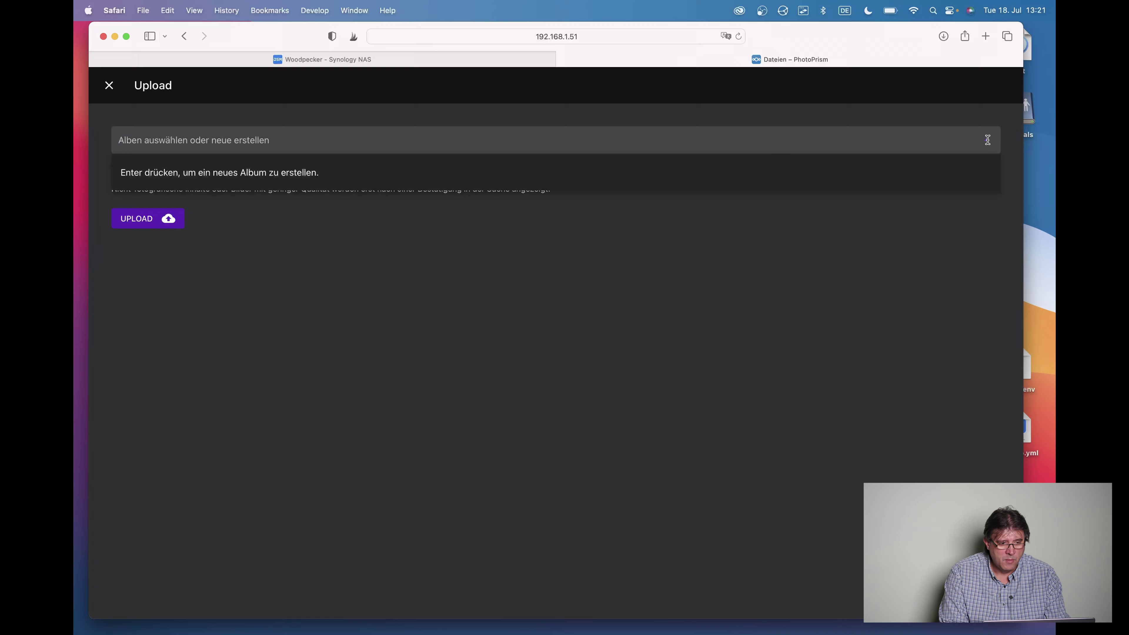
pyautogui.click(528, 322)
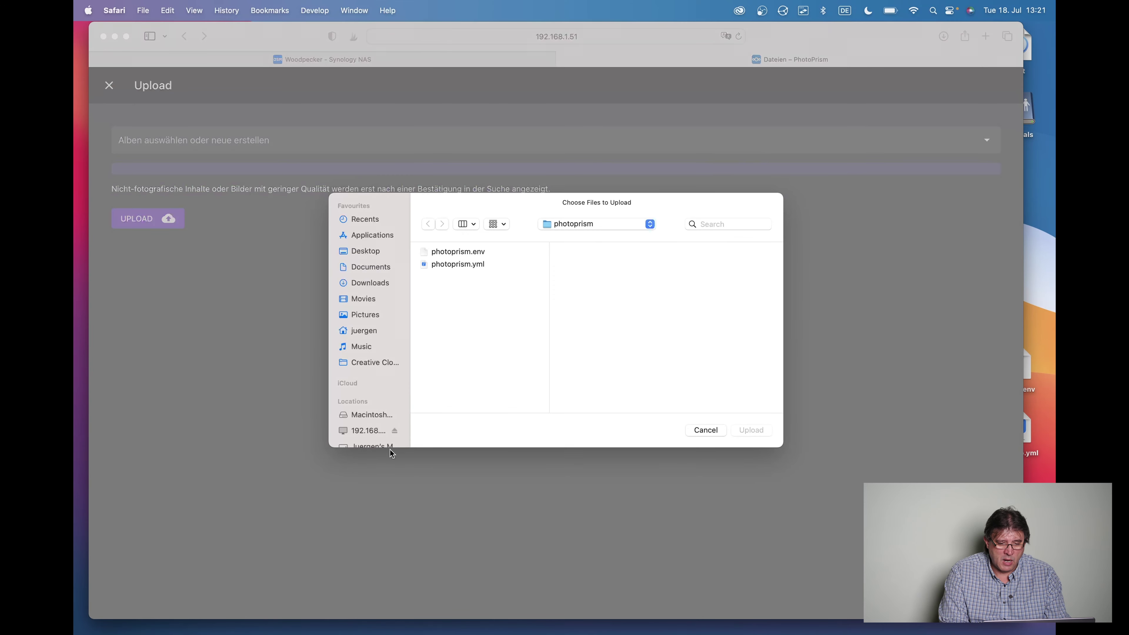
pyautogui.click(707, 430)
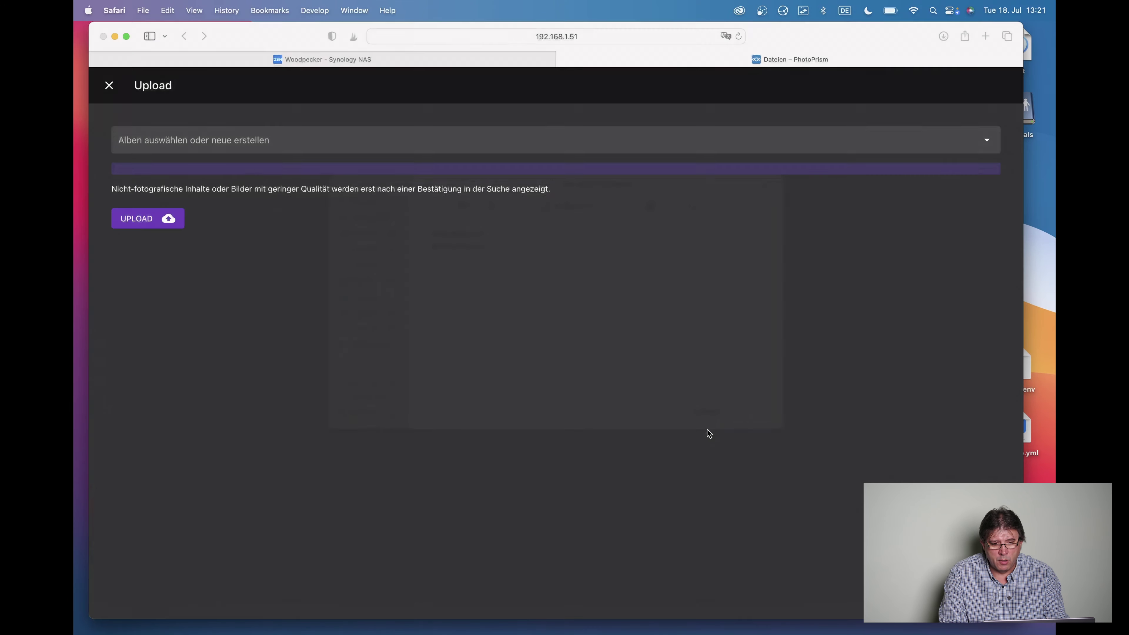
pyautogui.click(109, 85)
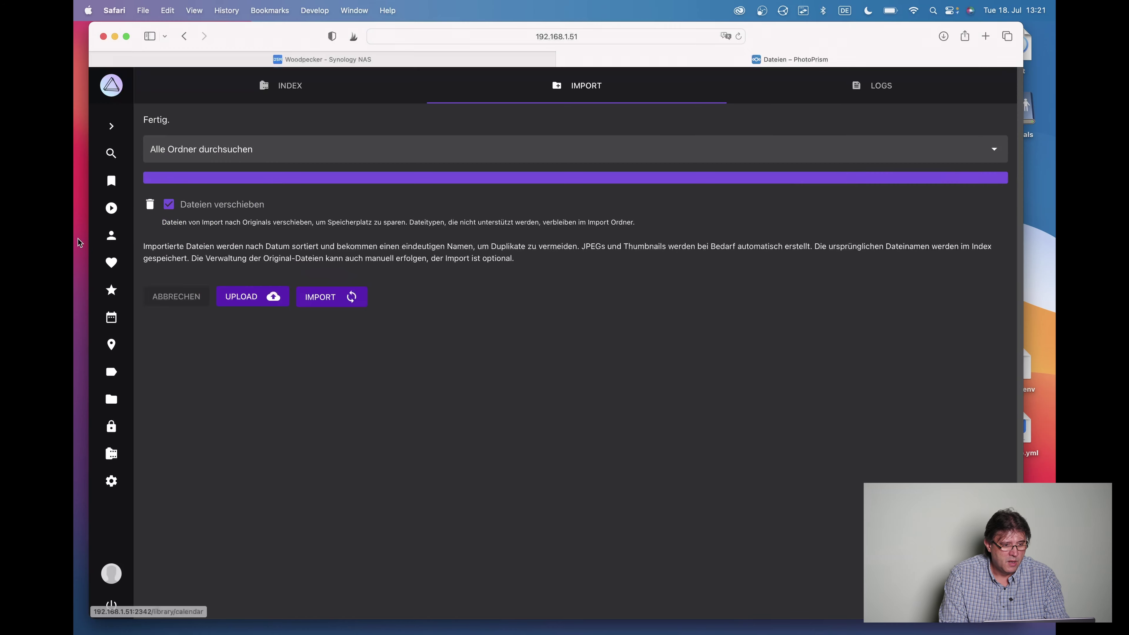
pyautogui.click(112, 157)
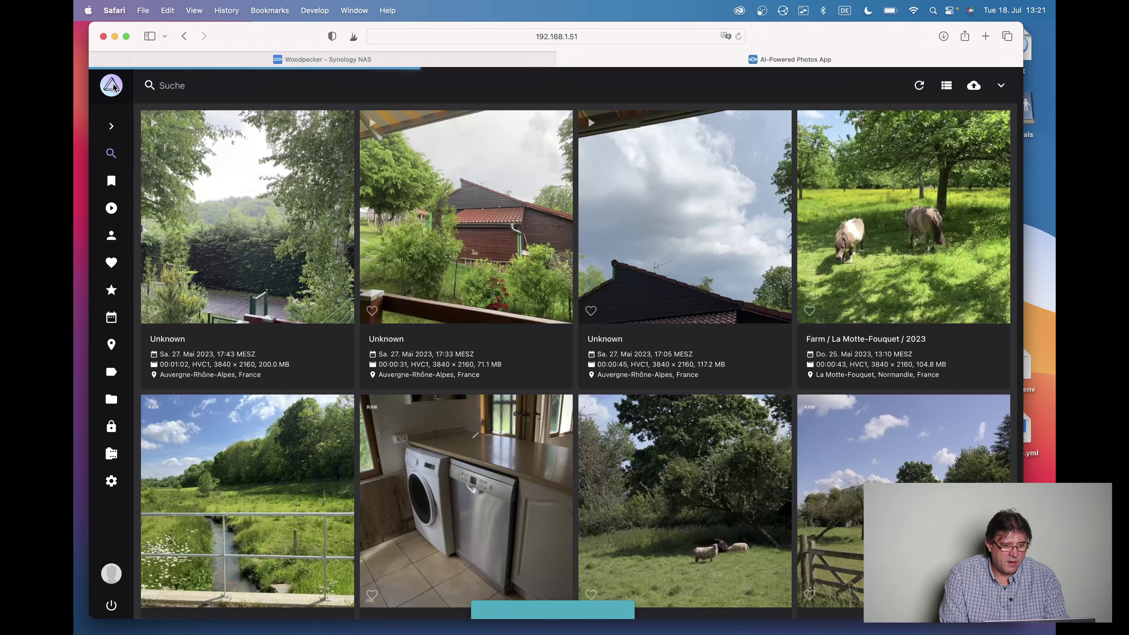
pyautogui.scroll(-2, 534, 274)
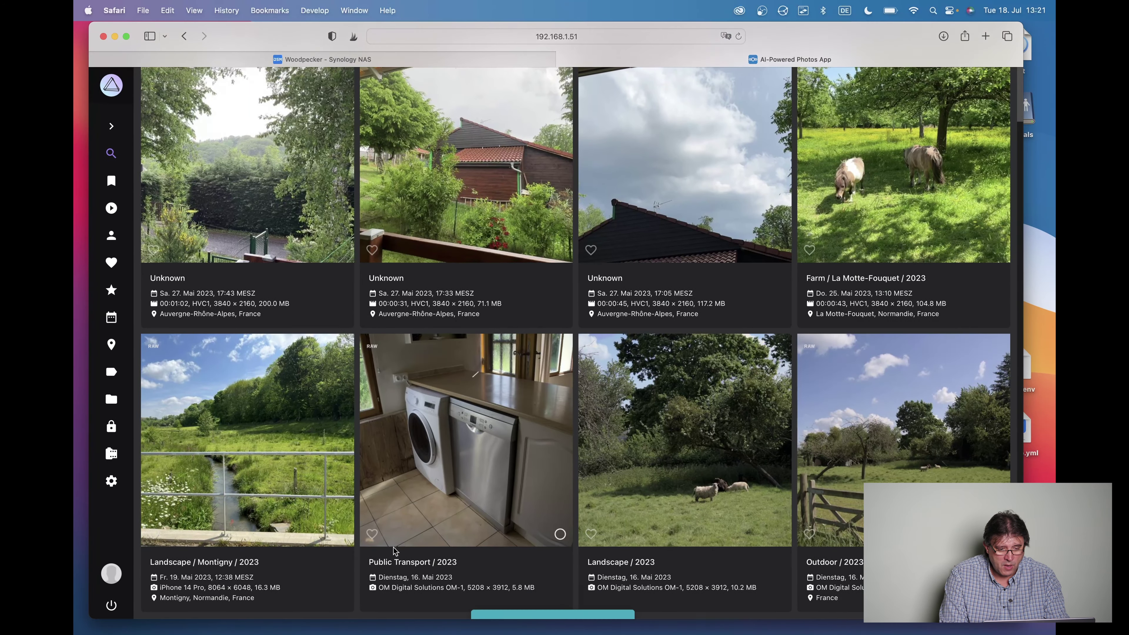